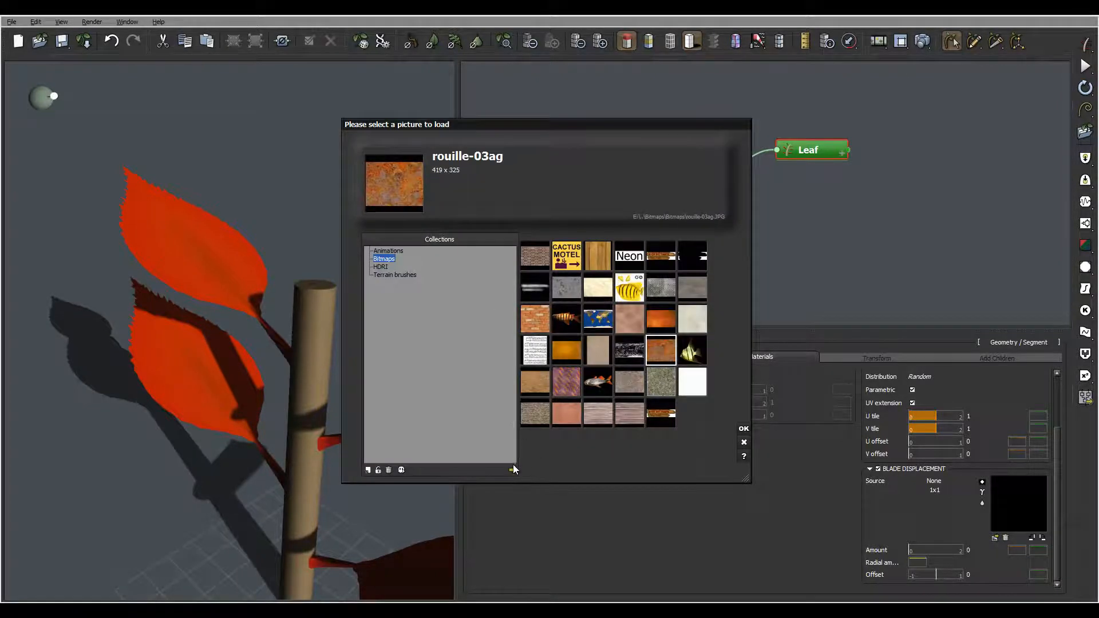
Step: Load leaf-b.jpg from the DA2 folder as the source picture for the leaf's blade displacement
{"action": "left_click", "coordinate": [537, 355]}
{"action": "left_click", "coordinate": [711, 154]}
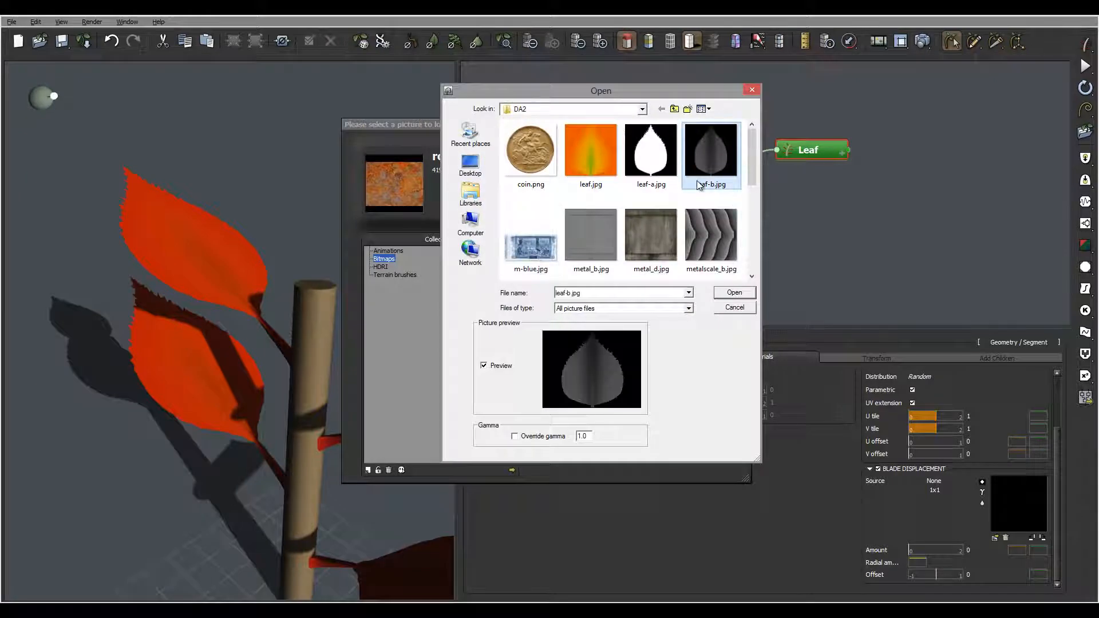
{"action": "left_click", "coordinate": [737, 293]}
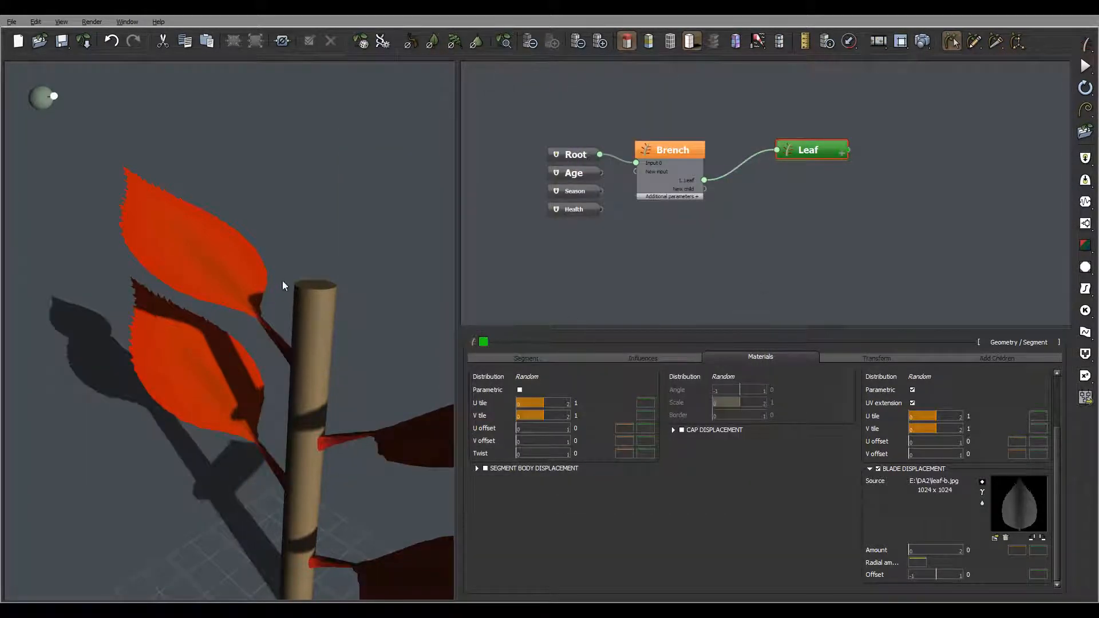
Step: Set the blade displacement amount to 0.33 and check the effect on the leaf surfaces
{"action": "left_click_drag", "start_coordinate": [326, 284], "coordinate": [150, 260]}
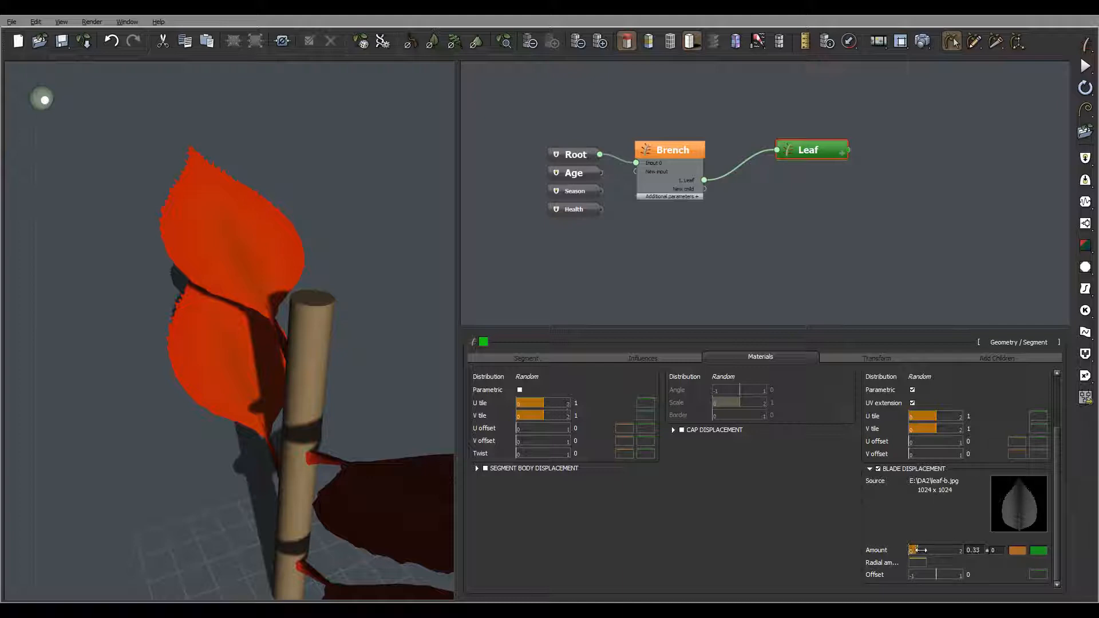
{"action": "right_click_drag", "start_coordinate": [356, 269], "coordinate": [328, 241]}
{"action": "right_click_drag", "start_coordinate": [177, 286], "coordinate": [288, 301]}
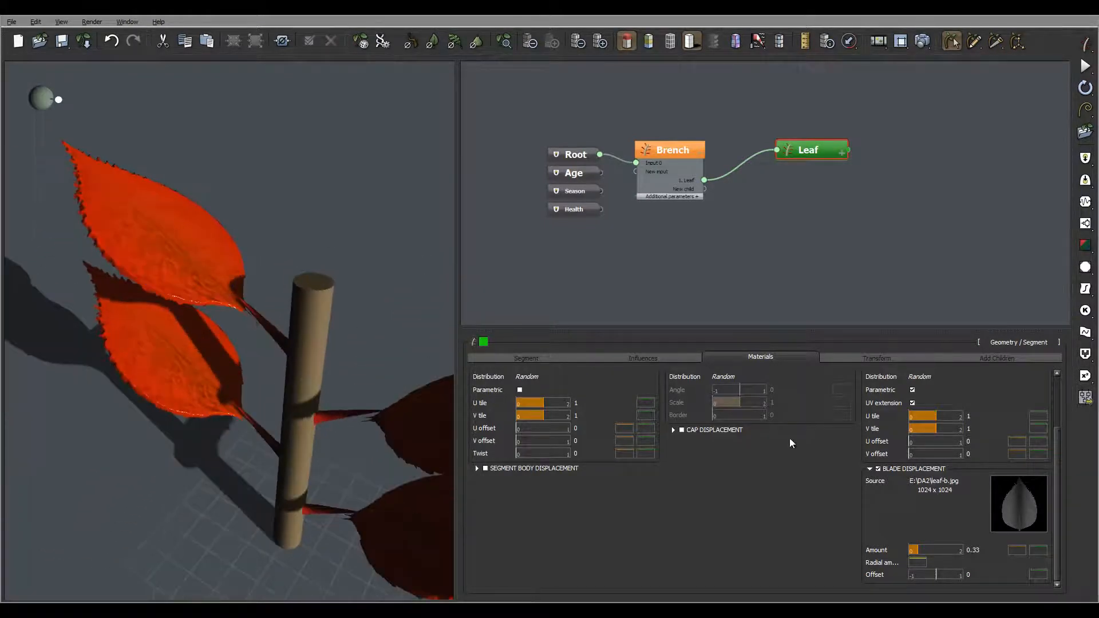
{"action": "right_click_drag", "start_coordinate": [173, 201], "coordinate": [211, 231]}
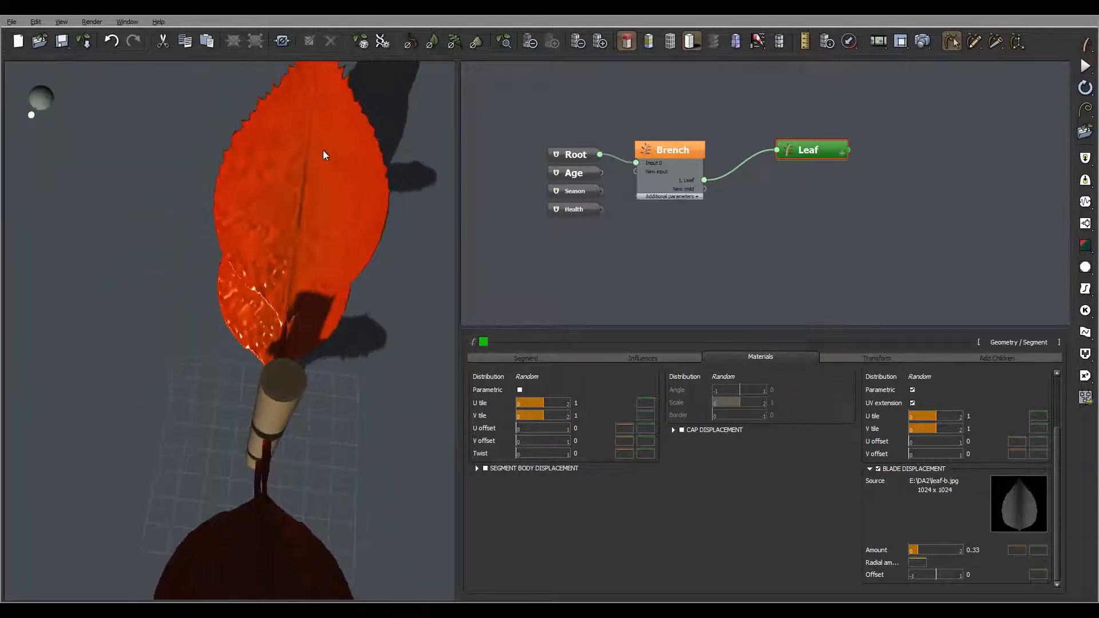
Step: Reduce the blade displacement amount to 0.06, compare the leaves, and raise it to 0.17
{"action": "right_click_drag", "start_coordinate": [286, 237], "coordinate": [230, 141]}
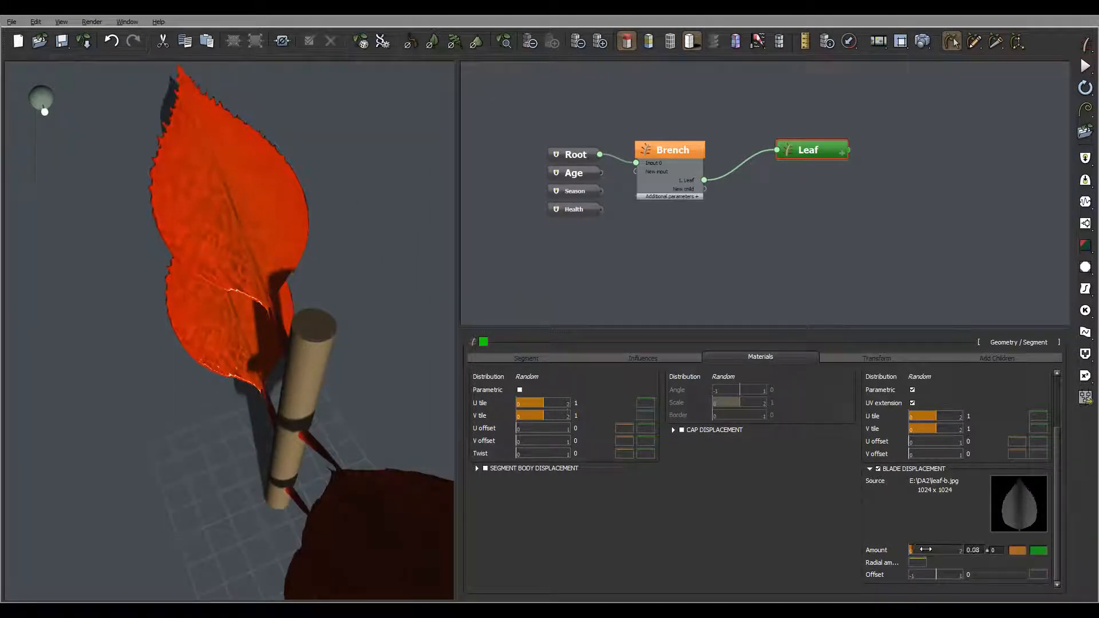
{"action": "left_click_drag", "start_coordinate": [925, 549], "coordinate": [926, 550]}
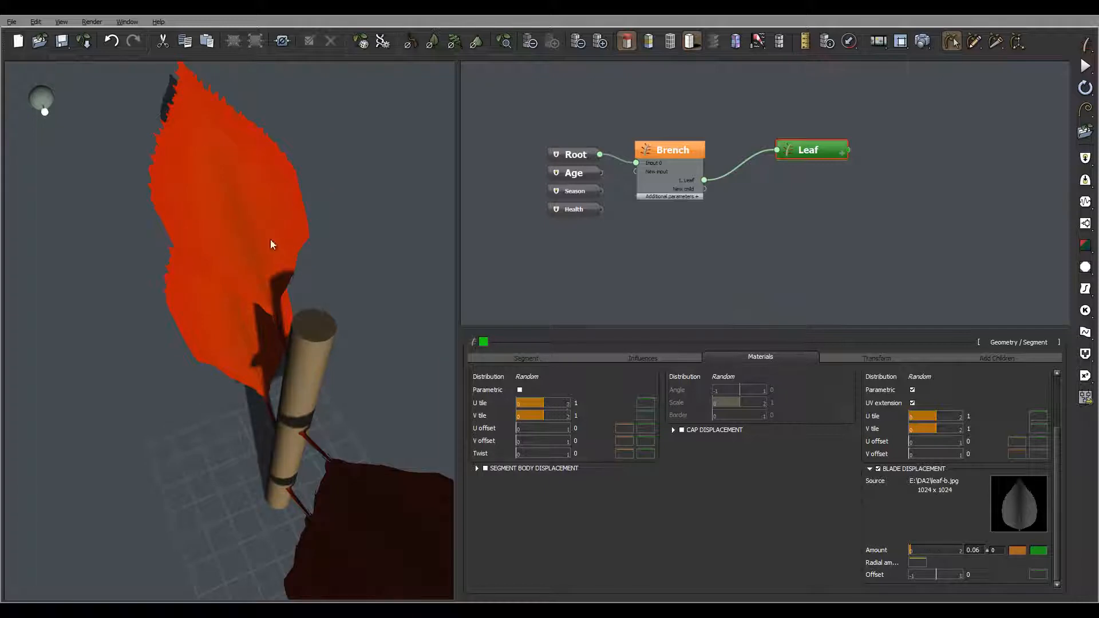
{"action": "right_click_drag", "start_coordinate": [304, 245], "coordinate": [169, 313]}
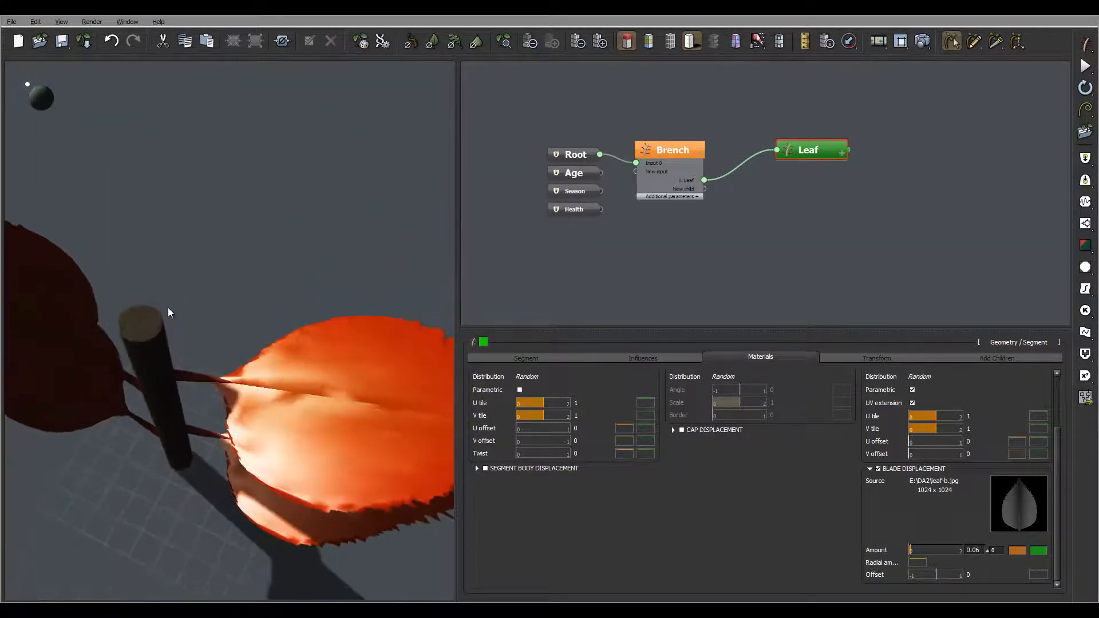
{"action": "right_click_drag", "start_coordinate": [395, 403], "coordinate": [358, 417]}
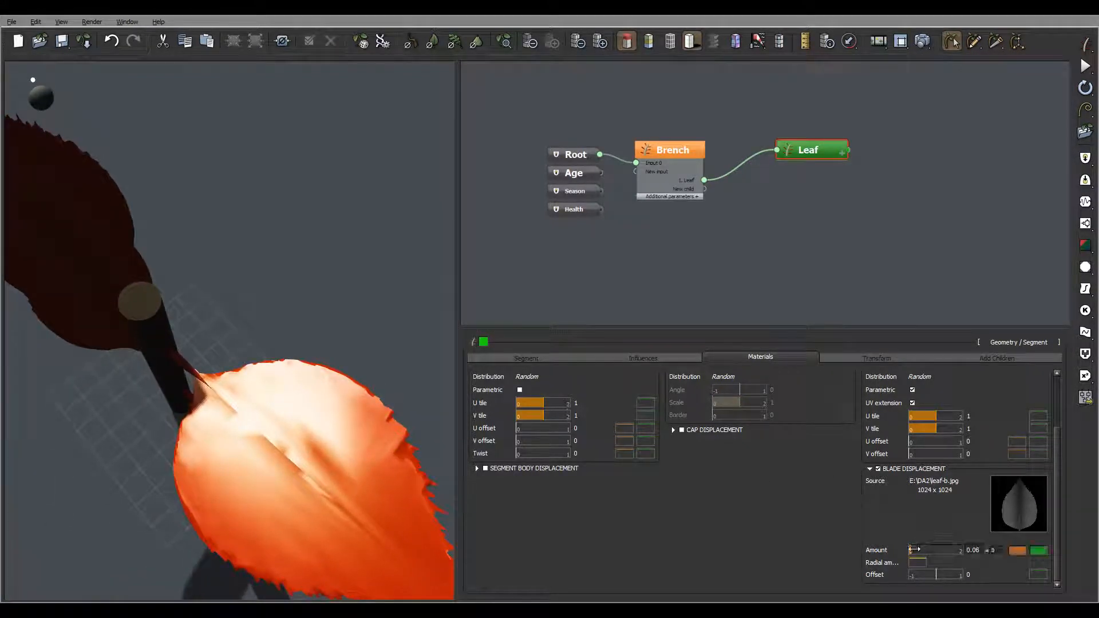
{"action": "left_click", "coordinate": [914, 550]}
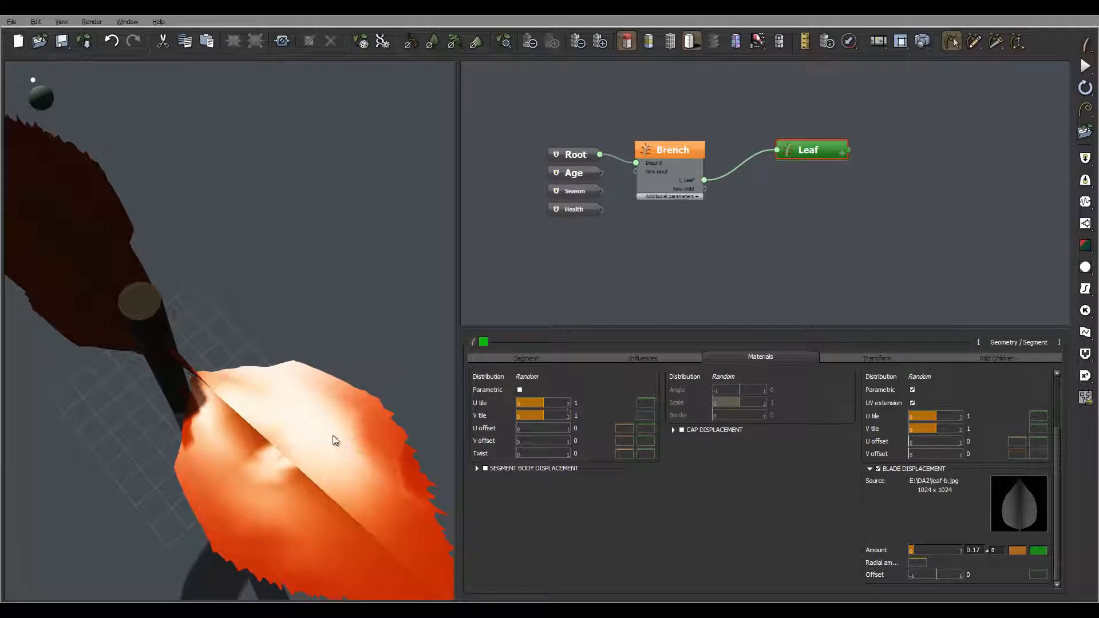
Step: Try a blade displacement offset of 0.38, inspect the leaves, and reset the offset to 0
{"action": "right_click_drag", "start_coordinate": [307, 436], "coordinate": [393, 420]}
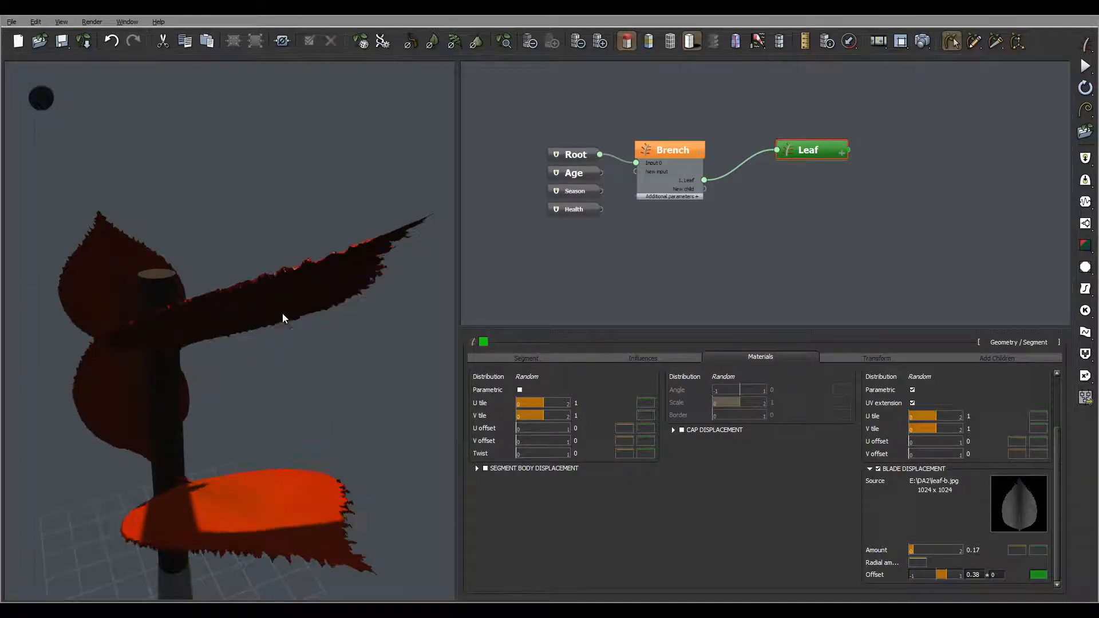
{"action": "right_click_drag", "start_coordinate": [283, 314], "coordinate": [284, 372]}
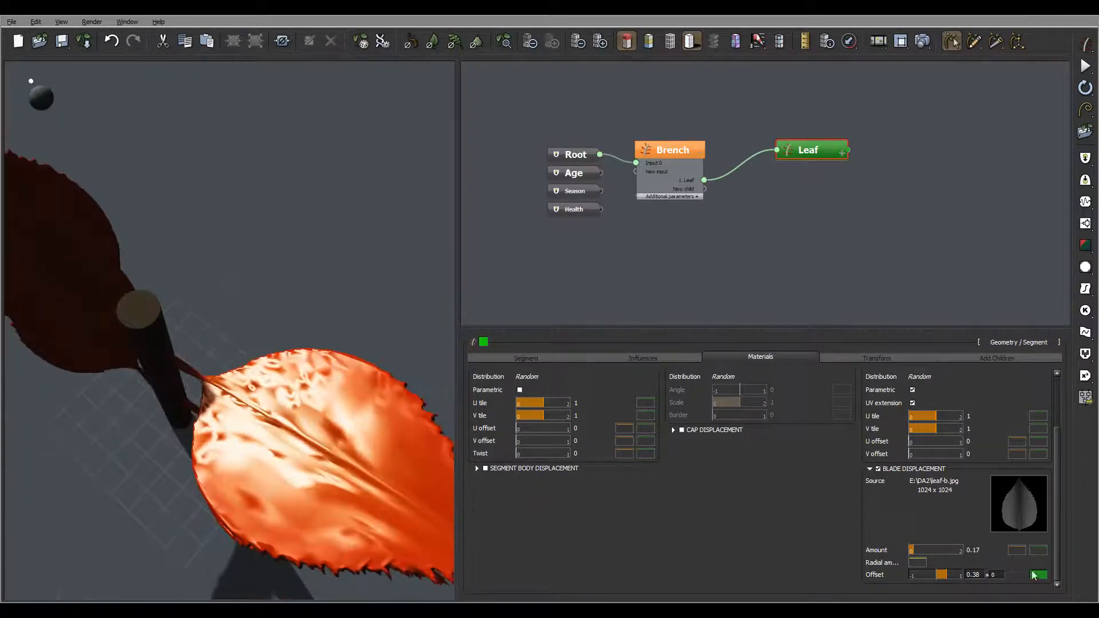
{"action": "left_click_drag", "start_coordinate": [967, 575], "coordinate": [1050, 575]}
{"action": "type", "text": "0"}
{"action": "key", "text": "Return"}
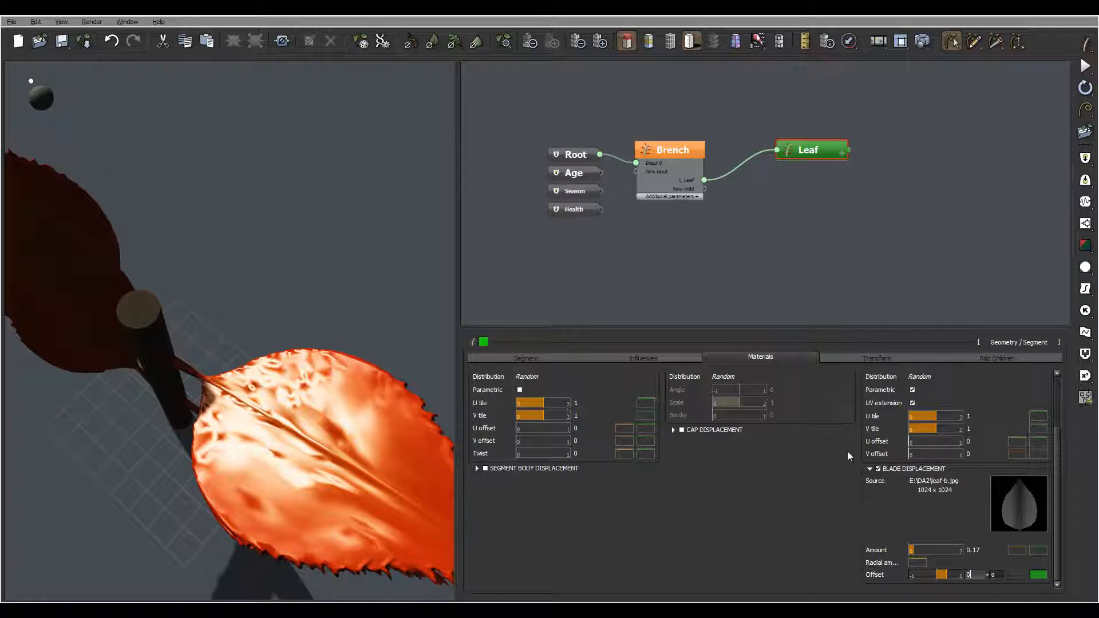
Step: Edit the displacement amount's profile: add a keypoint near X 0.75, Y 1 and lower the end keypoint to about Y -0.9
{"action": "right_click_drag", "start_coordinate": [306, 358], "coordinate": [391, 276]}
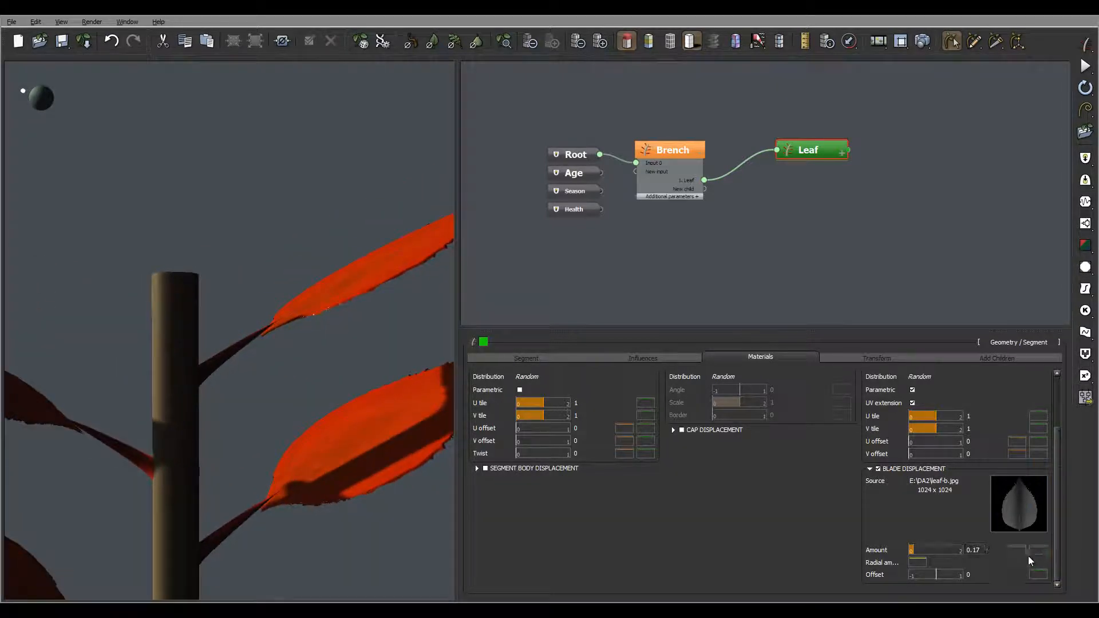
{"action": "mouse_move", "coordinate": [1016, 548]}
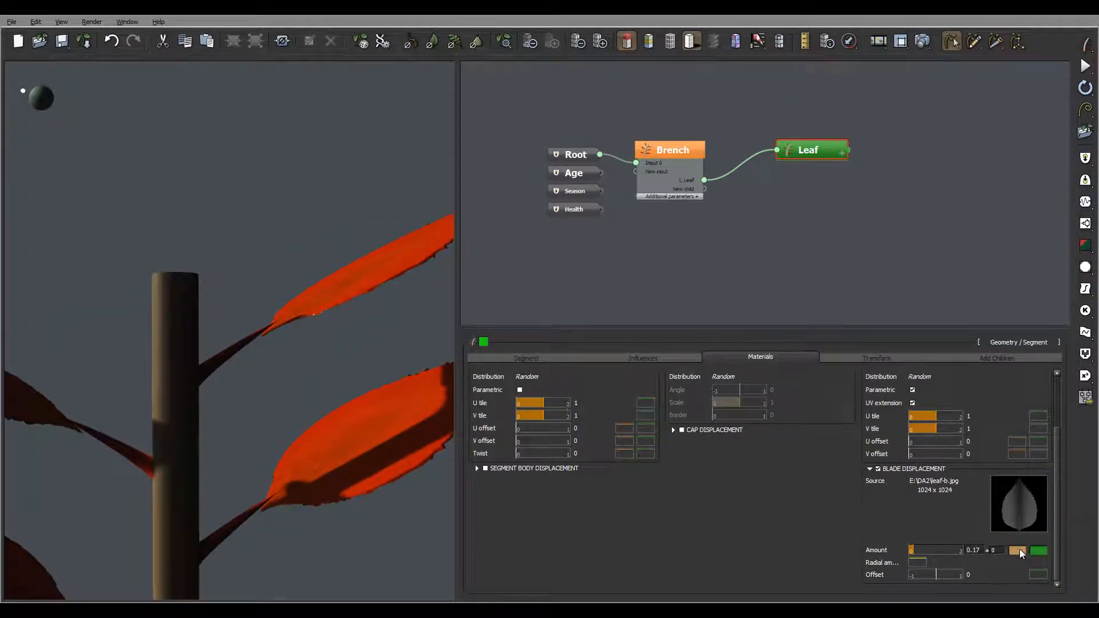
{"action": "right_click_drag", "start_coordinate": [226, 241], "coordinate": [309, 258]}
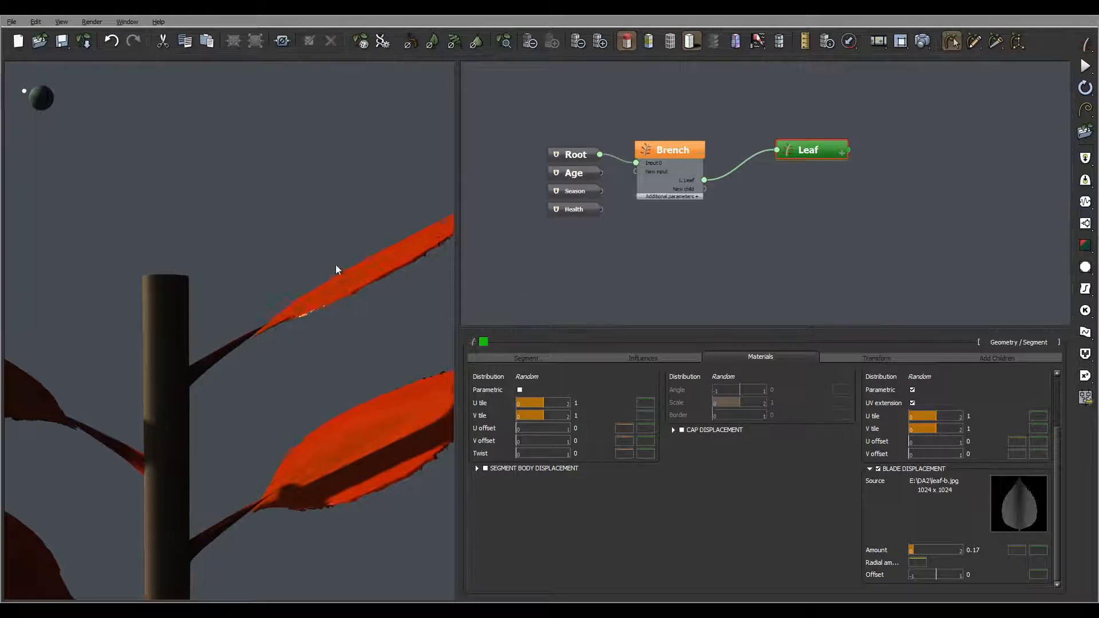
{"action": "right_click_drag", "start_coordinate": [336, 265], "coordinate": [293, 251]}
{"action": "left_click", "coordinate": [1020, 550]}
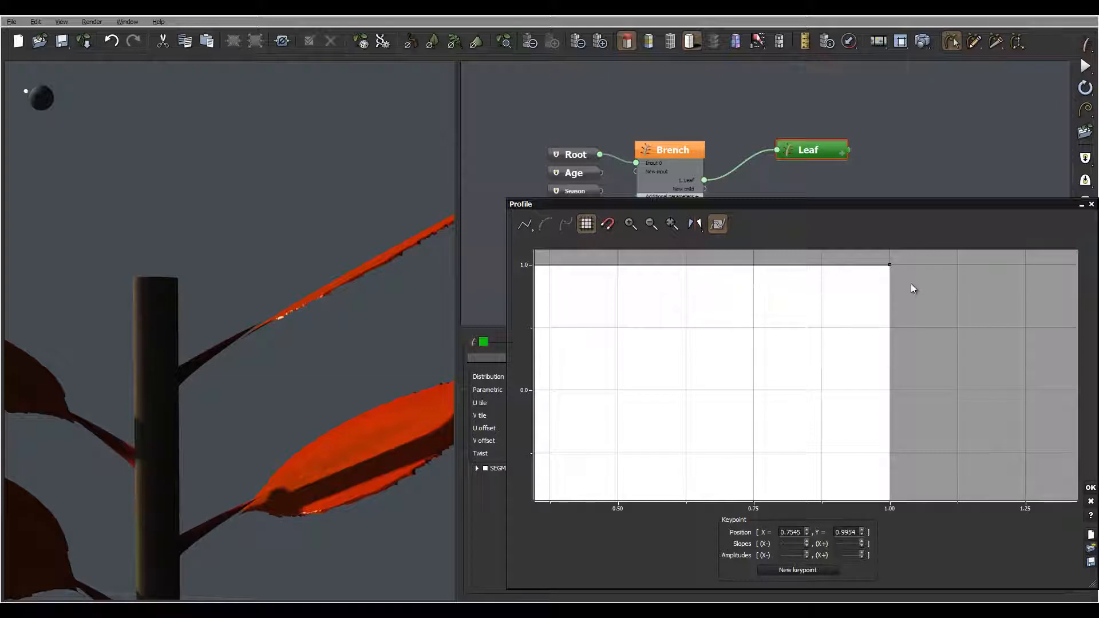
{"action": "left_click_drag", "start_coordinate": [891, 265], "coordinate": [907, 503]}
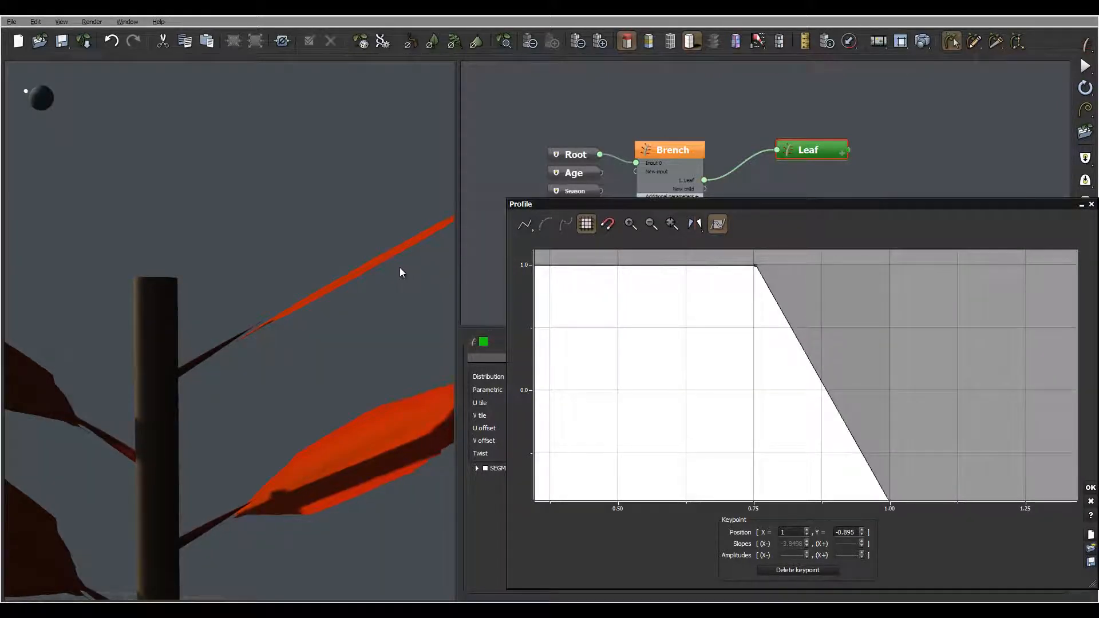
{"action": "right_click_drag", "start_coordinate": [388, 269], "coordinate": [370, 274]}
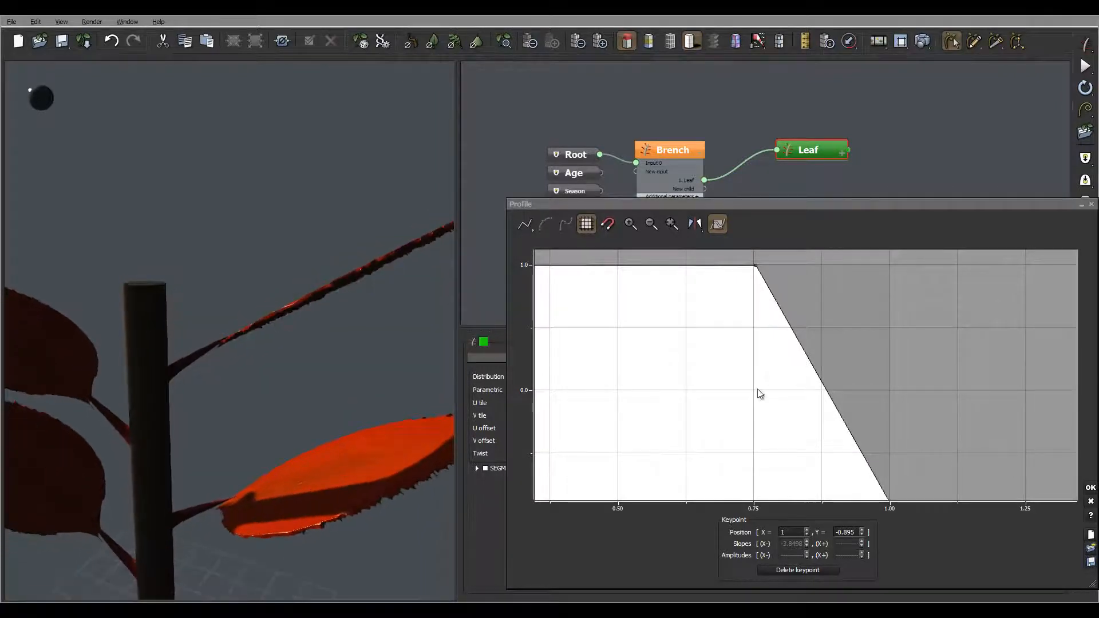
Step: Move both the end and start keypoints of the displacement profile to about Y 0
{"action": "mouse_move", "coordinate": [846, 416]}
{"action": "right_mouse_down"}
{"action": "mouse_move", "coordinate": [858, 358]}
{"action": "mouse_move", "coordinate": [859, 403]}
{"action": "right_mouse_up"}
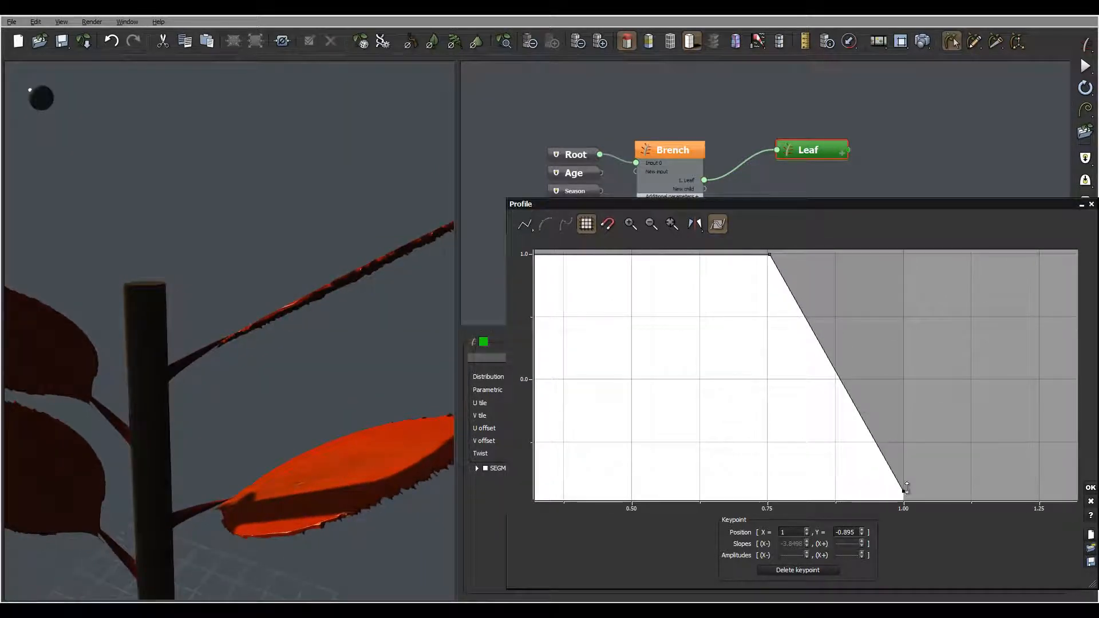
{"action": "left_click_drag", "start_coordinate": [906, 488], "coordinate": [903, 379]}
{"action": "right_click_drag", "start_coordinate": [638, 336], "coordinate": [908, 346]}
{"action": "left_click_drag", "start_coordinate": [606, 264], "coordinate": [591, 387]}
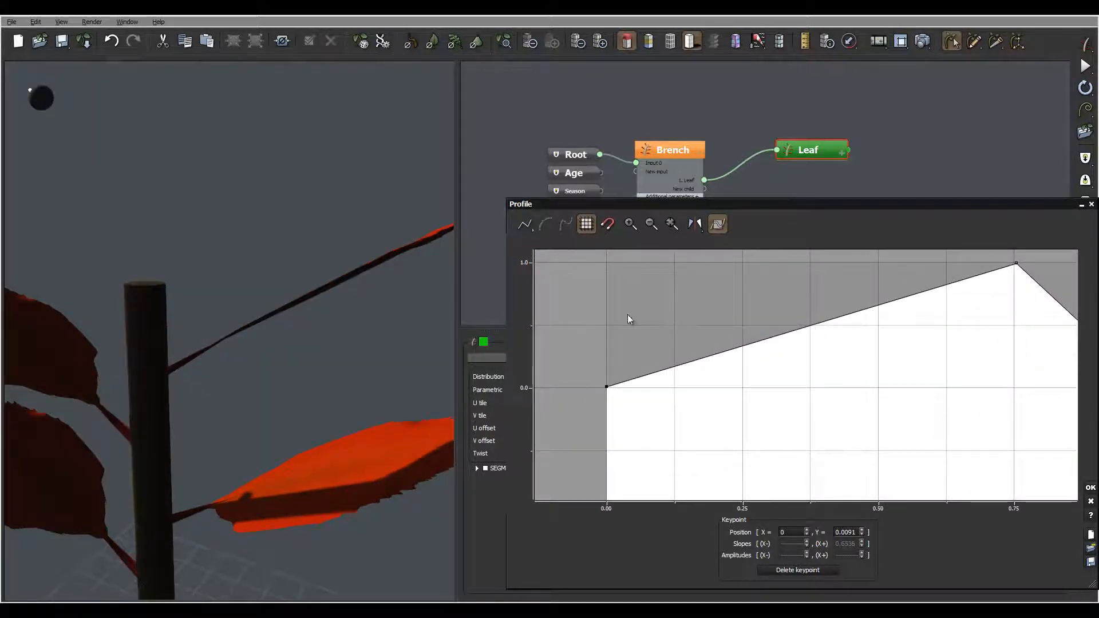
{"action": "right_click_drag", "start_coordinate": [381, 265], "coordinate": [366, 284]}
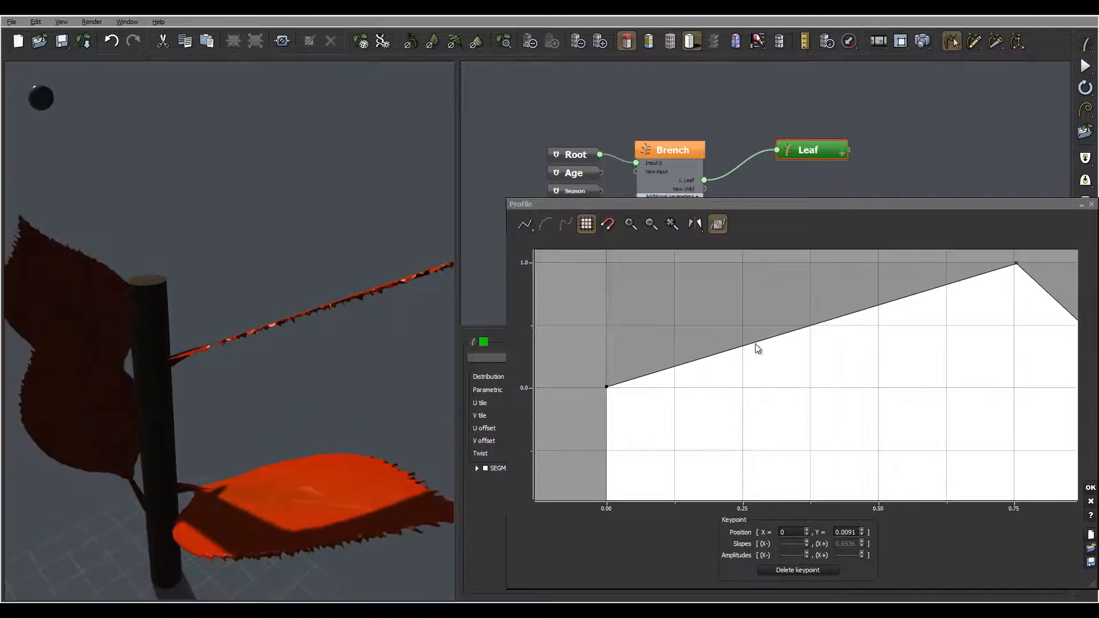
Step: Add a keypoint to the displacement profile at about X 0.20, Y 0.99 and check the leaves
{"action": "left_click_drag", "start_coordinate": [744, 326], "coordinate": [716, 264]}
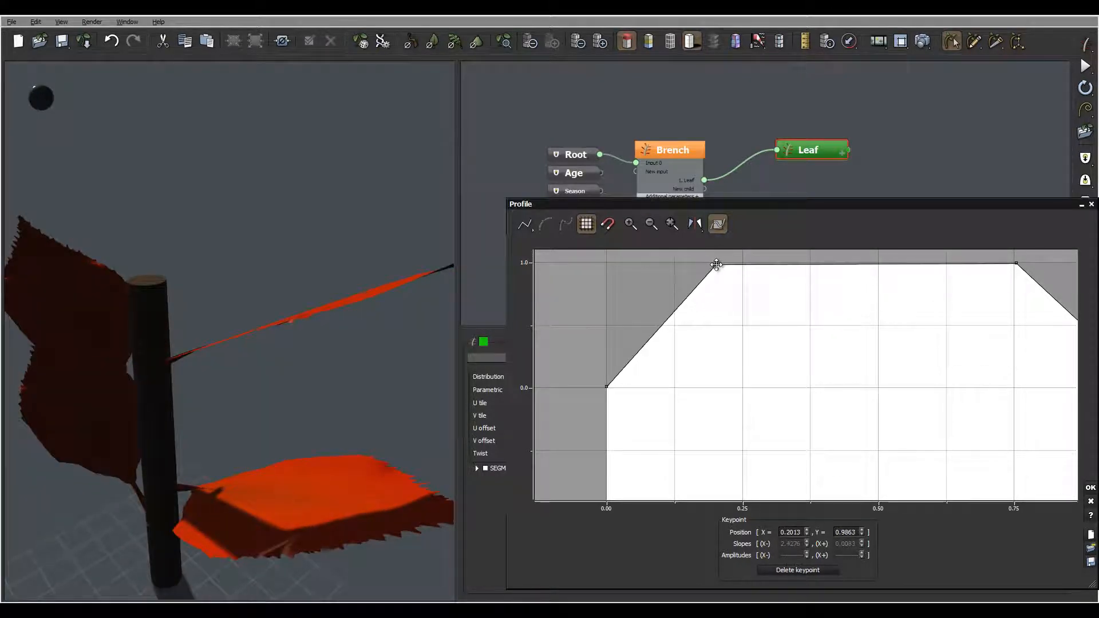
{"action": "right_click_drag", "start_coordinate": [241, 254], "coordinate": [248, 351]}
{"action": "right_click_drag", "start_coordinate": [319, 351], "coordinate": [247, 308]}
{"action": "mouse_move", "coordinate": [370, 340]}
{"action": "right_mouse_down"}
{"action": "mouse_move", "coordinate": [383, 336]}
{"action": "mouse_move", "coordinate": [353, 342]}
{"action": "right_mouse_up"}
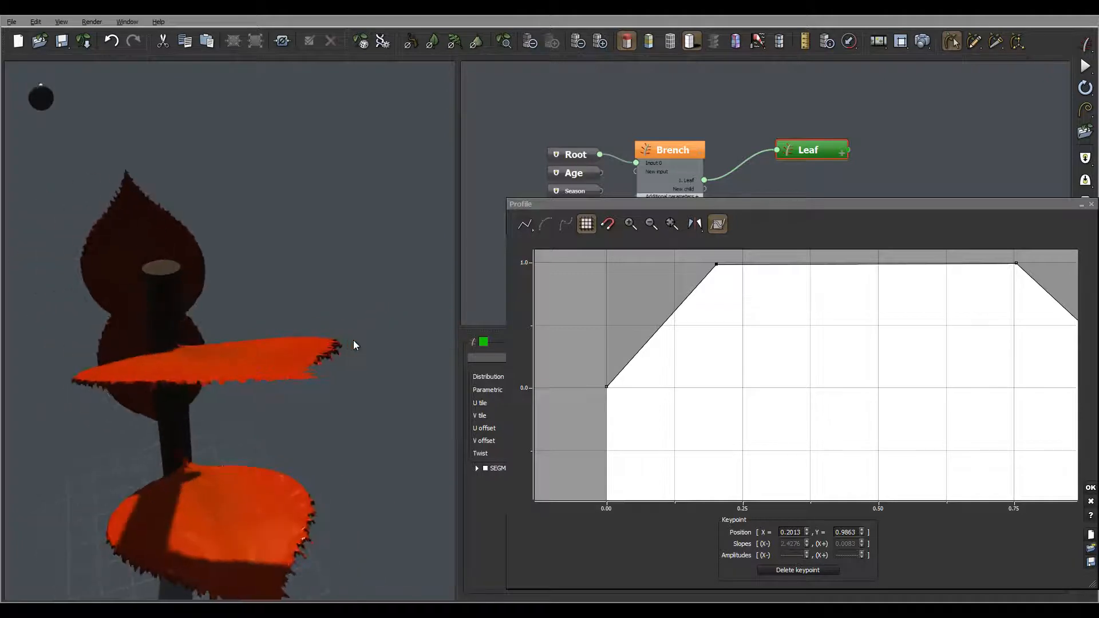
Step: Lower the displacement profile's end keypoint at X 1 to about Y -1.01, accept the curve and inspect the leaves
{"action": "right_click_drag", "start_coordinate": [884, 383], "coordinate": [786, 371]}
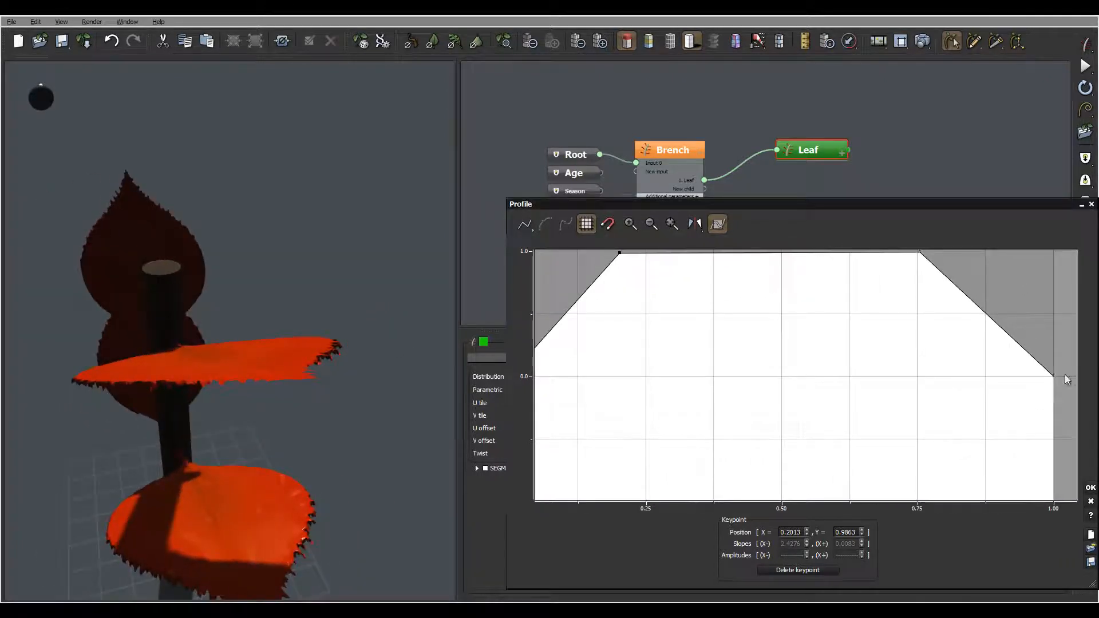
{"action": "left_click_drag", "start_coordinate": [1054, 377], "coordinate": [1054, 500]}
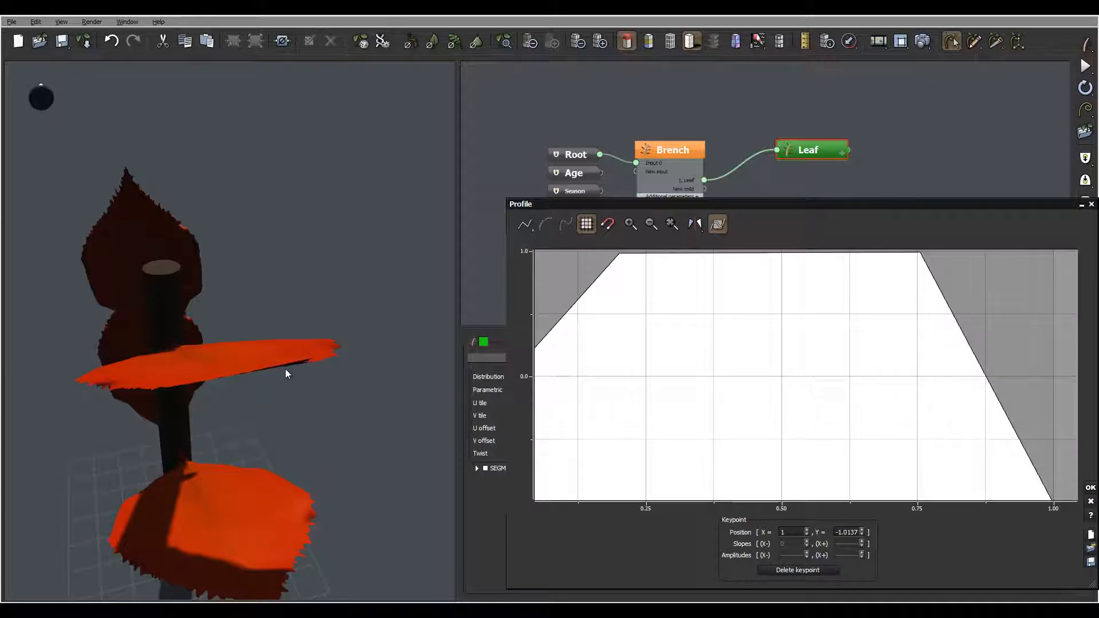
{"action": "right_click_drag", "start_coordinate": [311, 365], "coordinate": [330, 306]}
{"action": "right_click_drag", "start_coordinate": [770, 387], "coordinate": [821, 351]}
{"action": "left_click", "coordinate": [1091, 488]}
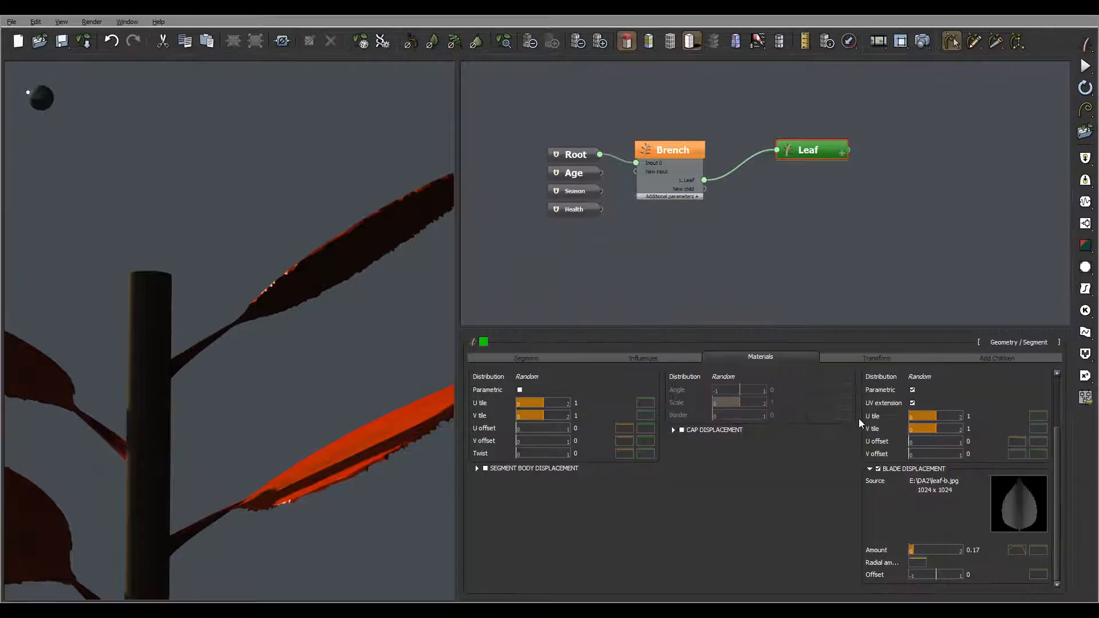
{"action": "right_click_drag", "start_coordinate": [293, 246], "coordinate": [217, 299]}
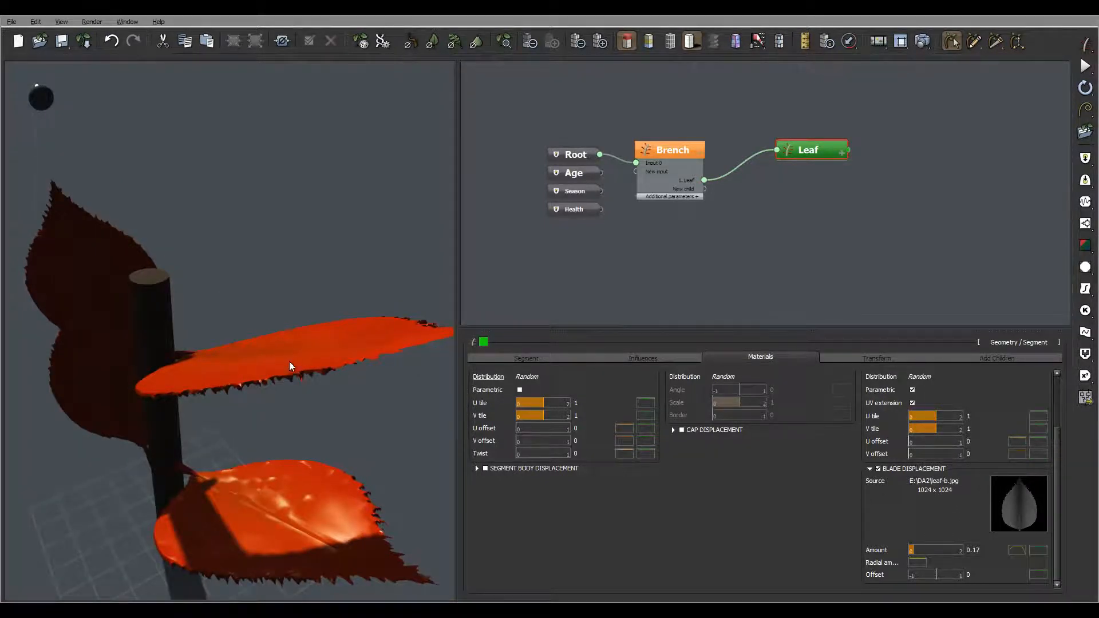
{"action": "right_click_drag", "start_coordinate": [290, 362], "coordinate": [388, 360]}
Step: Edit the blade section curve: add a keypoint near X 0.12, Y 0.02 and raise the start keypoint to about Y 0.89
{"action": "left_click", "coordinate": [525, 358]}
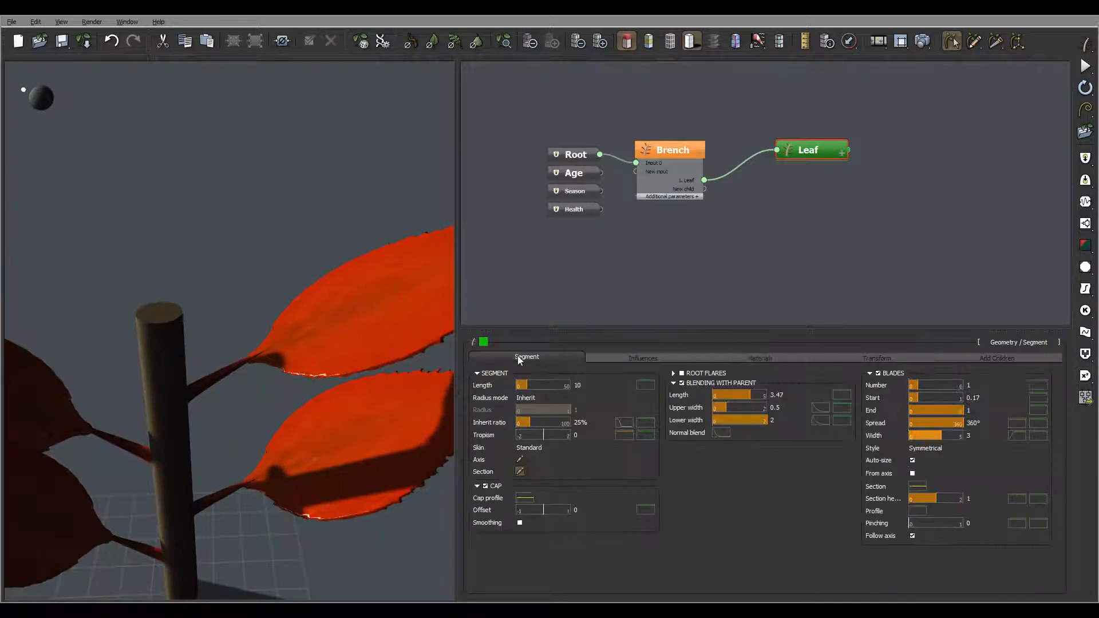
{"action": "left_click_drag", "start_coordinate": [345, 333], "coordinate": [175, 345]}
{"action": "mouse_move", "coordinate": [322, 320]}
{"action": "left_mouse_down"}
{"action": "mouse_move", "coordinate": [325, 304]}
{"action": "mouse_move", "coordinate": [307, 312]}
{"action": "mouse_move", "coordinate": [324, 311]}
{"action": "left_mouse_up"}
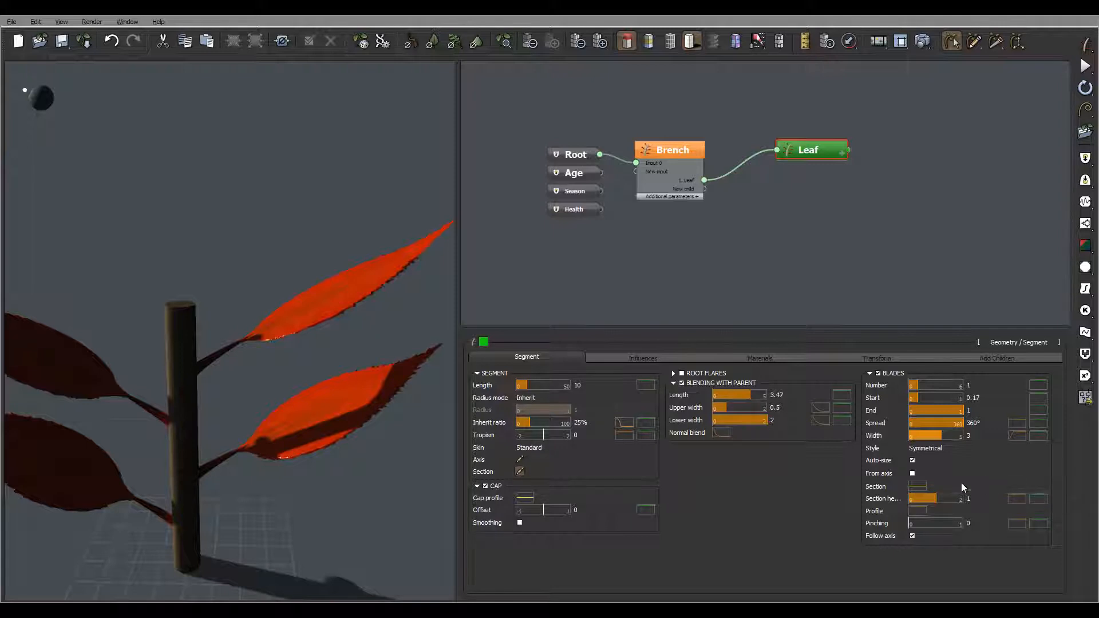
{"action": "left_click", "coordinate": [917, 487]}
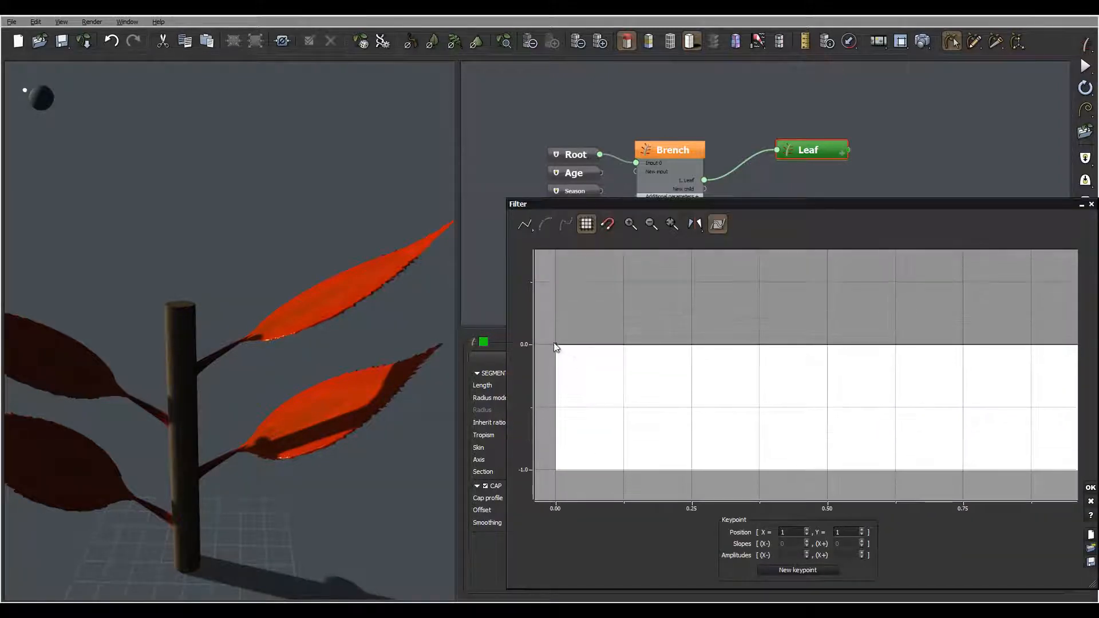
{"action": "left_click_drag", "start_coordinate": [648, 397], "coordinate": [643, 432]}
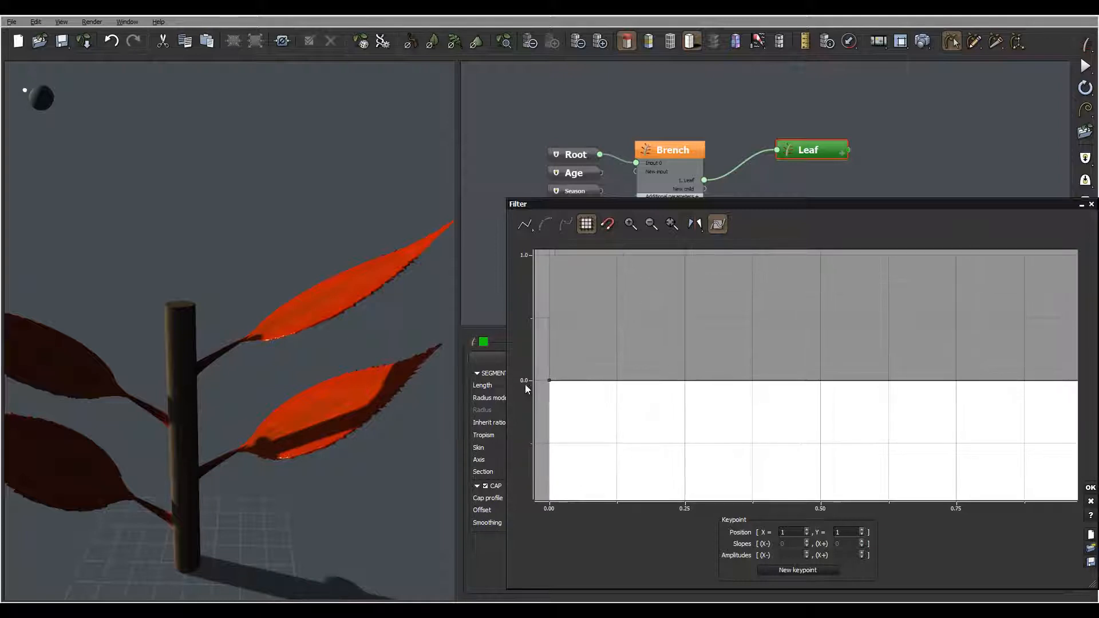
{"action": "left_click_drag", "start_coordinate": [704, 409], "coordinate": [752, 406]}
{"action": "left_click", "coordinate": [663, 376]}
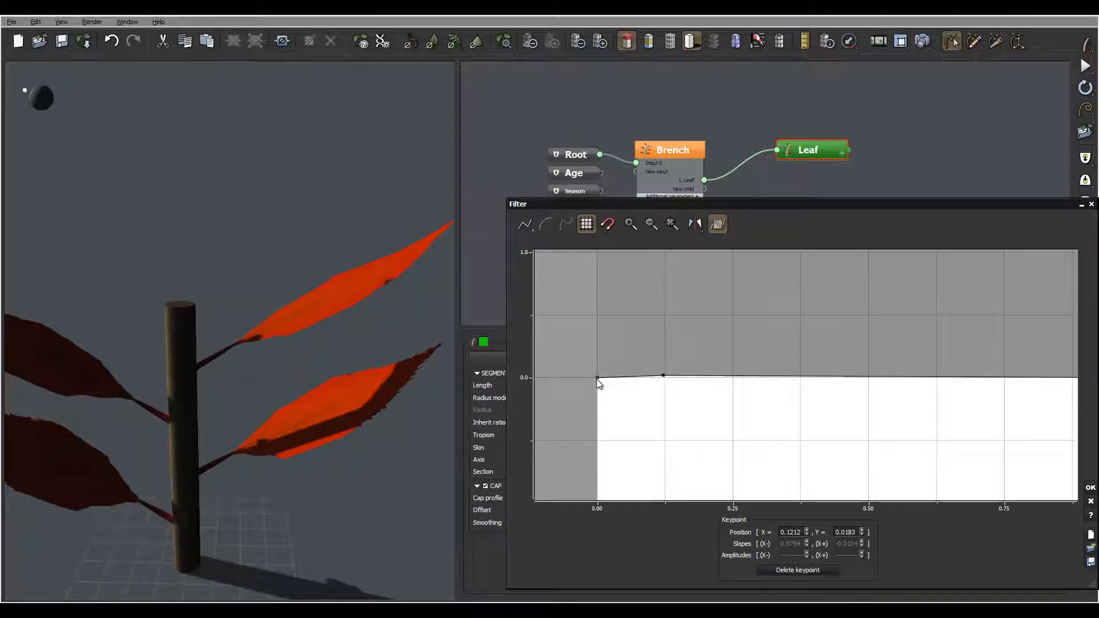
{"action": "left_click_drag", "start_coordinate": [596, 379], "coordinate": [597, 267]}
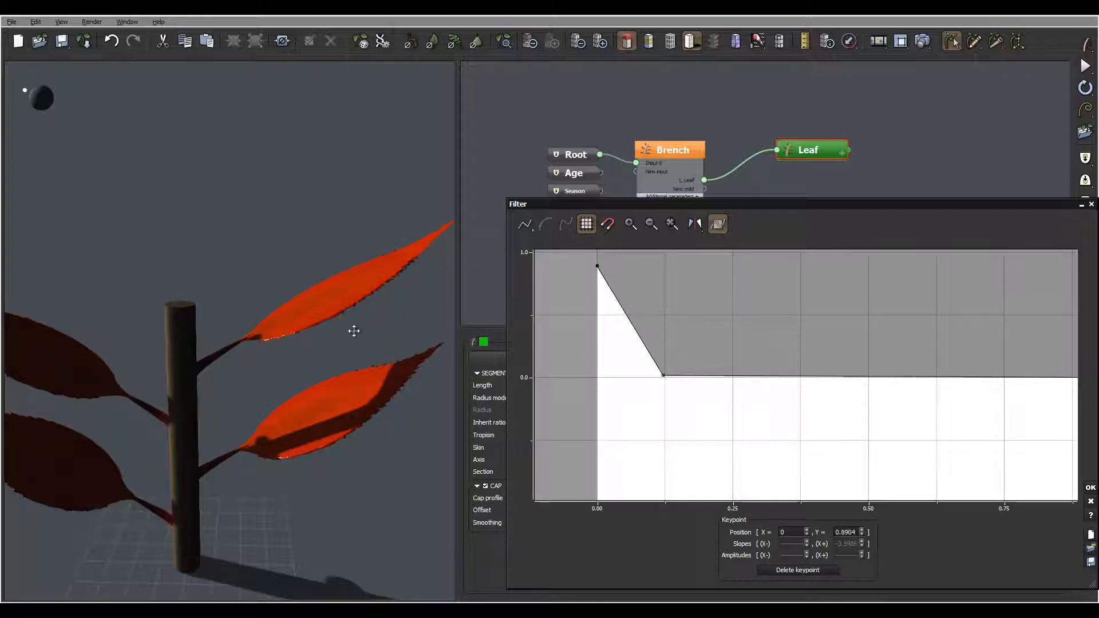
{"action": "left_click_drag", "start_coordinate": [281, 328], "coordinate": [204, 365]}
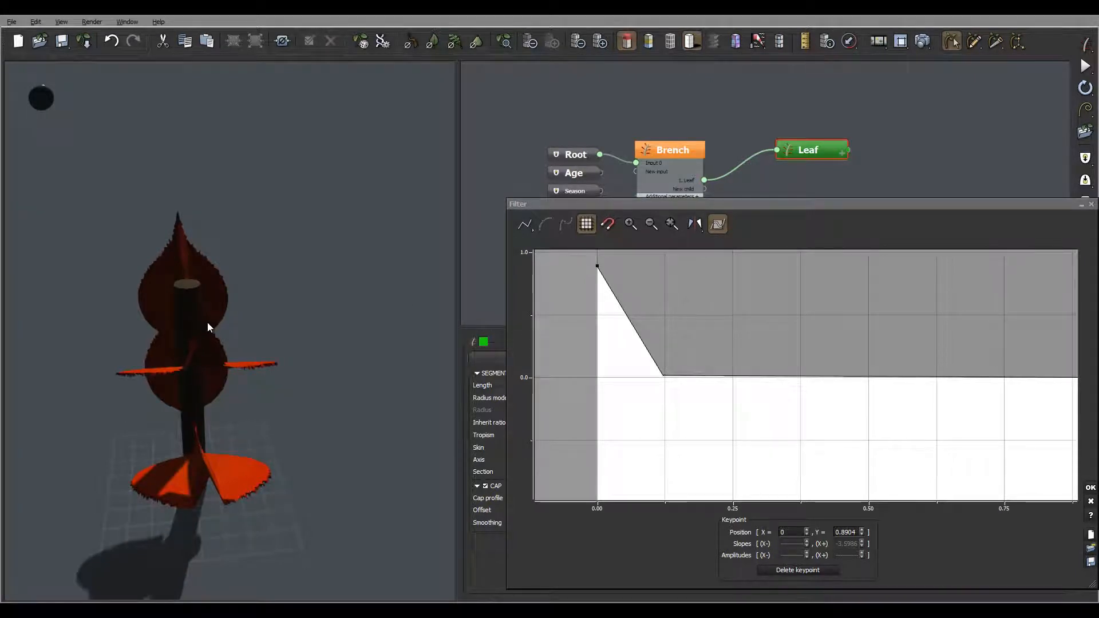
Step: Lower the blade section curve's start keypoint to about Y -0.39
{"action": "mouse_move", "coordinate": [703, 364]}
{"action": "left_mouse_down"}
{"action": "mouse_move", "coordinate": [650, 356]}
{"action": "mouse_move", "coordinate": [702, 381]}
{"action": "left_mouse_up"}
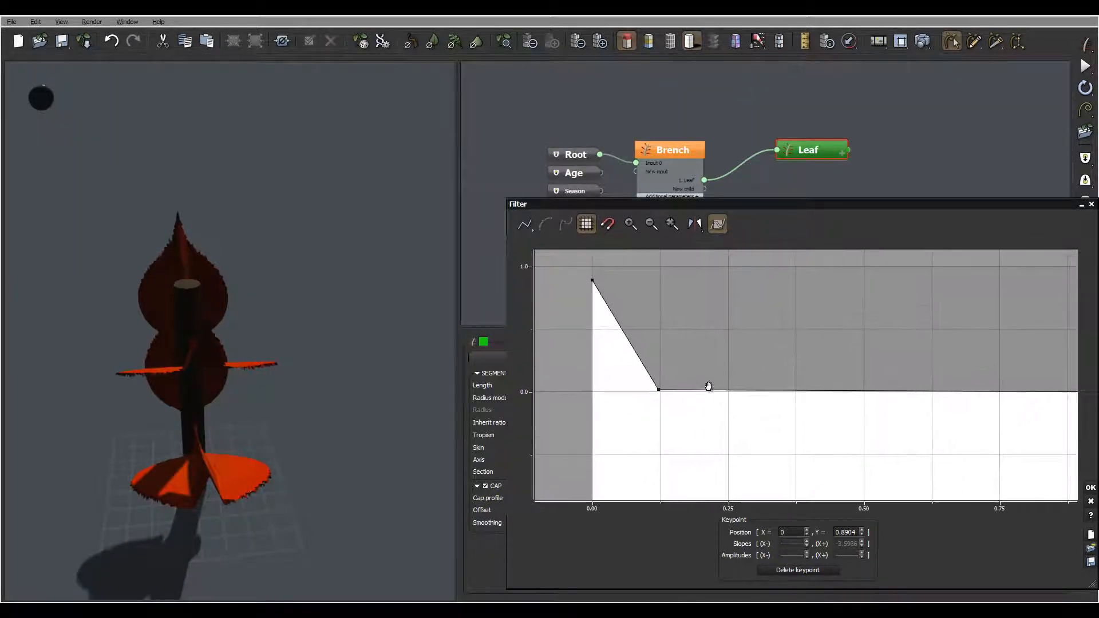
{"action": "left_click_drag", "start_coordinate": [309, 353], "coordinate": [204, 359]}
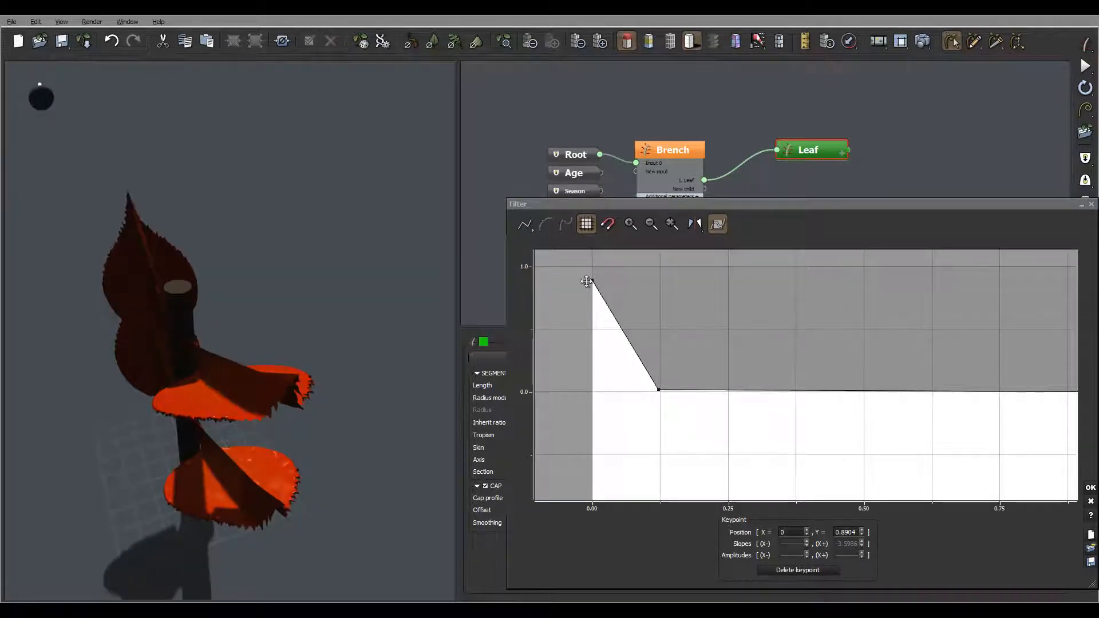
{"action": "left_click_drag", "start_coordinate": [592, 285], "coordinate": [562, 442]}
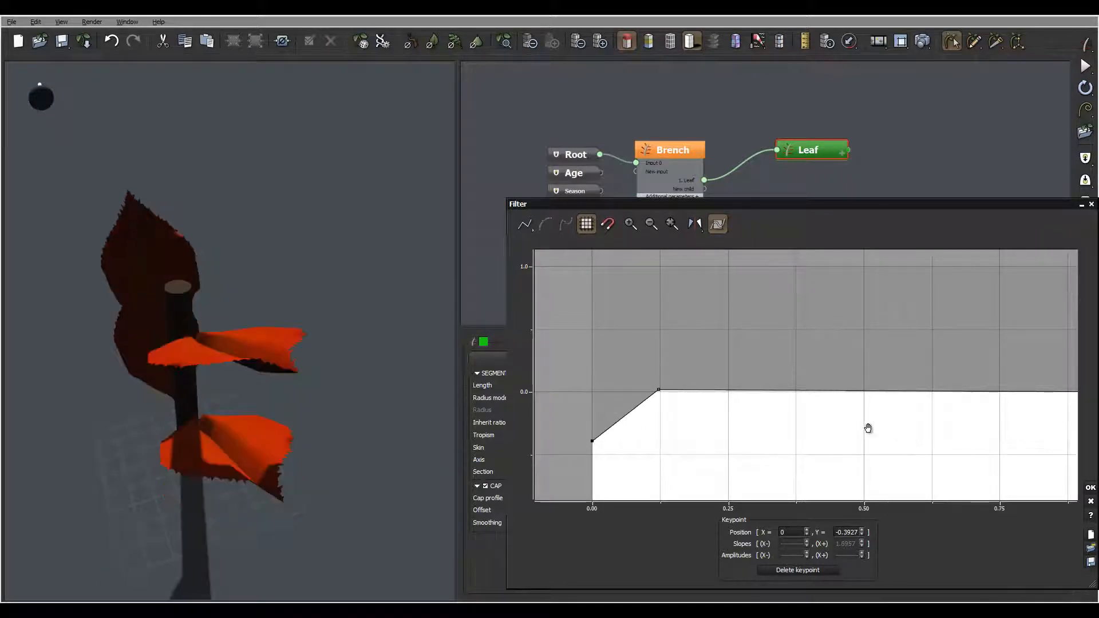
Step: Move the section curve's middle keypoint to about X 0.49, Y 0.01 and check the leaf shape
{"action": "left_click_drag", "start_coordinate": [868, 428], "coordinate": [718, 418]}
{"action": "left_click_drag", "start_coordinate": [638, 390], "coordinate": [702, 384]}
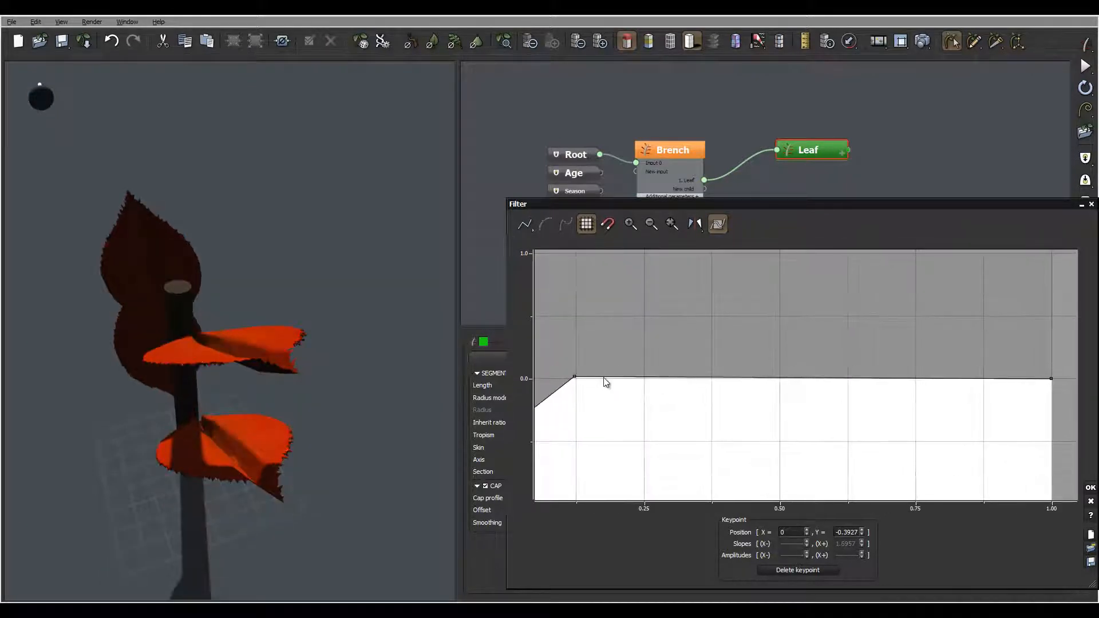
{"action": "left_click", "coordinate": [835, 382]}
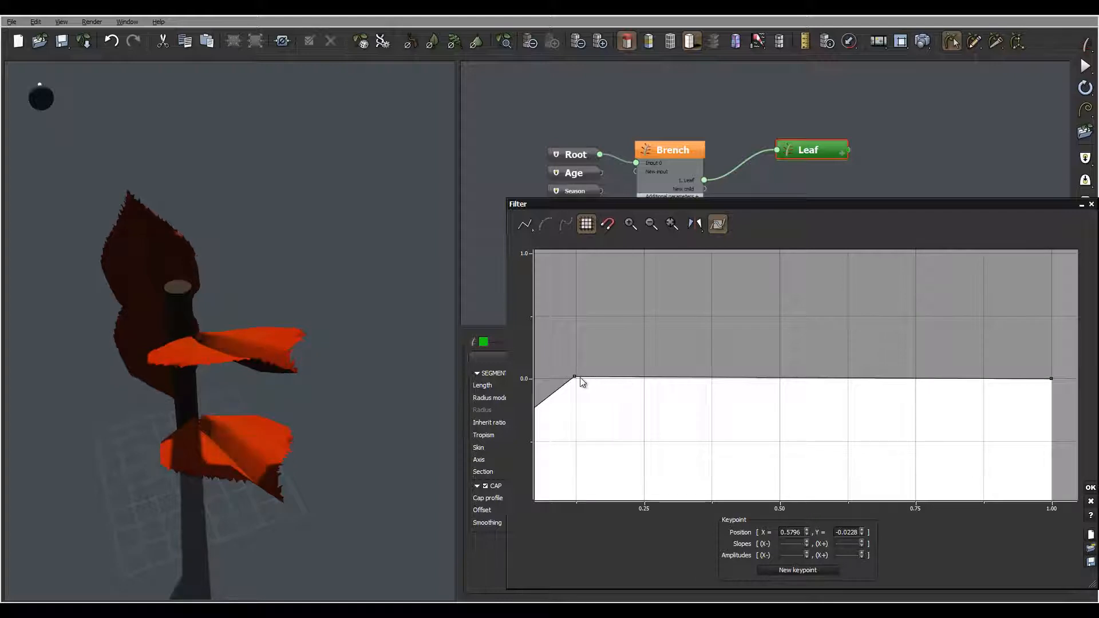
{"action": "left_click_drag", "start_coordinate": [575, 377], "coordinate": [891, 377]}
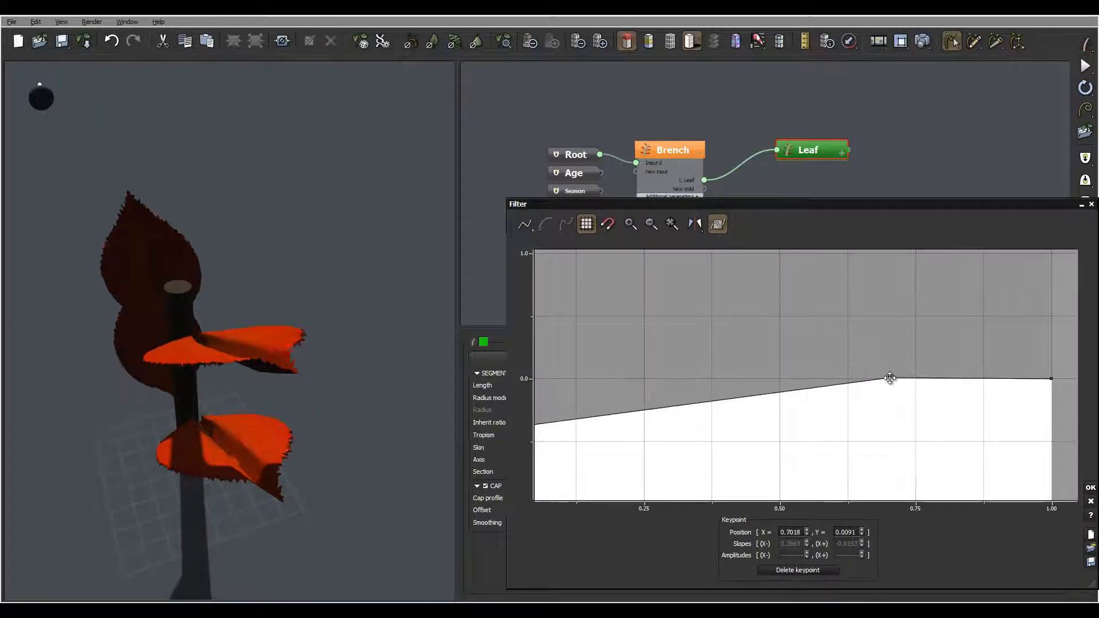
{"action": "left_click_drag", "start_coordinate": [317, 336], "coordinate": [280, 330]}
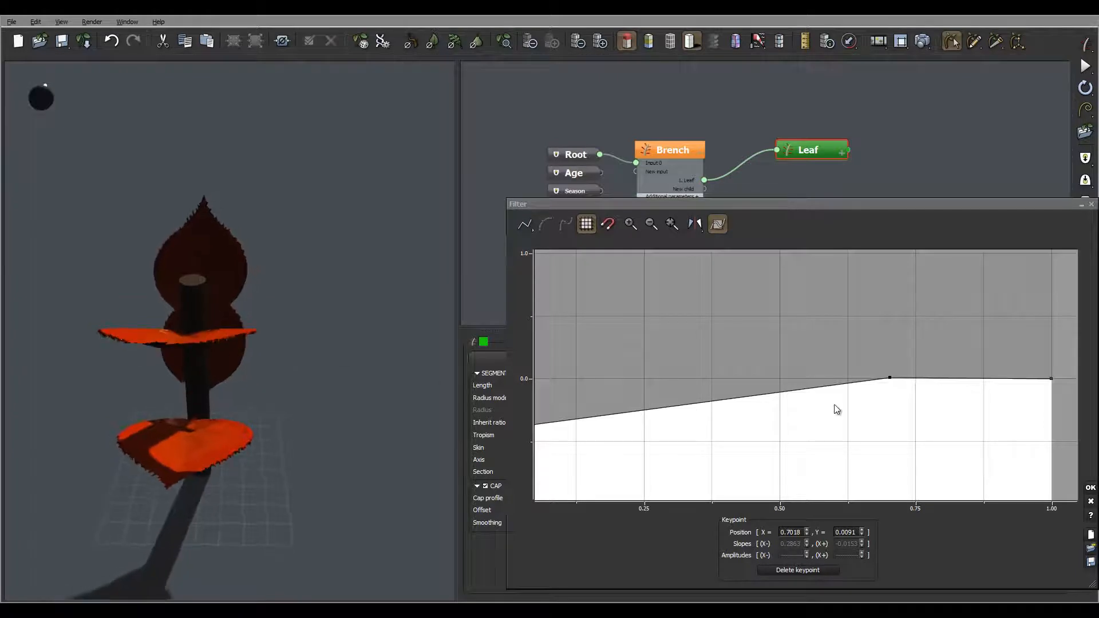
{"action": "left_click_drag", "start_coordinate": [838, 410], "coordinate": [793, 410]}
{"action": "left_click_drag", "start_coordinate": [844, 378], "coordinate": [737, 378]}
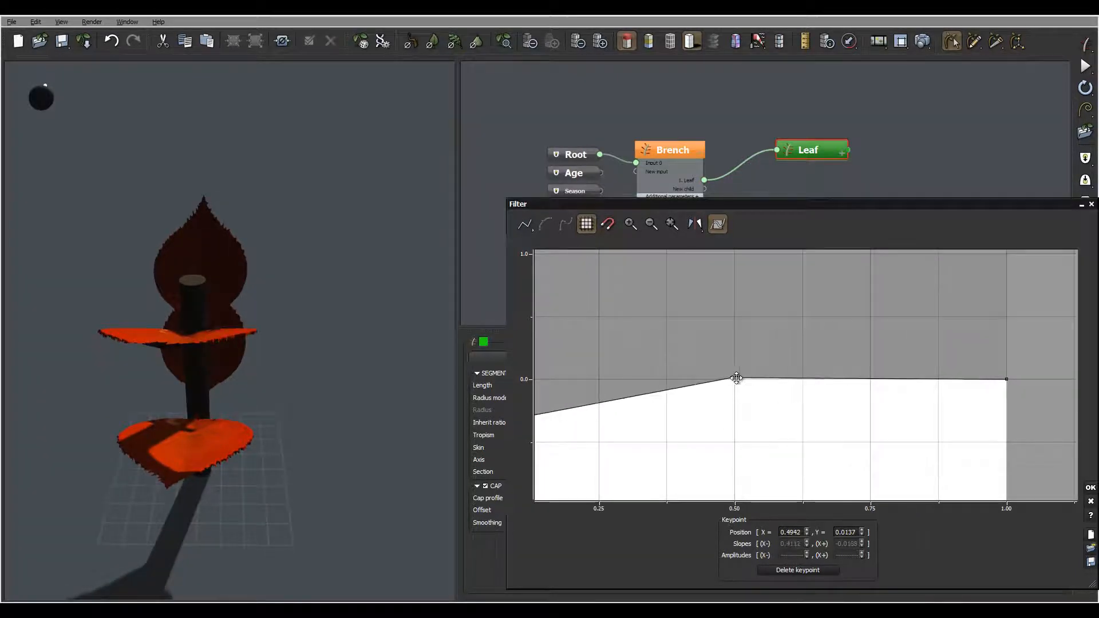
Step: Lower the section curve's end keypoint to about Y -0.37 and smooth the curve
{"action": "left_click_drag", "start_coordinate": [1006, 379], "coordinate": [1007, 425]}
{"action": "left_click_drag", "start_coordinate": [229, 332], "coordinate": [301, 334]}
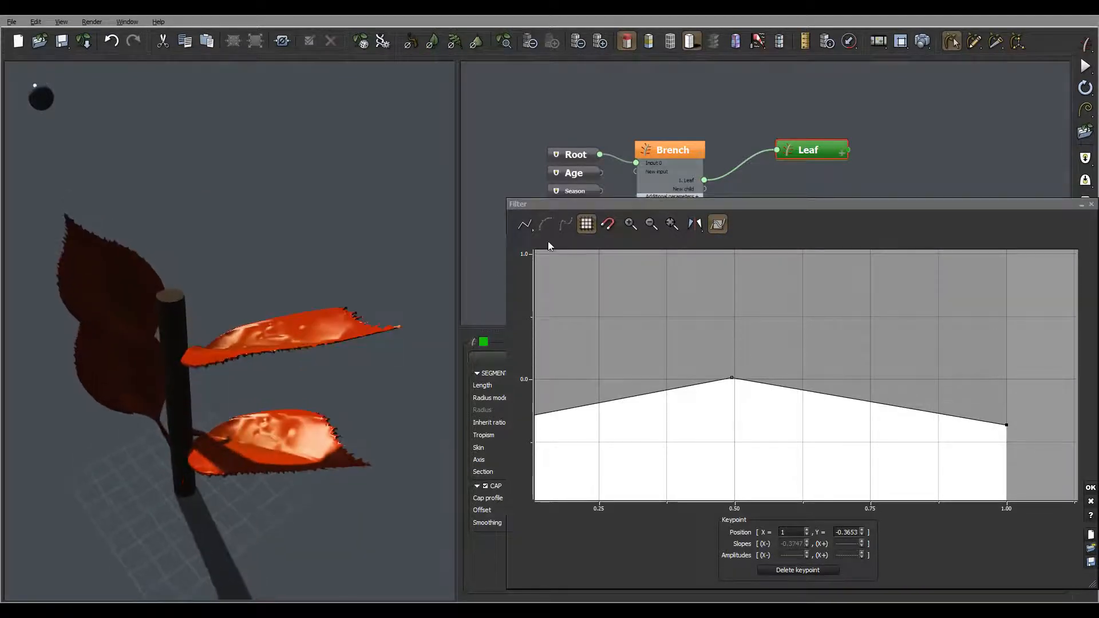
{"action": "left_click", "coordinate": [565, 224]}
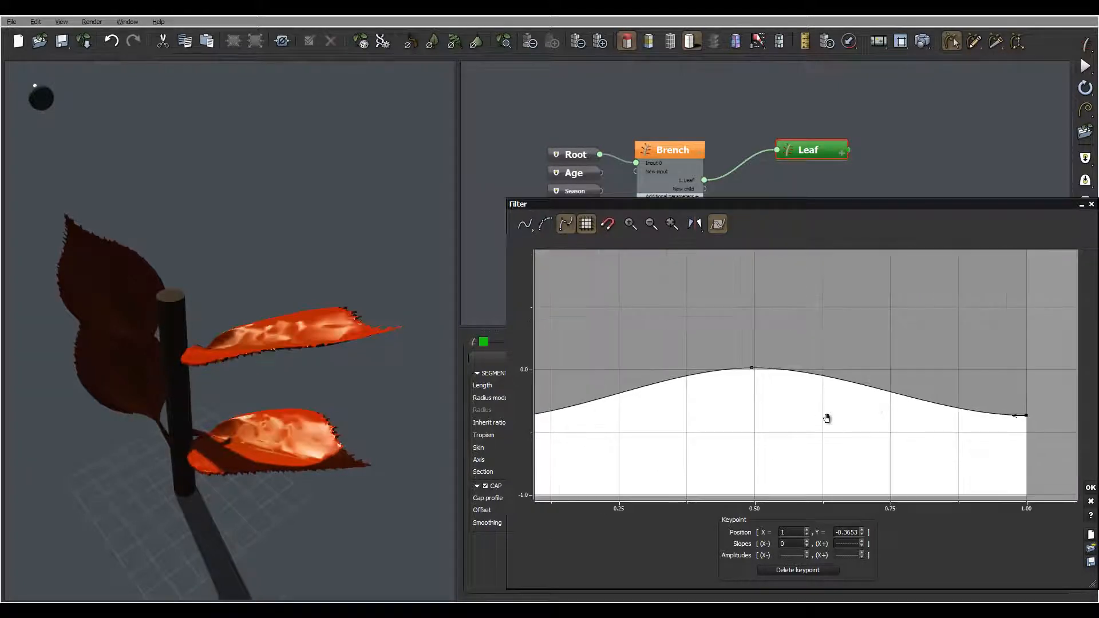
Step: Set the section curve's slope to about -0.81 at the end keypoint and 0.57 at the start keypoint, and accept the curve
{"action": "left_click", "coordinate": [1025, 416]}
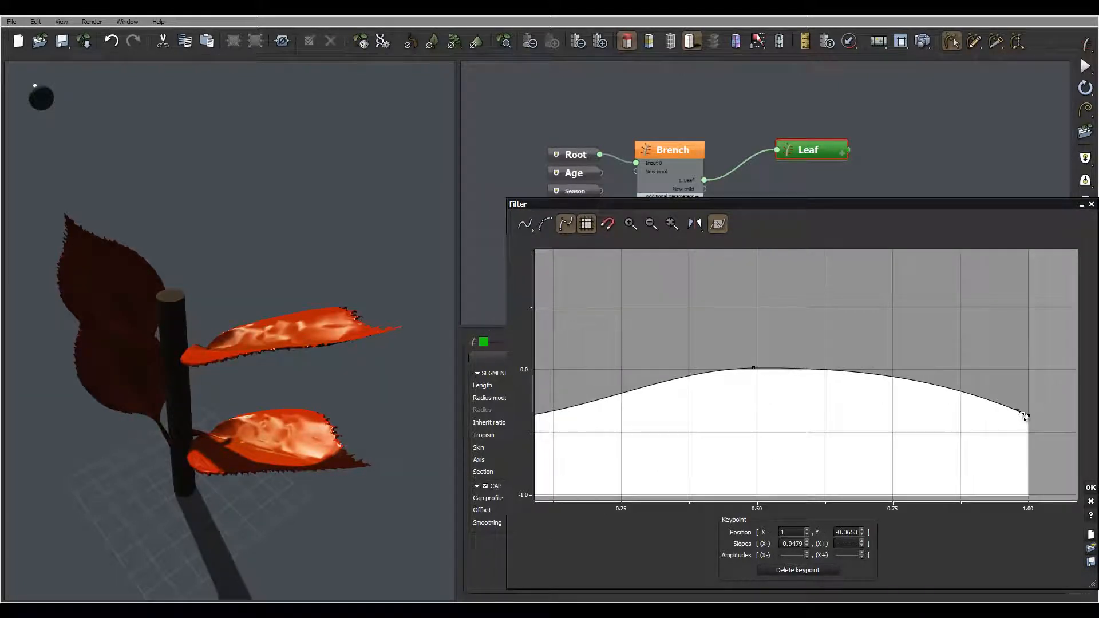
{"action": "left_click_drag", "start_coordinate": [1025, 417], "coordinate": [1011, 417]}
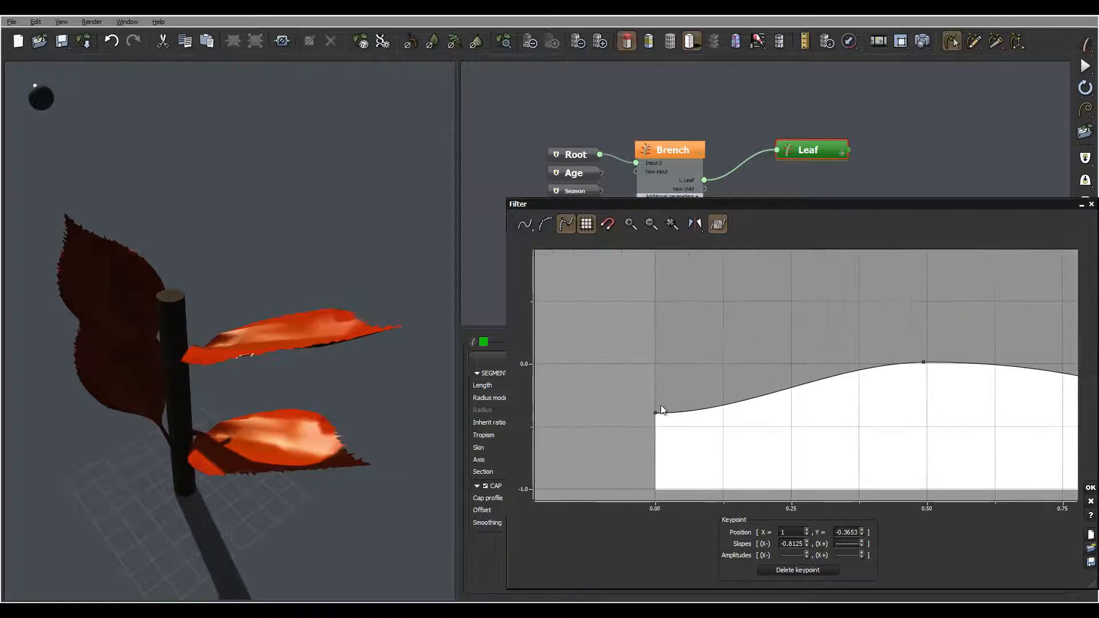
{"action": "left_click", "coordinate": [655, 413]}
{"action": "left_click_drag", "start_coordinate": [673, 413], "coordinate": [668, 410]}
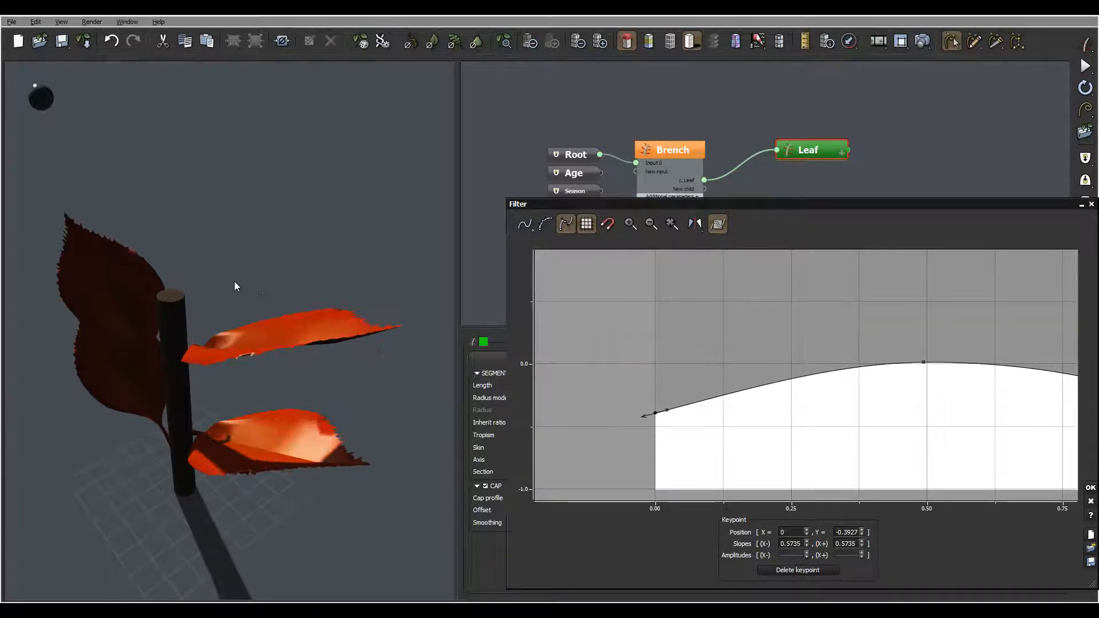
{"action": "left_click_drag", "start_coordinate": [236, 286], "coordinate": [267, 342]}
{"action": "left_click", "coordinate": [1090, 488]}
{"action": "left_click_drag", "start_coordinate": [340, 317], "coordinate": [265, 328]}
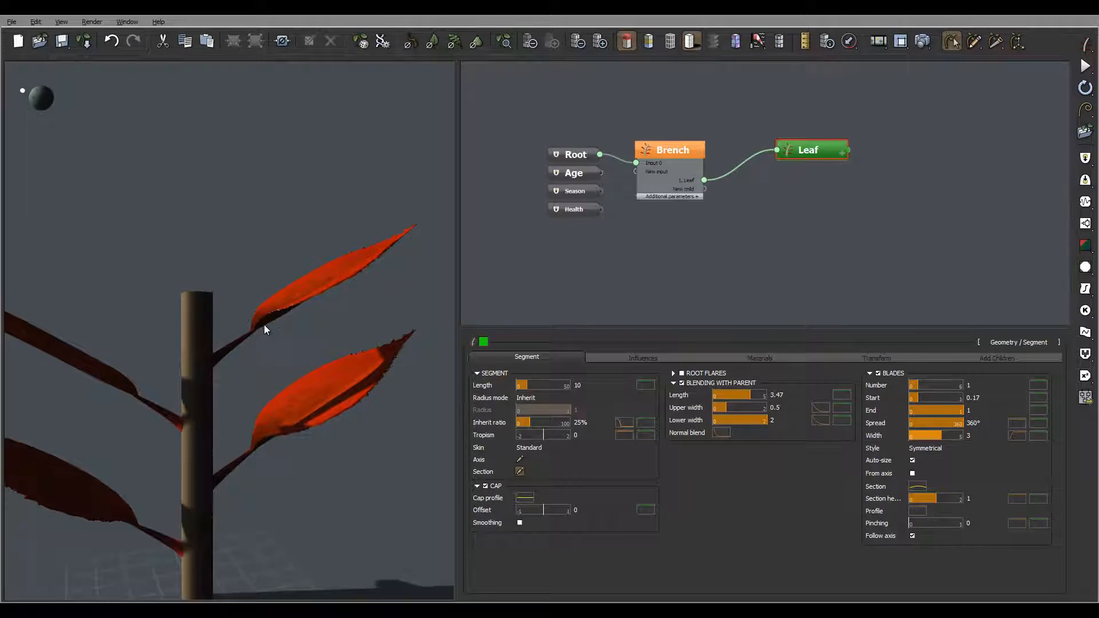
Step: Edit the blade section height profile: add a keypoint near X 0.12, Y 0.98 and lower the start keypoint to about Y 0
{"action": "left_click", "coordinate": [1015, 499]}
{"action": "left_click", "coordinate": [676, 291]}
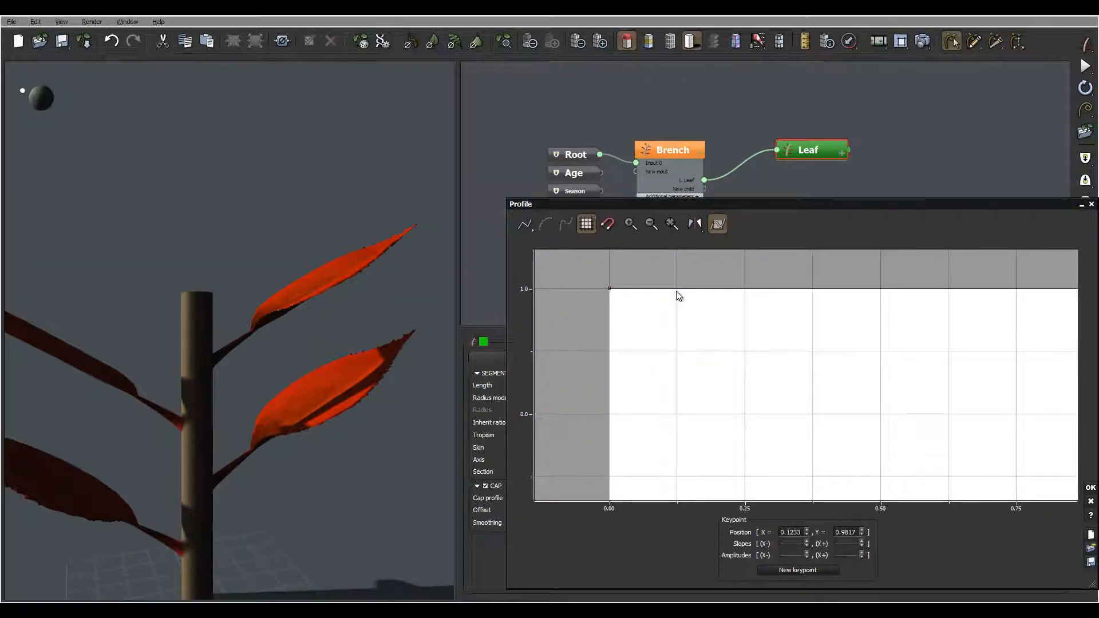
{"action": "left_click_drag", "start_coordinate": [610, 288], "coordinate": [596, 413]}
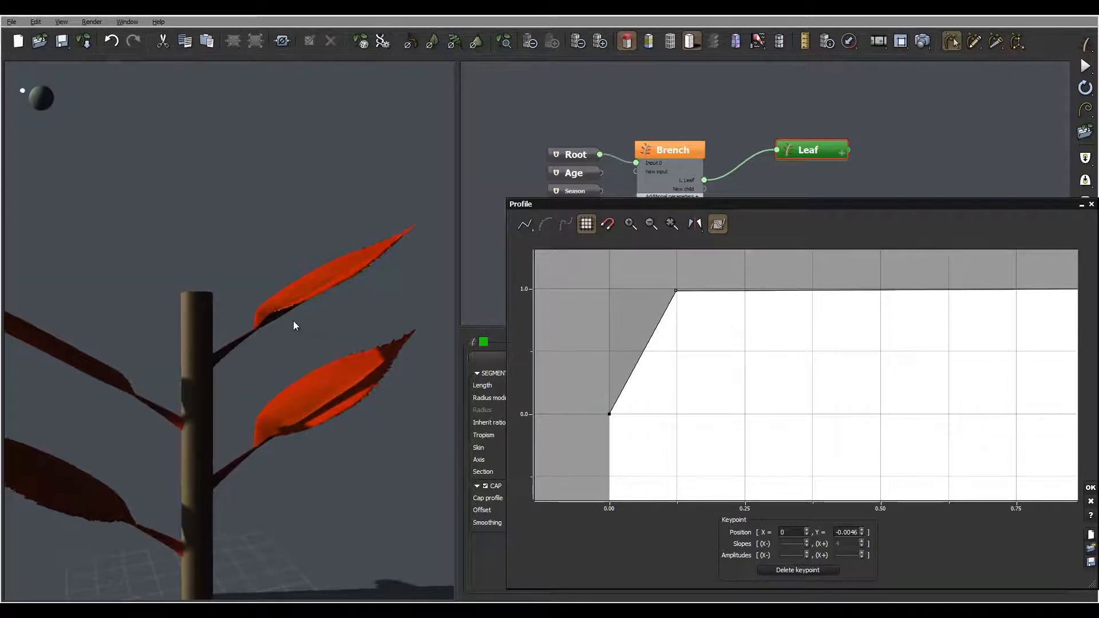
{"action": "left_click_drag", "start_coordinate": [296, 338], "coordinate": [323, 355]}
Step: Add a keypoint to the section height profile near X 0.87, Y 1.02 and lower the end keypoint to about Y 0.01
{"action": "left_click_drag", "start_coordinate": [946, 466], "coordinate": [720, 463]}
{"action": "left_click", "coordinate": [855, 284]}
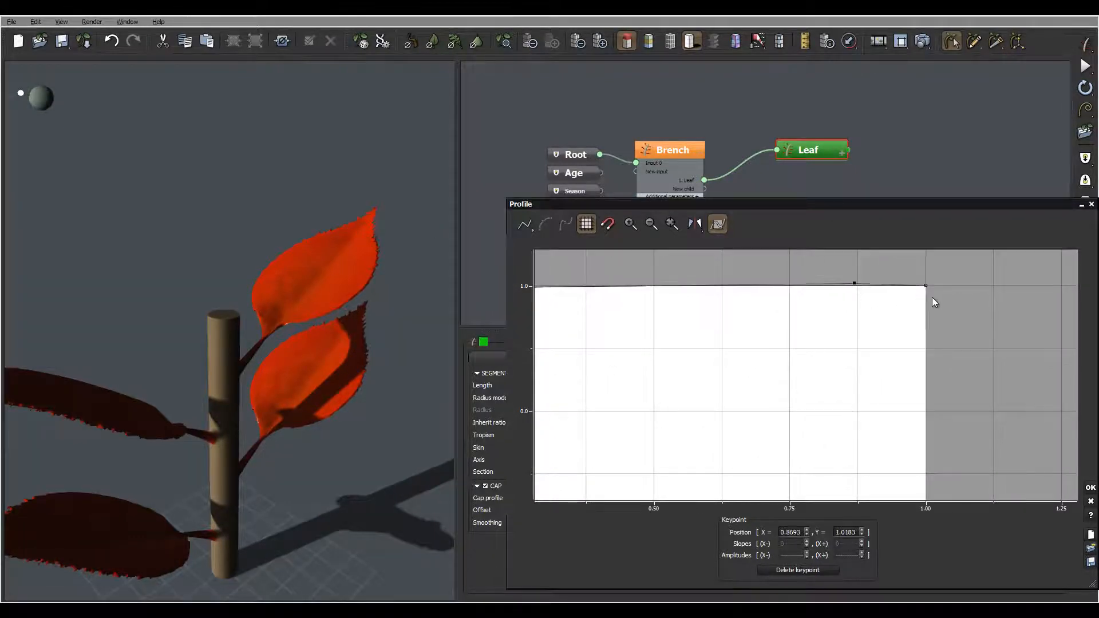
{"action": "left_click_drag", "start_coordinate": [925, 284], "coordinate": [926, 409]}
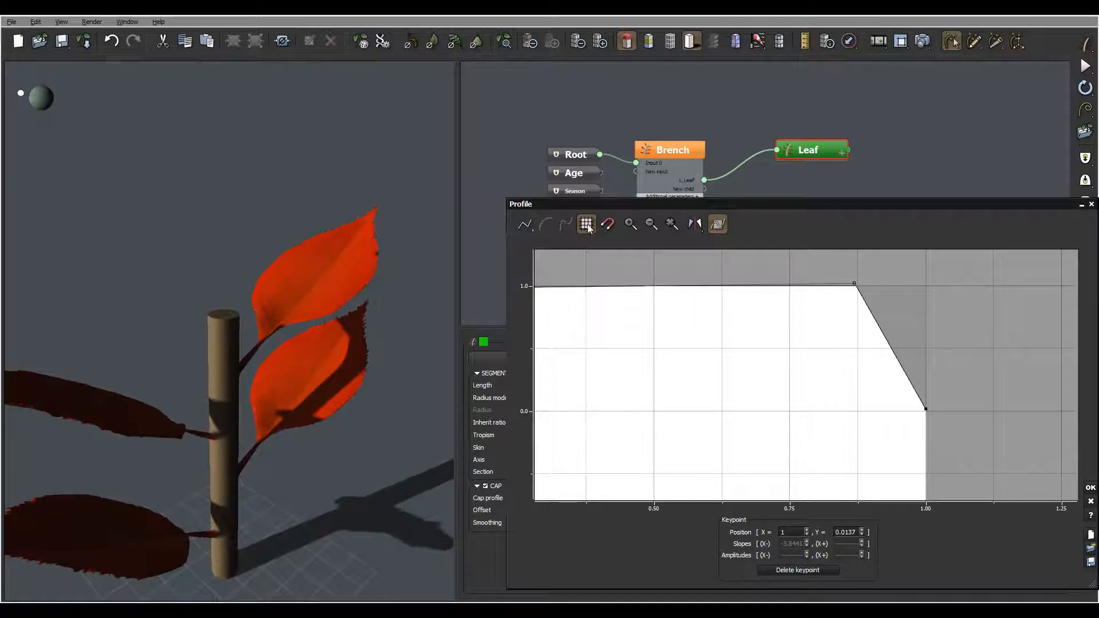
Step: Smooth the section height profile, adjust the tangents at its end and start keypoints, and accept the curve
{"action": "left_click", "coordinate": [565, 225]}
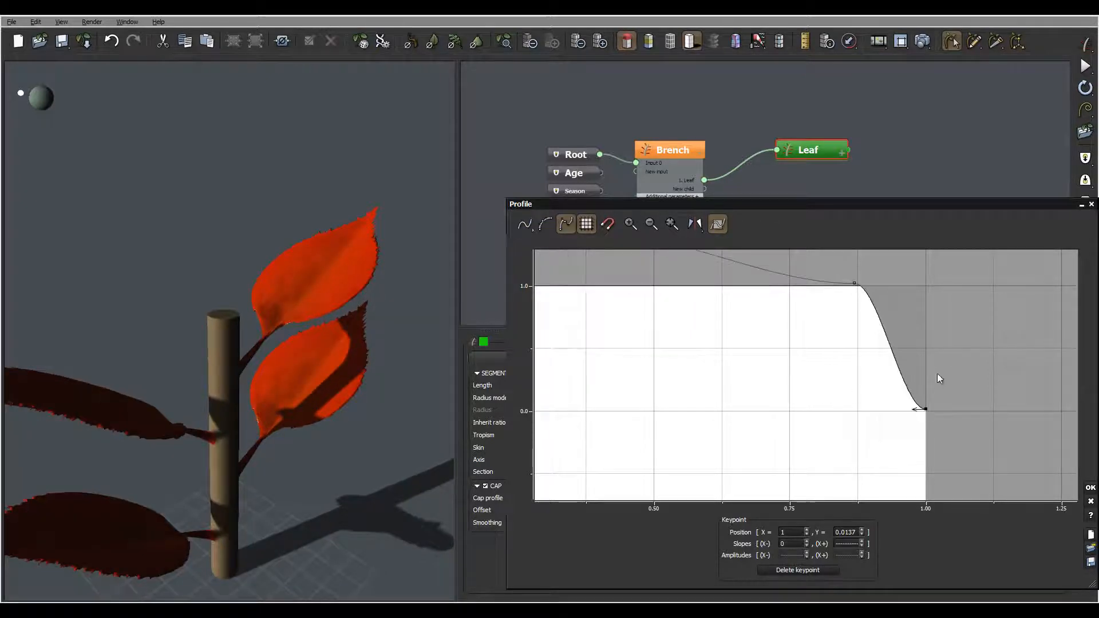
{"action": "middle_click_drag", "start_coordinate": [819, 363], "coordinate": [894, 384]}
{"action": "left_click_drag", "start_coordinate": [990, 427], "coordinate": [994, 420]}
{"action": "middle_click_drag", "start_coordinate": [722, 372], "coordinate": [978, 362]}
{"action": "left_click", "coordinate": [714, 420]}
{"action": "left_click", "coordinate": [716, 420]}
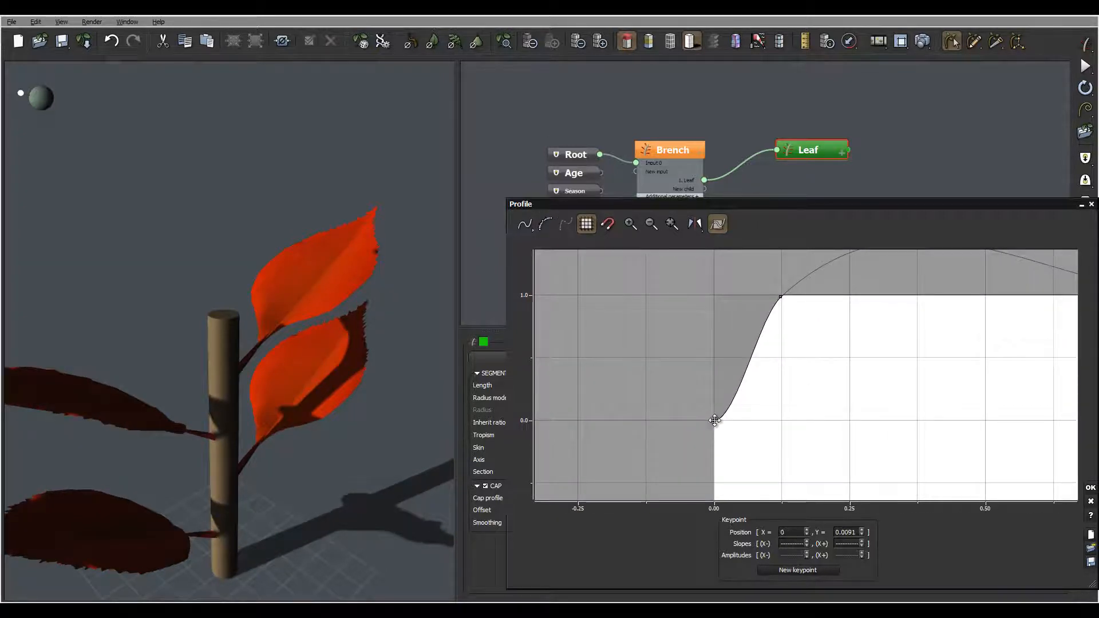
{"action": "left_click_drag", "start_coordinate": [730, 413], "coordinate": [727, 403]}
{"action": "left_click_drag", "start_coordinate": [314, 303], "coordinate": [363, 340]}
{"action": "left_click", "coordinate": [1090, 491]}
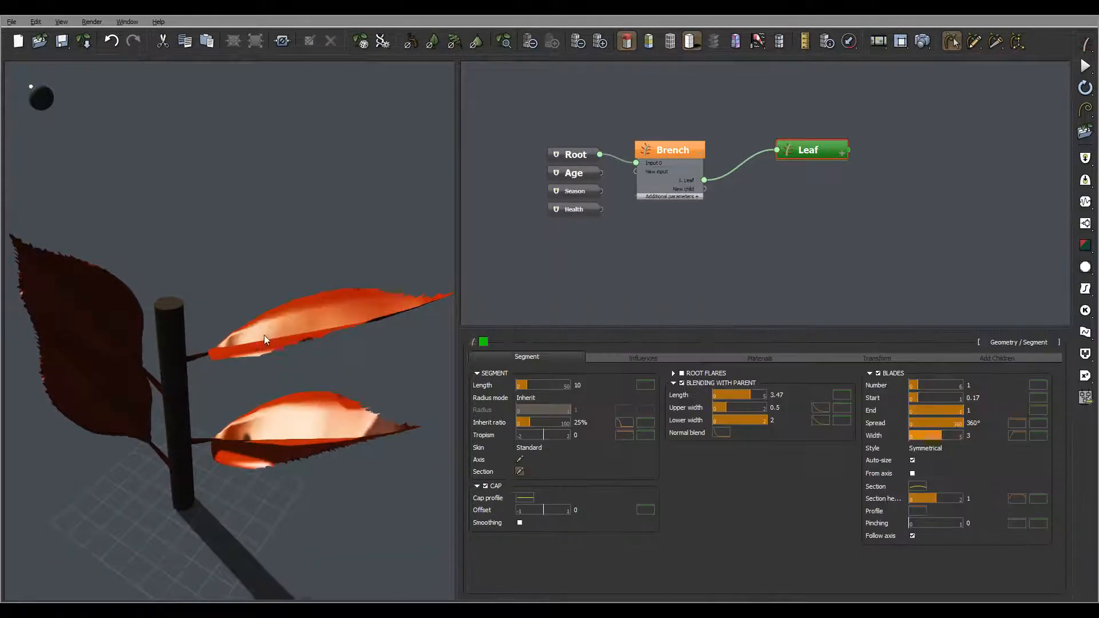
Step: Bend the leaves by setting the leaf segment's tropism to 3
{"action": "left_click_drag", "start_coordinate": [263, 335], "coordinate": [304, 314]}
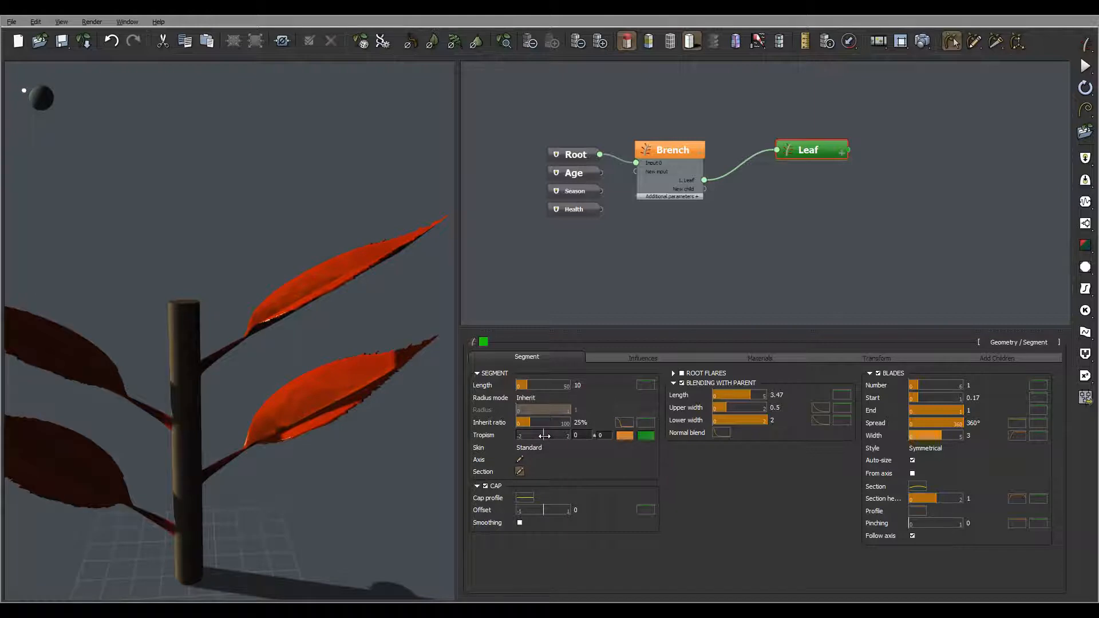
{"action": "left_click_drag", "start_coordinate": [544, 436], "coordinate": [564, 437]}
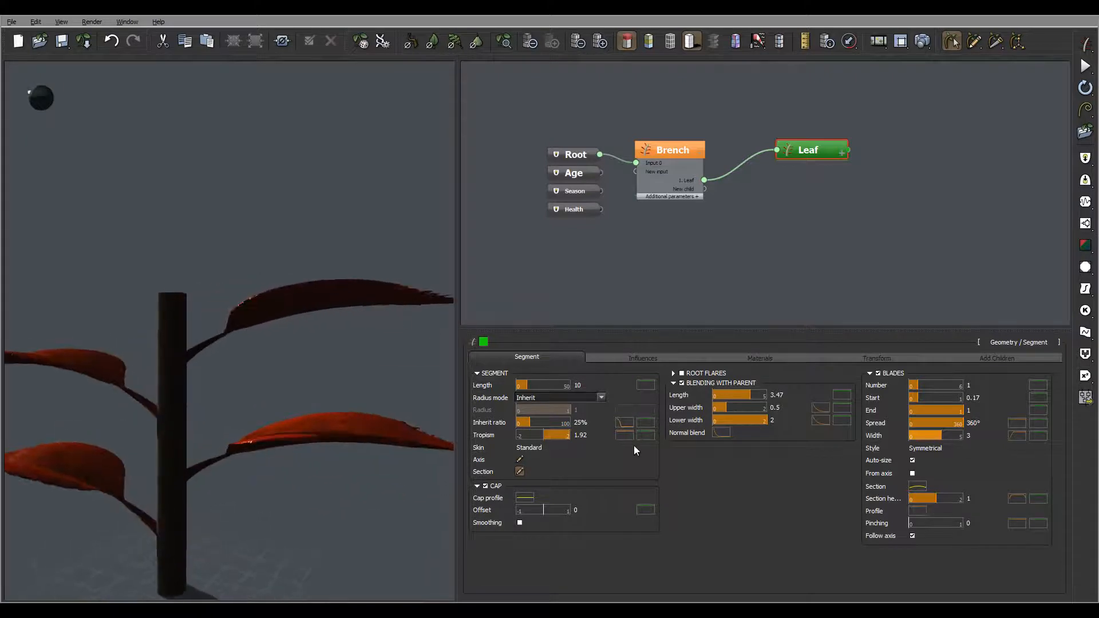
{"action": "type", "text": "3"}
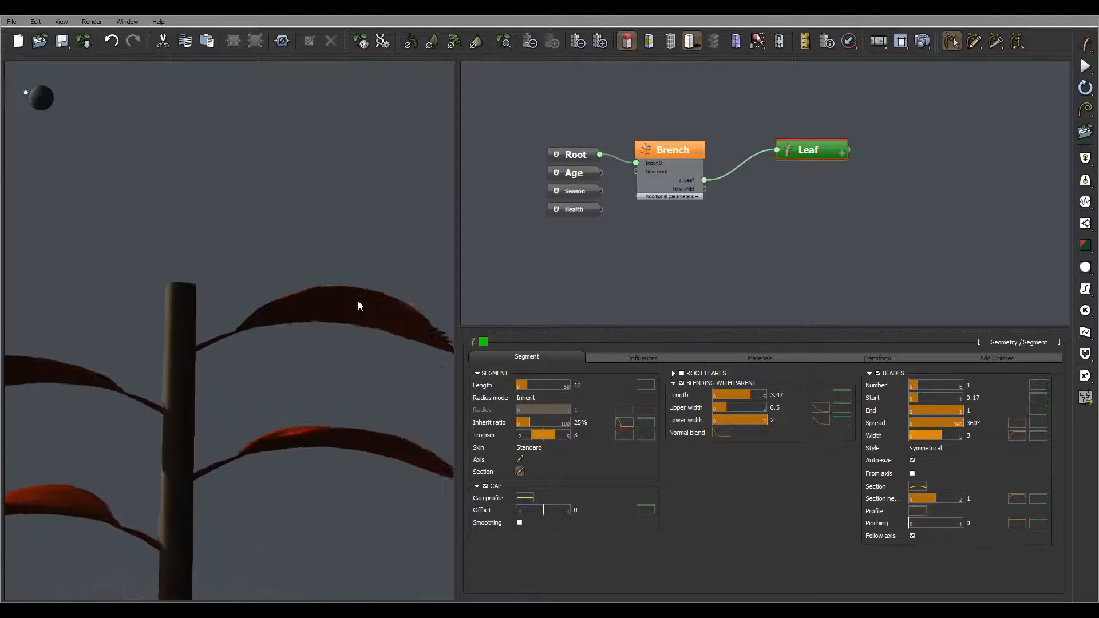
Step: Lower the tropism profile's start keypoint to about Y 0.38, accept the curve and inspect the leaves
{"action": "left_click", "coordinate": [629, 435]}
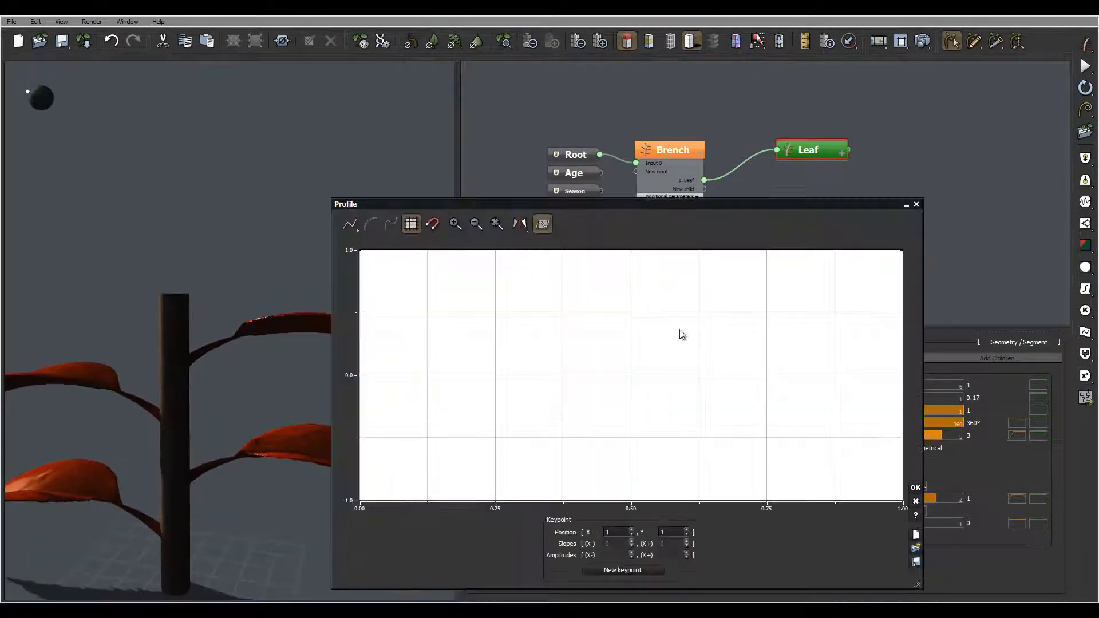
{"action": "middle_click_drag", "start_coordinate": [513, 250], "coordinate": [604, 279]}
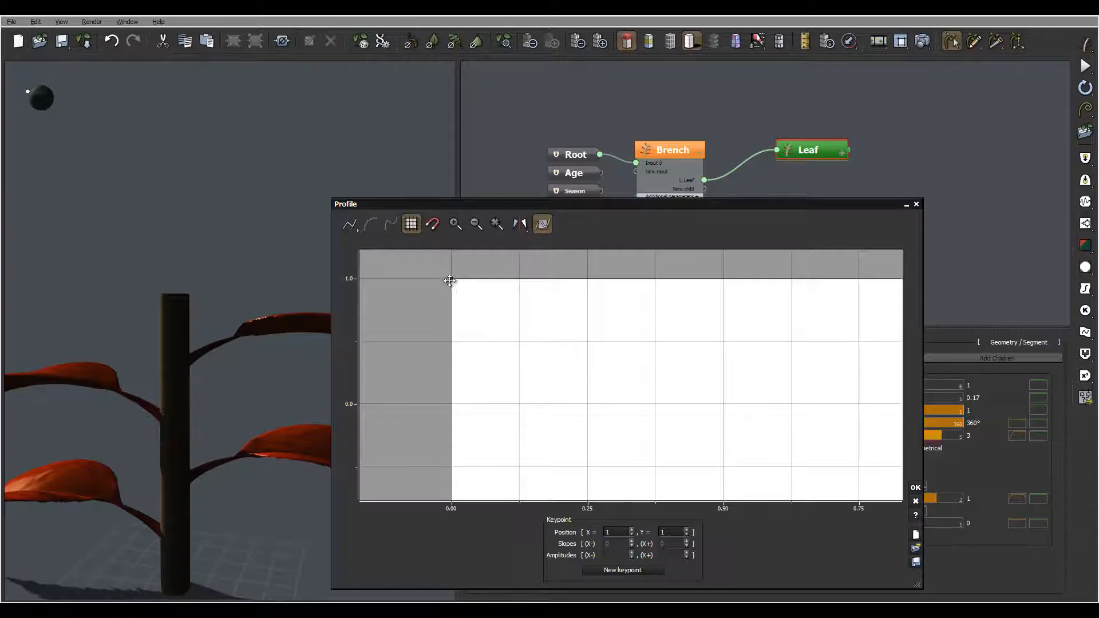
{"action": "left_click_drag", "start_coordinate": [450, 281], "coordinate": [452, 356]}
{"action": "left_click", "coordinate": [258, 329]}
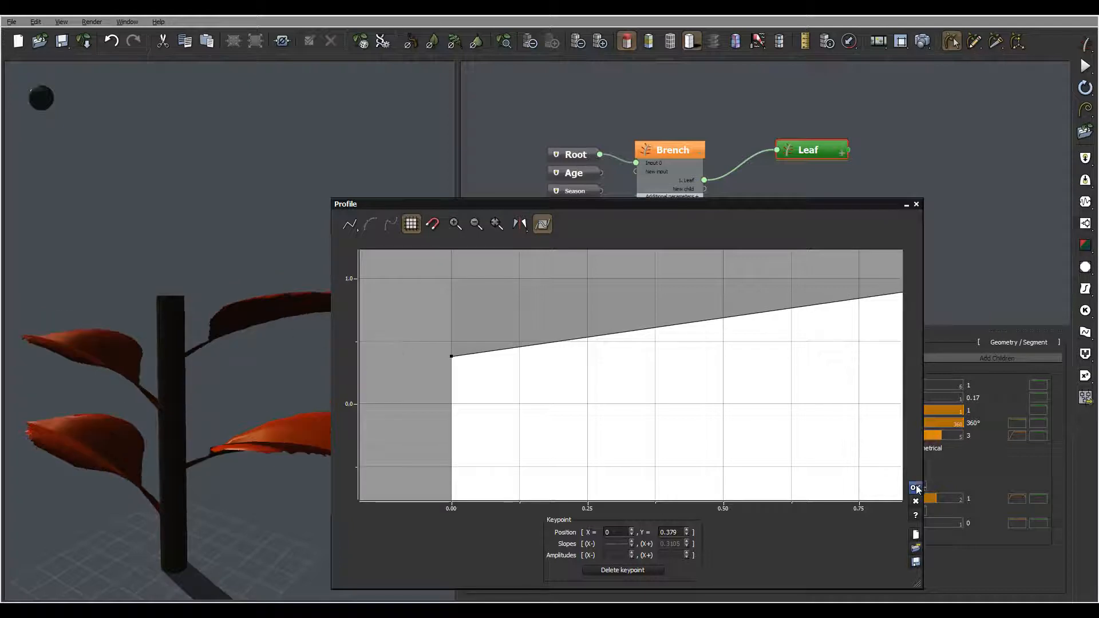
{"action": "left_click", "coordinate": [917, 489]}
{"action": "right_click_drag", "start_coordinate": [401, 339], "coordinate": [385, 399]}
Step: Reduce the leaf blade material's highlights to 20% global intensity and 9% global size, and accept the material
{"action": "left_click", "coordinate": [748, 358]}
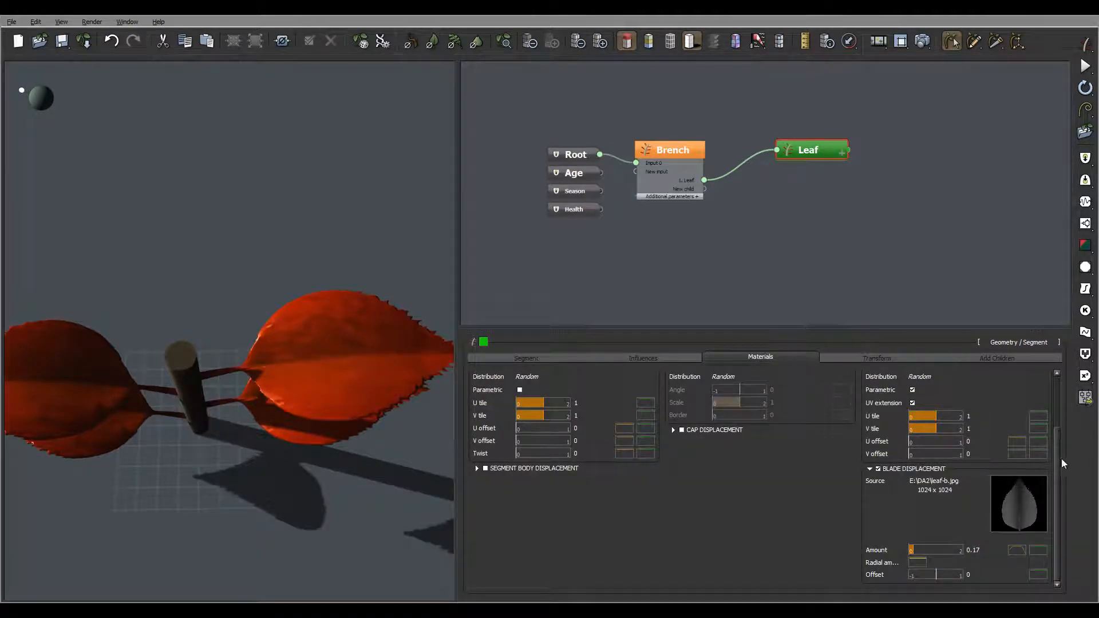
{"action": "scroll", "coordinate": [1057, 459], "scroll_direction": "up", "scroll_amount": 2}
{"action": "left_click", "coordinate": [1025, 407]}
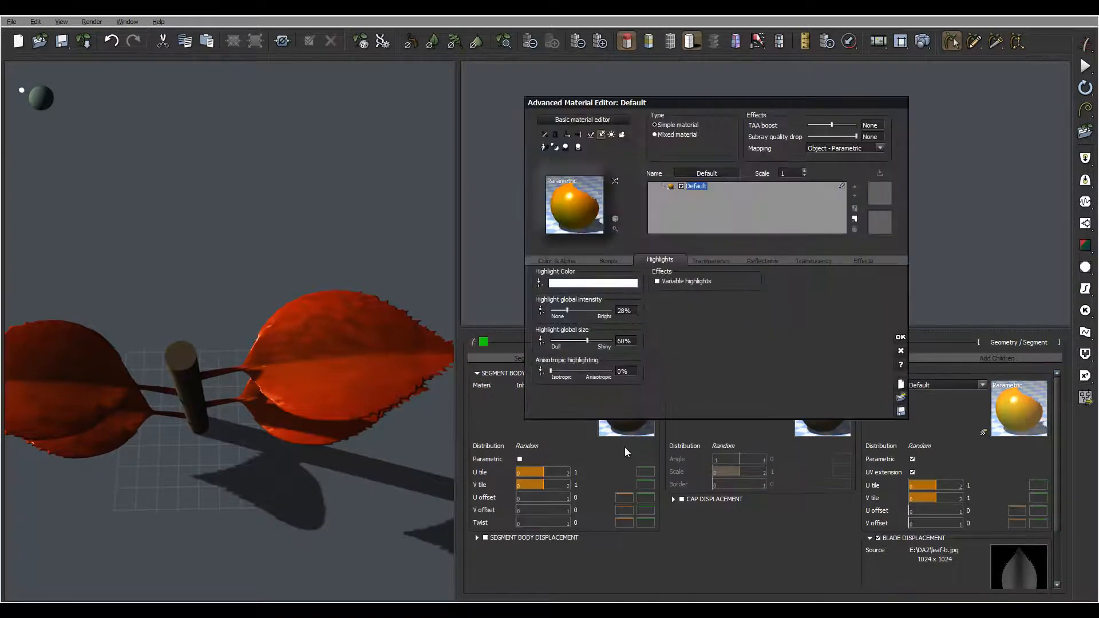
{"action": "left_click_drag", "start_coordinate": [591, 335], "coordinate": [561, 310]}
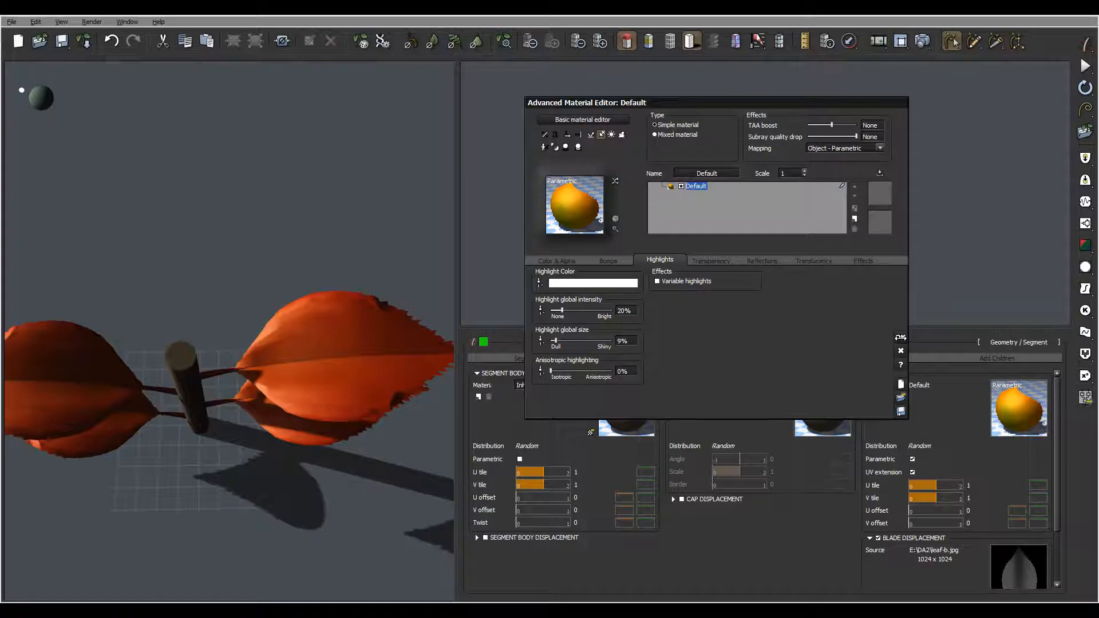
{"action": "left_click", "coordinate": [902, 340]}
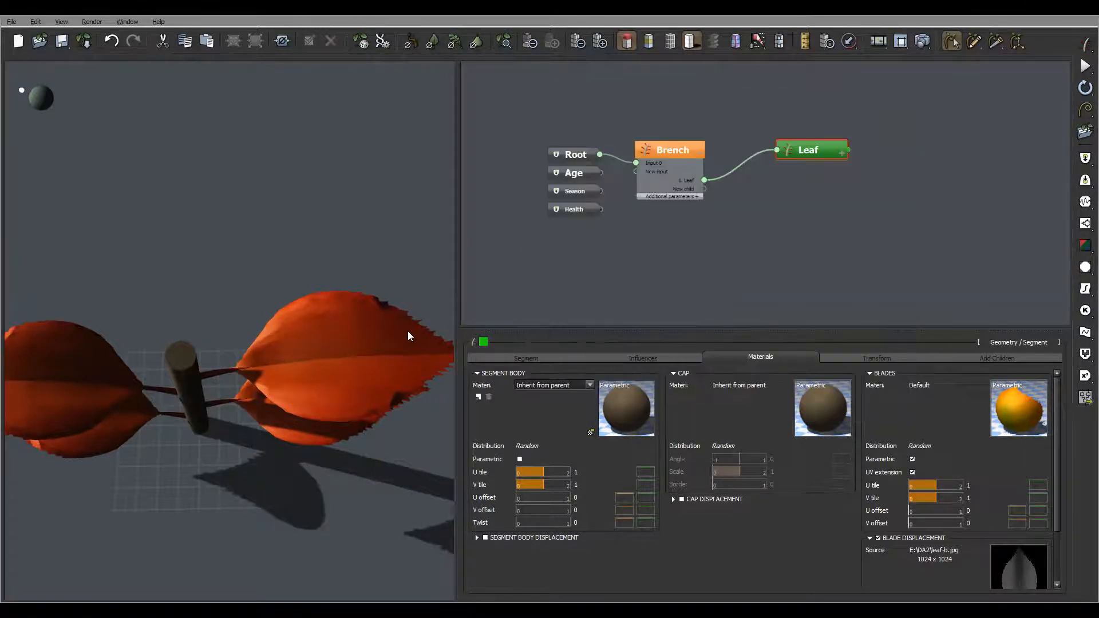
Step: Give the leaf's global scale a random variation of ±0.3
{"action": "left_click_drag", "start_coordinate": [387, 336], "coordinate": [284, 294]}
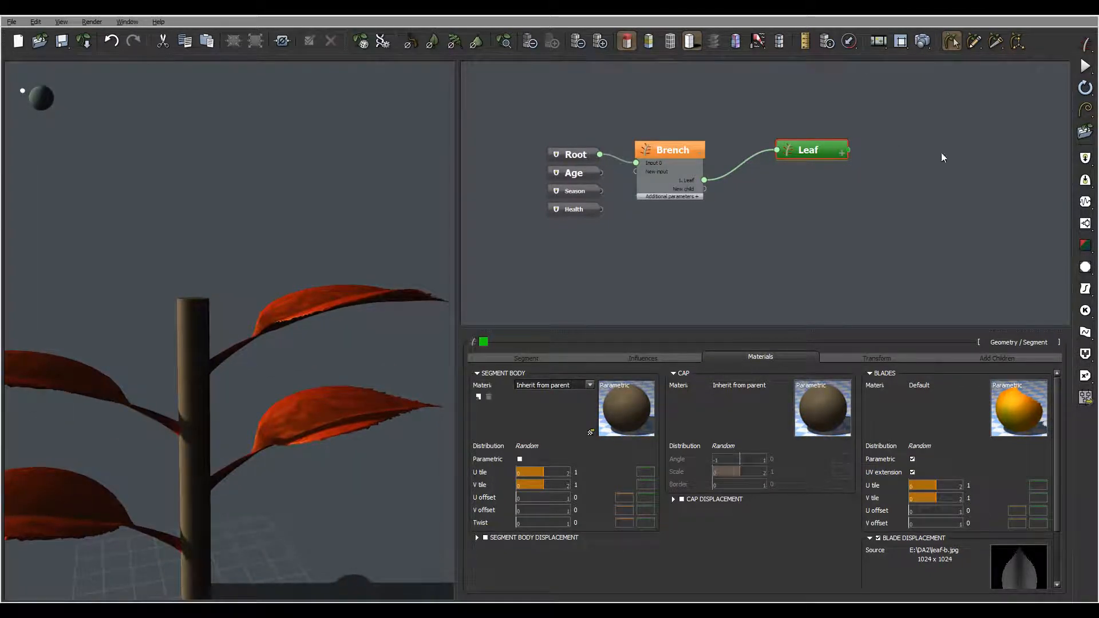
{"action": "left_click_drag", "start_coordinate": [425, 235], "coordinate": [401, 286]}
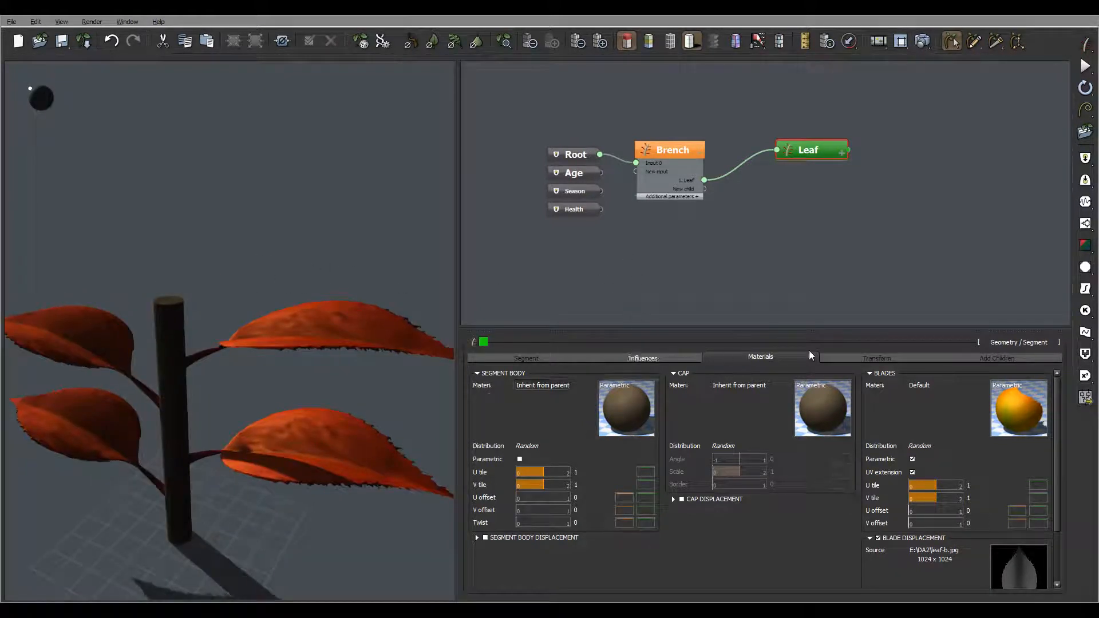
{"action": "left_click_drag", "start_coordinate": [275, 311], "coordinate": [325, 286]}
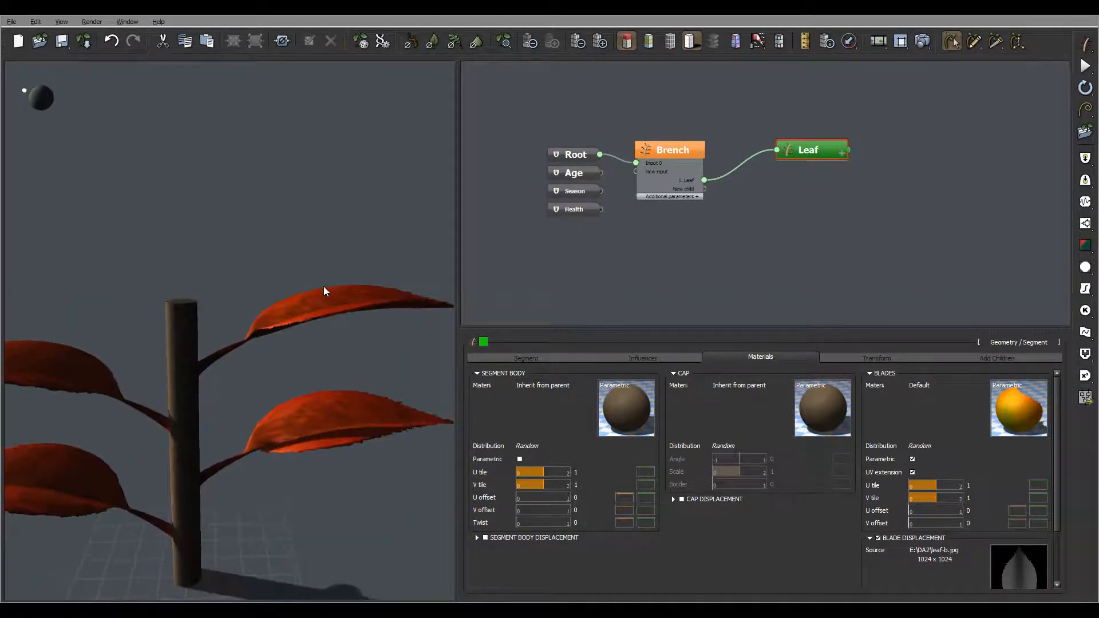
{"action": "left_click", "coordinate": [892, 358]}
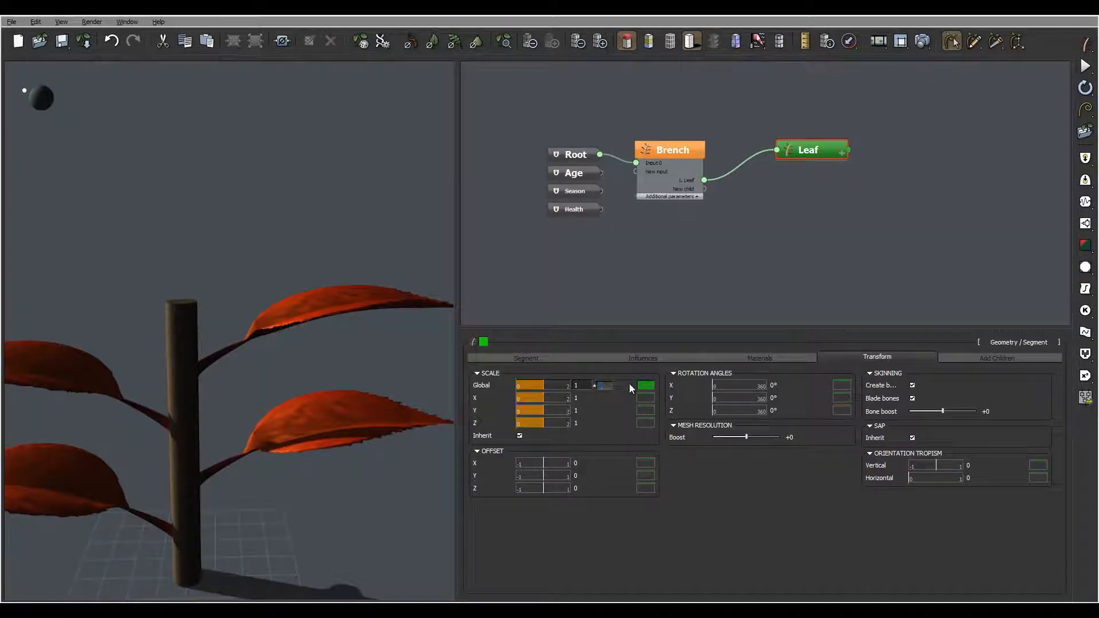
{"action": "key", "text": "Return"}
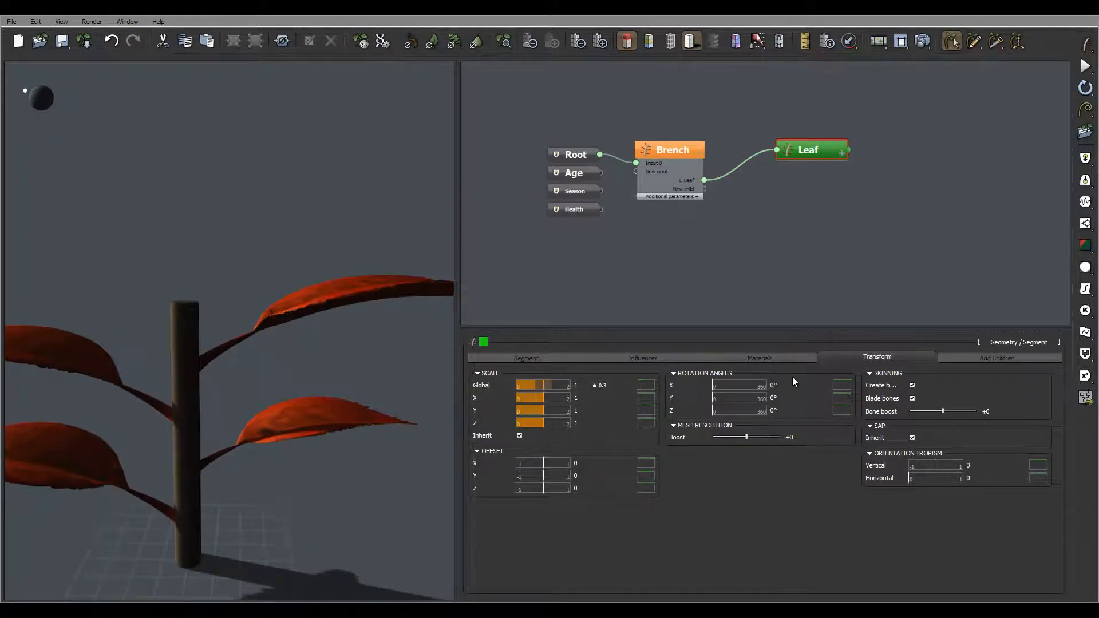
Step: Set the leaf's axis perturbation to a frequency of 0.2 and a strength of 0.8
{"action": "left_click", "coordinate": [656, 360]}
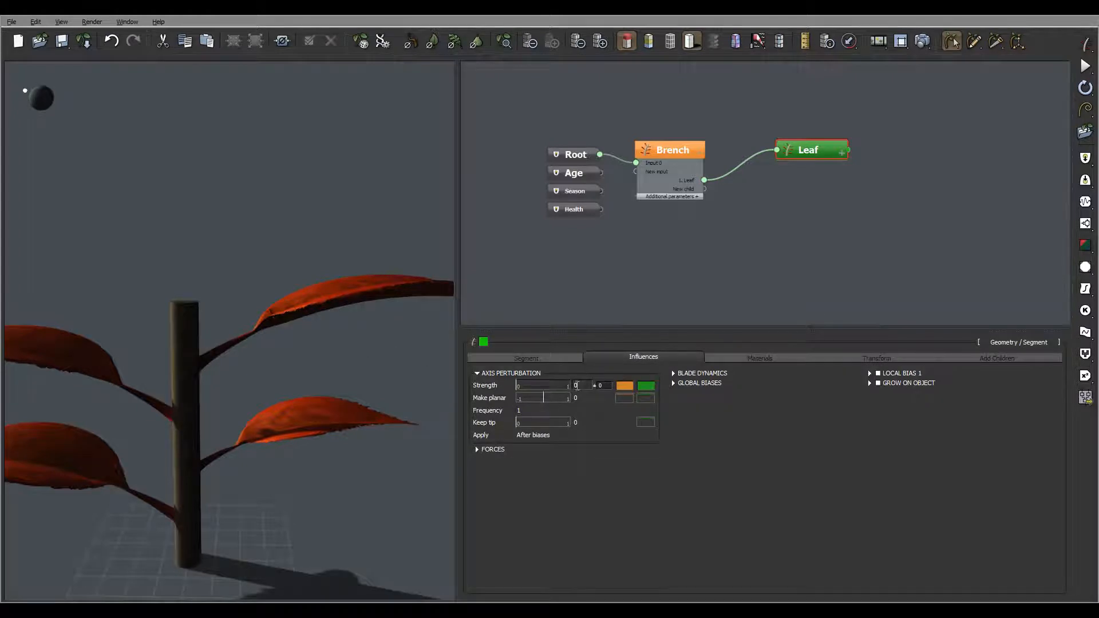
{"action": "key", "text": "Tab"}
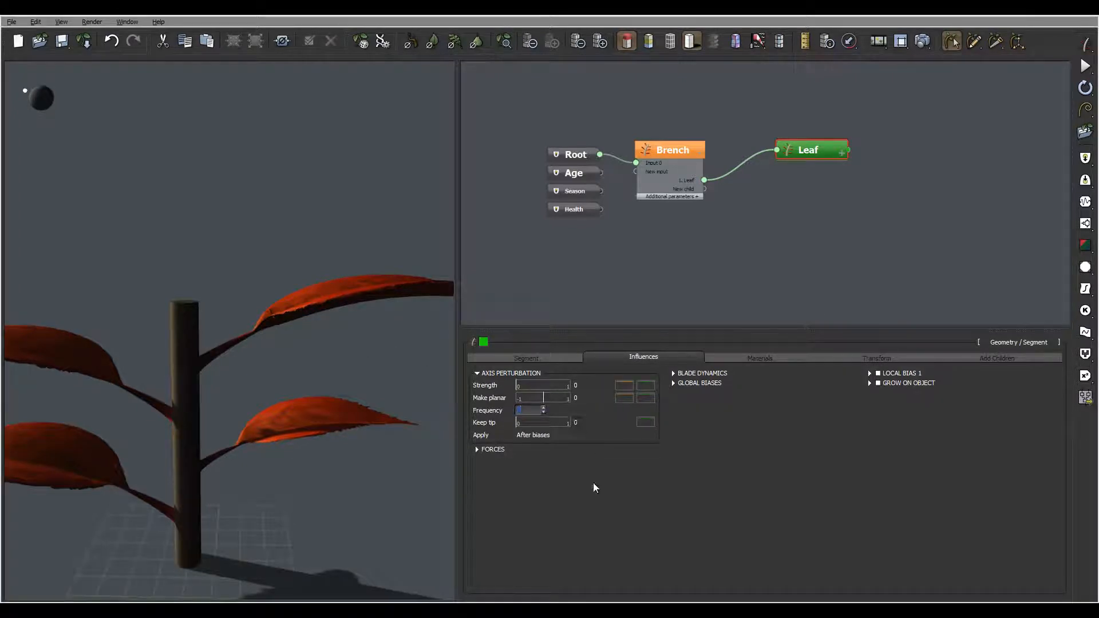
{"action": "type", "text": "0"}
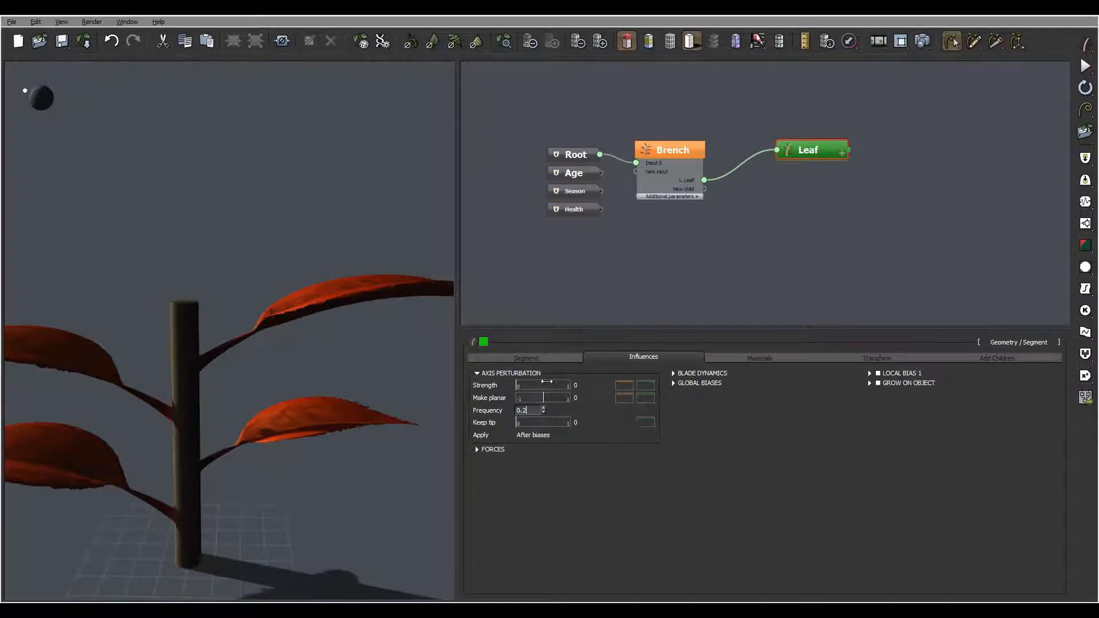
{"action": "type", "text": ".2"}
{"action": "key", "text": "Return"}
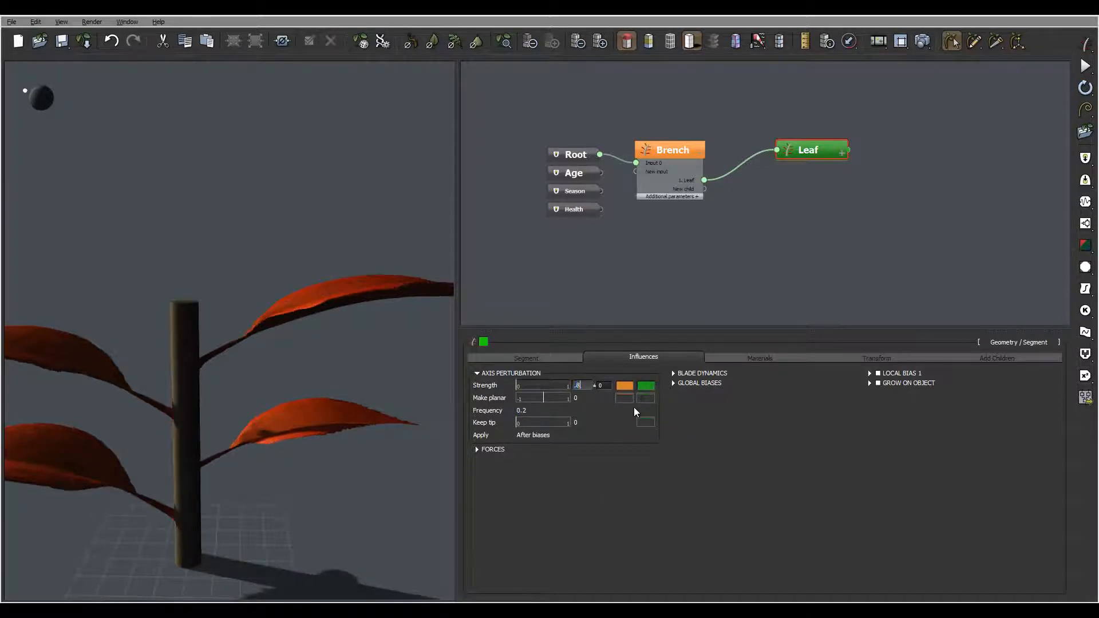
{"action": "type", "text": ".8"}
{"action": "key", "text": "Return"}
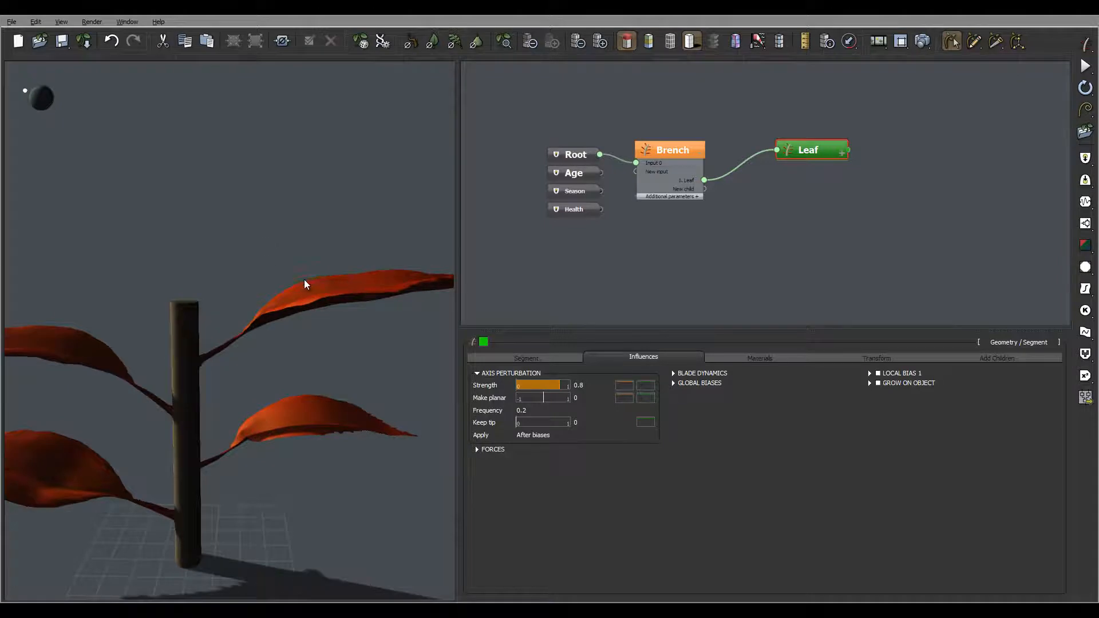
Step: Try an axis perturbation frequency of 1 on the leaf and inspect the distorted leaves
{"action": "left_click_drag", "start_coordinate": [306, 285], "coordinate": [128, 403]}
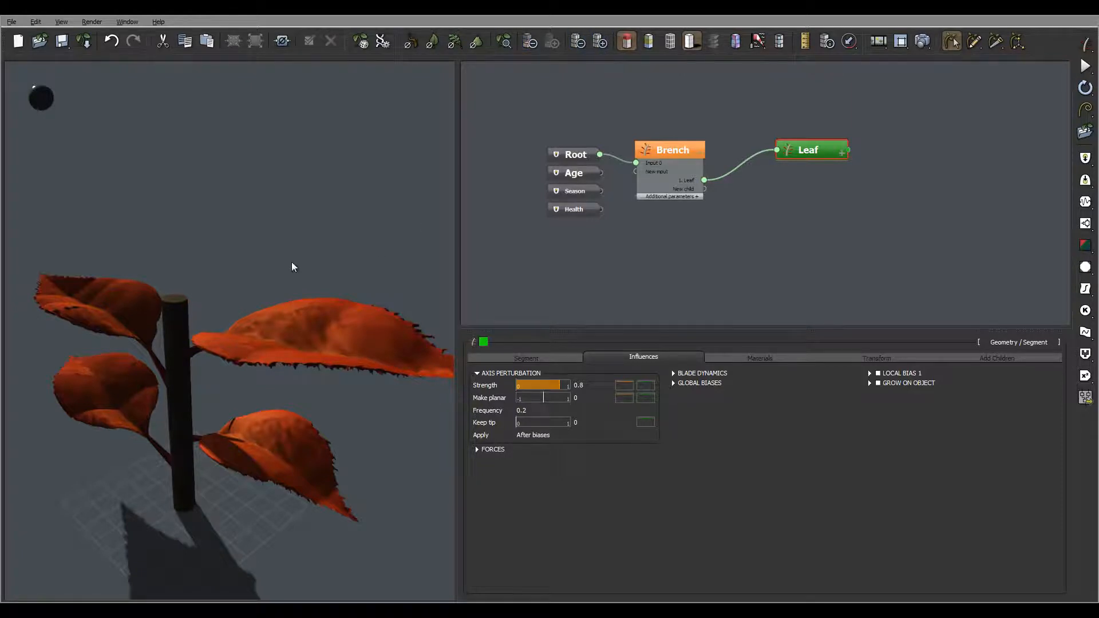
{"action": "left_click_drag", "start_coordinate": [280, 270], "coordinate": [234, 258]}
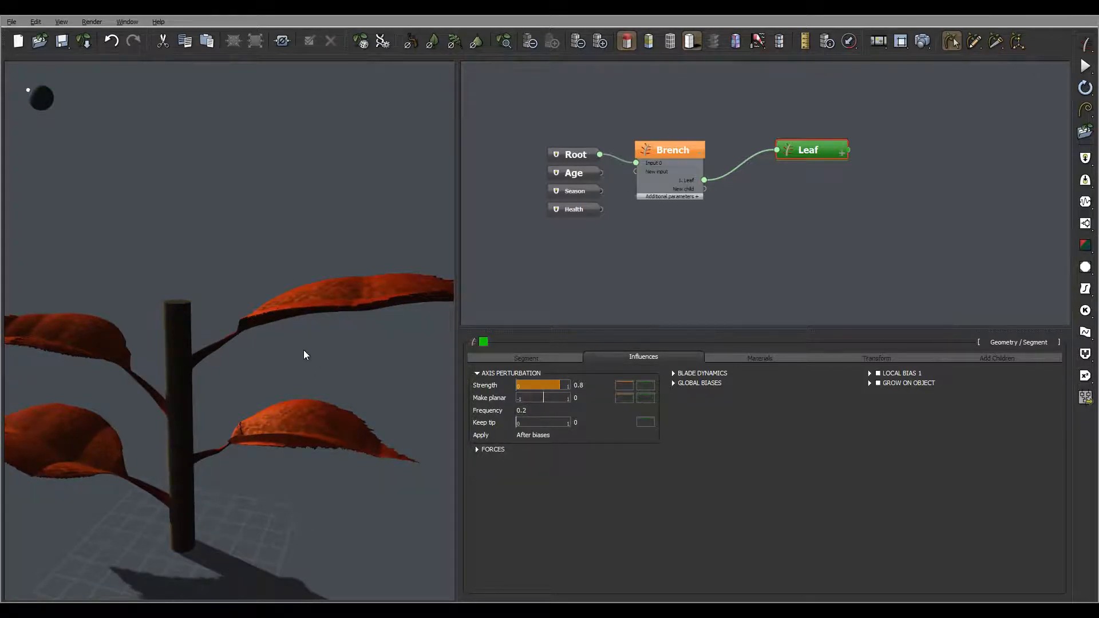
{"action": "left_click_drag", "start_coordinate": [304, 353], "coordinate": [264, 366]}
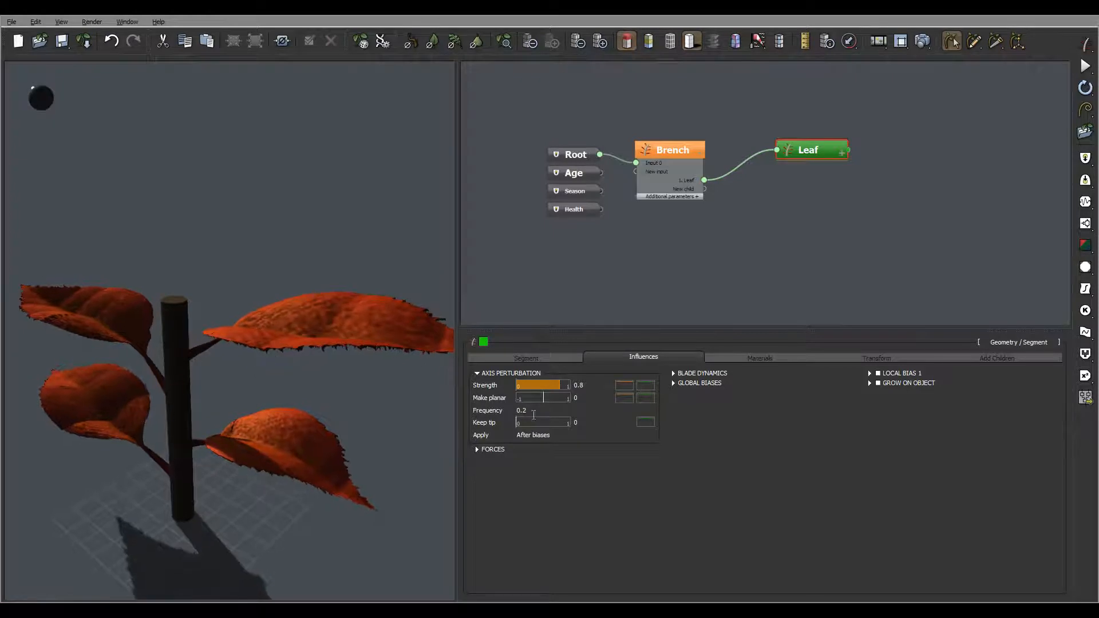
{"action": "double_click", "coordinate": [526, 411]}
{"action": "type", "text": "1"}
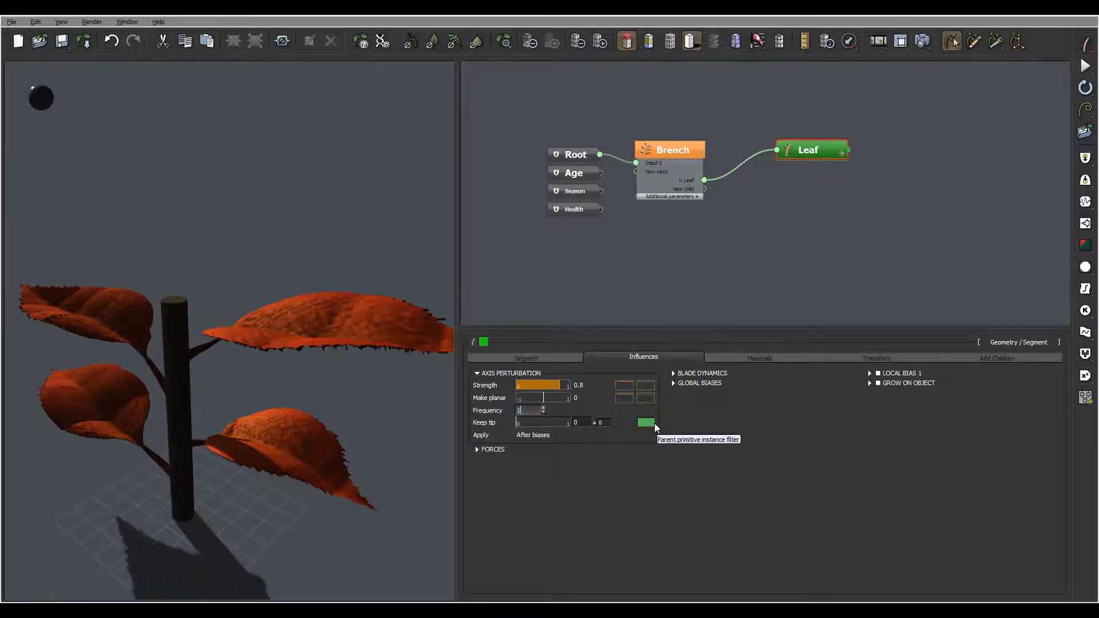
{"action": "left_click", "coordinate": [735, 482]}
{"action": "left_click_drag", "start_coordinate": [198, 321], "coordinate": [314, 331]}
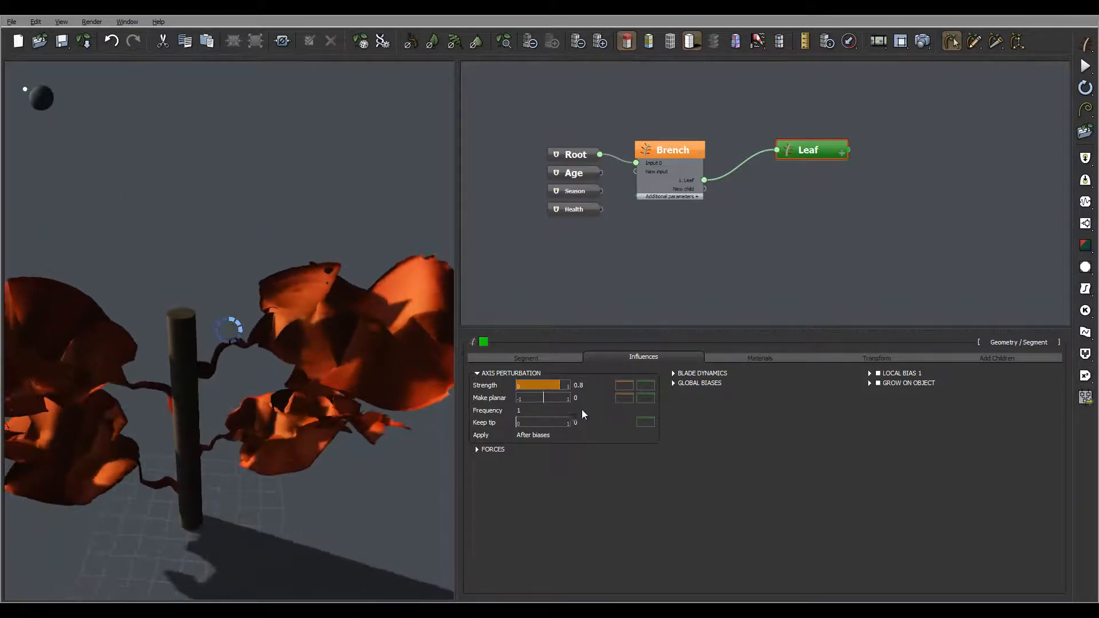
Step: Set the axis perturbation frequency back to 0.2 and its strength to 0.4
{"action": "left_click", "coordinate": [538, 410]}
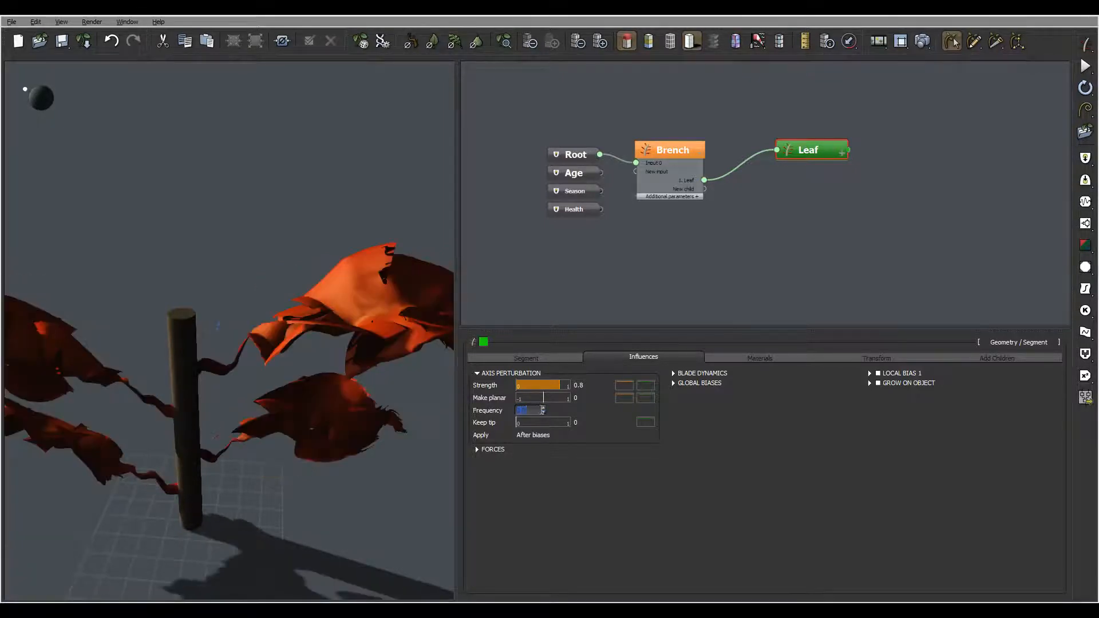
{"action": "type", "text": "0.2"}
{"action": "key", "text": "Return"}
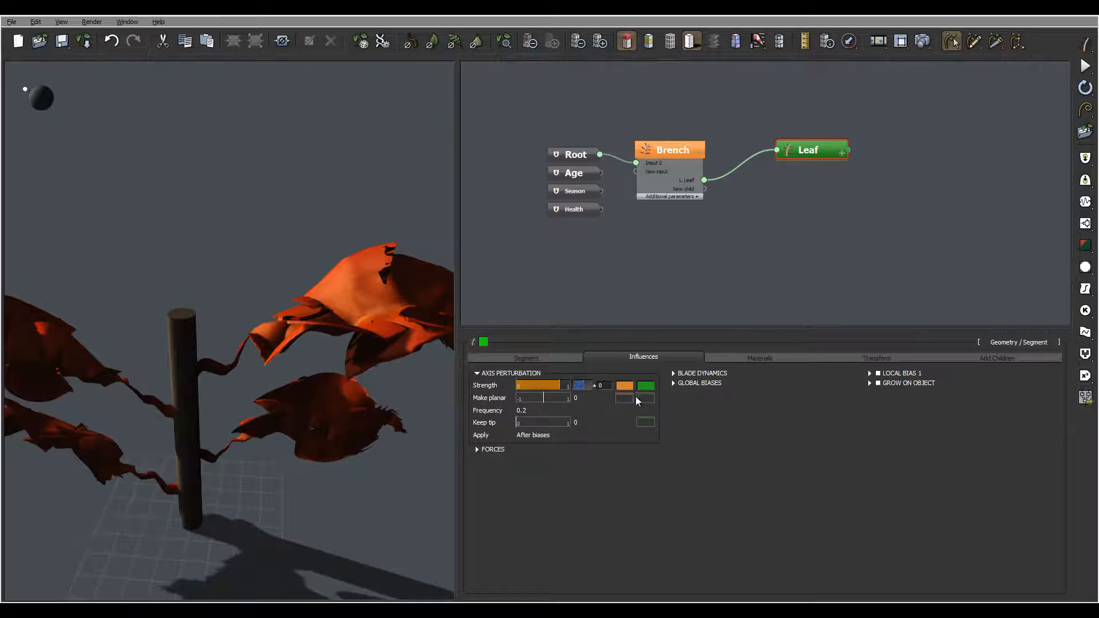
{"action": "type", "text": "0.4"}
{"action": "key", "text": "Return"}
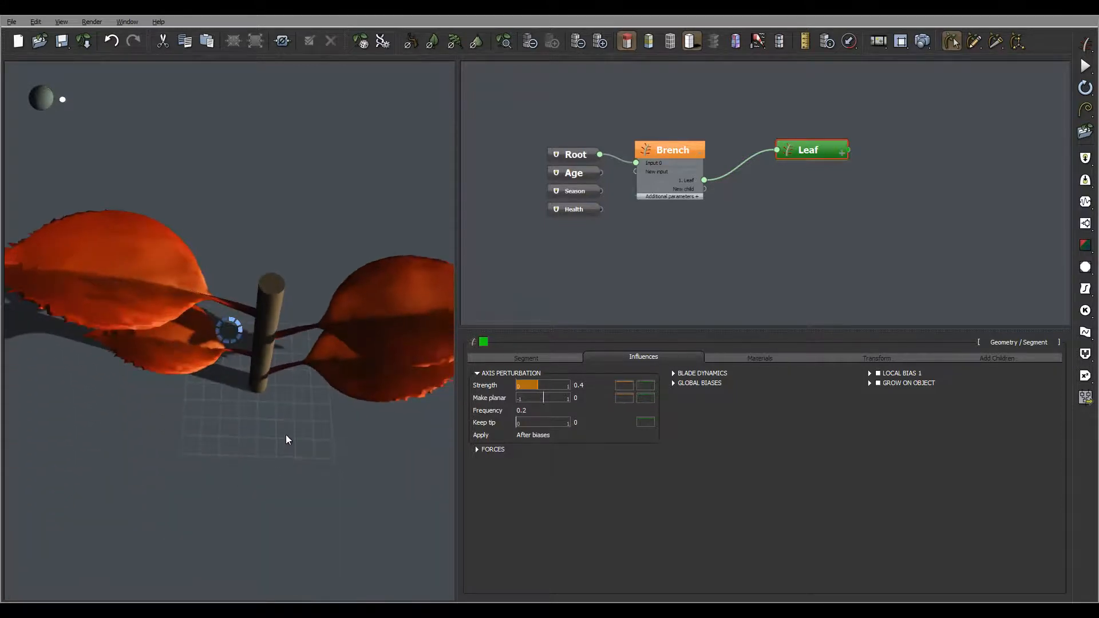
Step: Try a make planar value of -1 for the leaf's axis perturbation and inspect the leaves
{"action": "left_click_drag", "start_coordinate": [129, 359], "coordinate": [119, 408]}
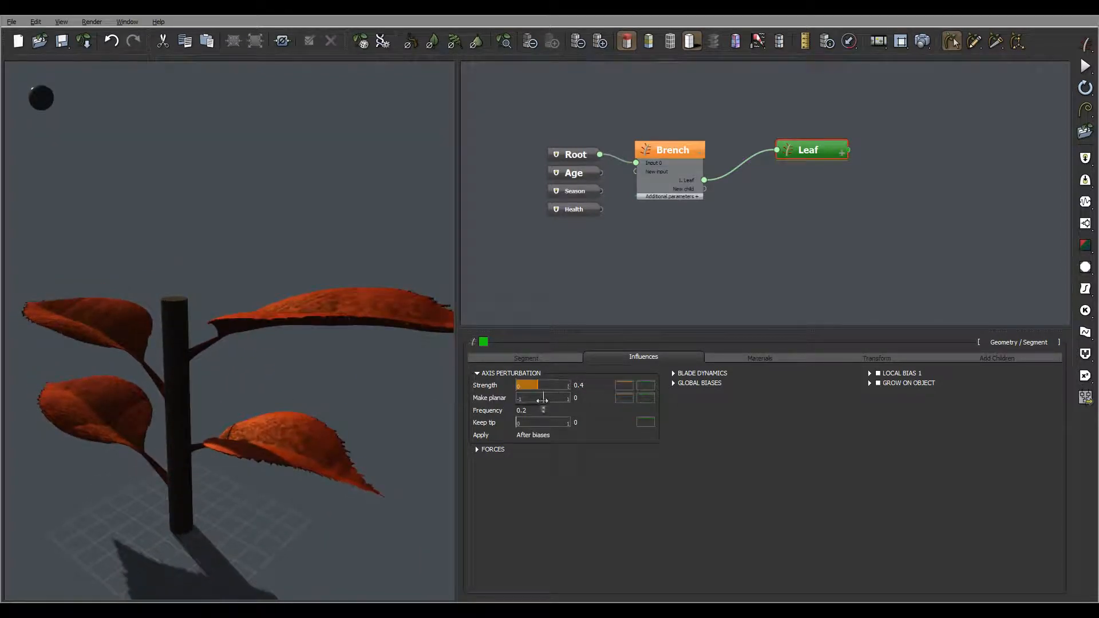
{"action": "left_click_drag", "start_coordinate": [543, 398], "coordinate": [457, 395]}
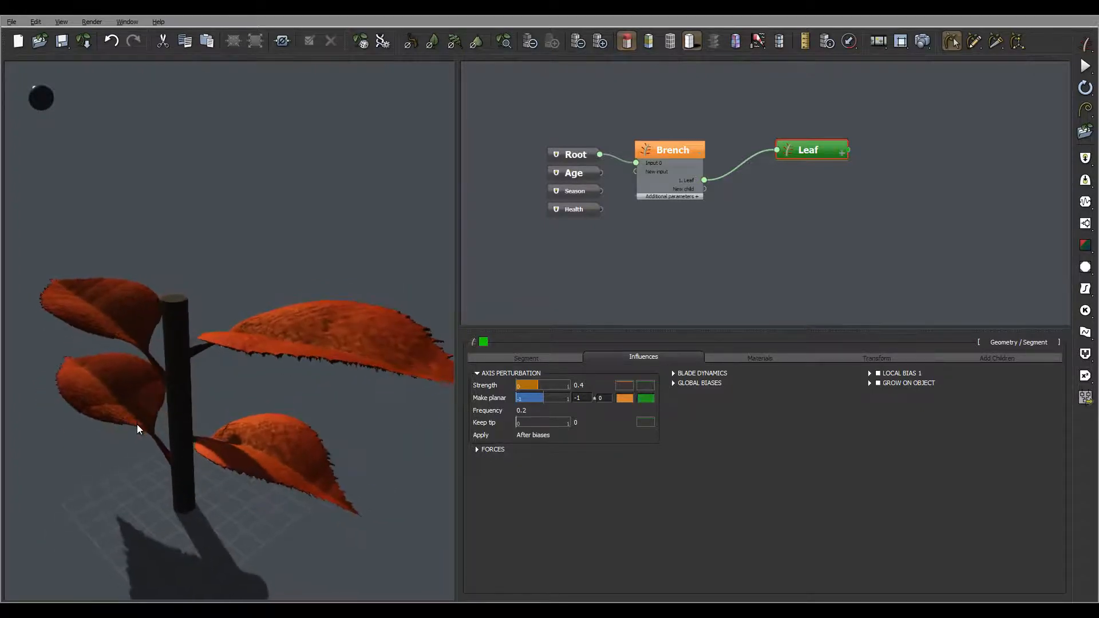
{"action": "left_click_drag", "start_coordinate": [140, 441], "coordinate": [150, 396]}
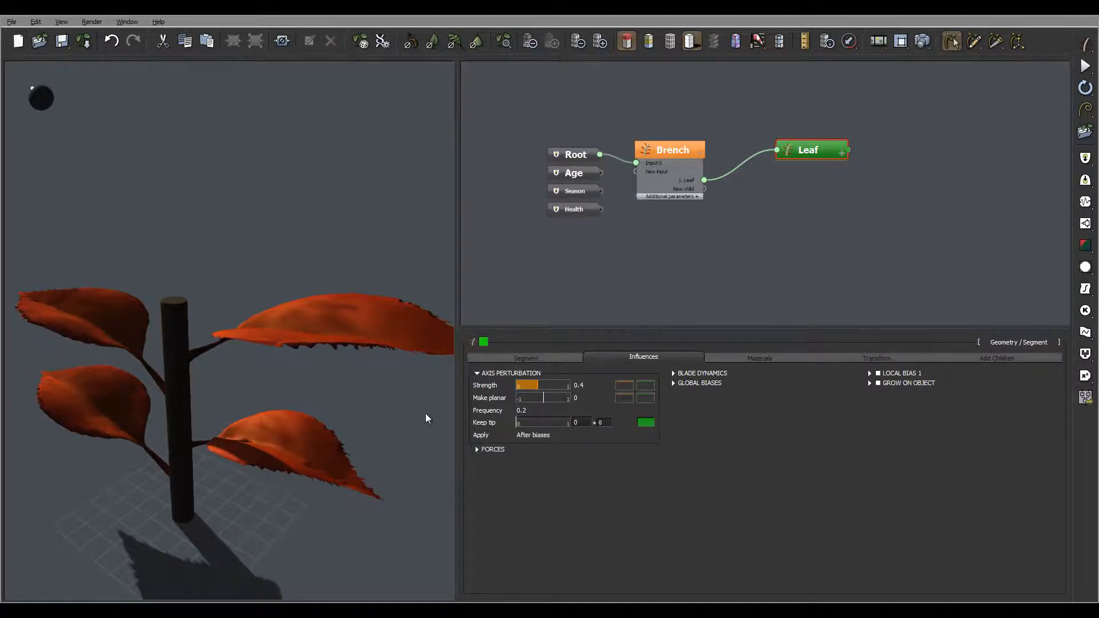
Step: Enable the first local bias on the leaf and set its type to Curl
{"action": "right_click_drag", "start_coordinate": [221, 389], "coordinate": [332, 348]}
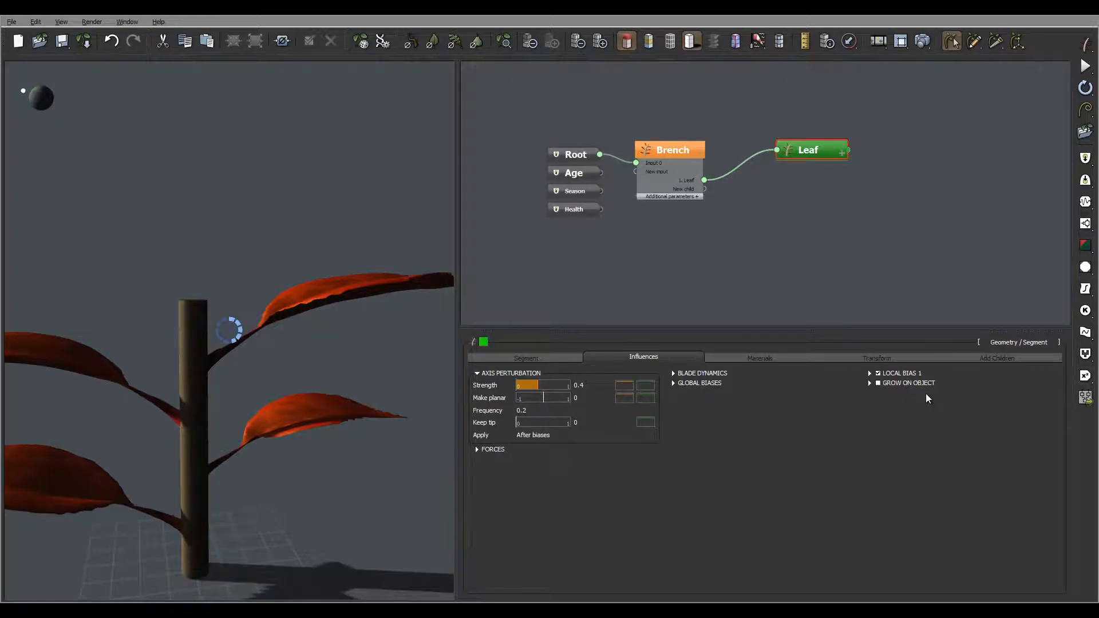
{"action": "left_click", "coordinate": [903, 375]}
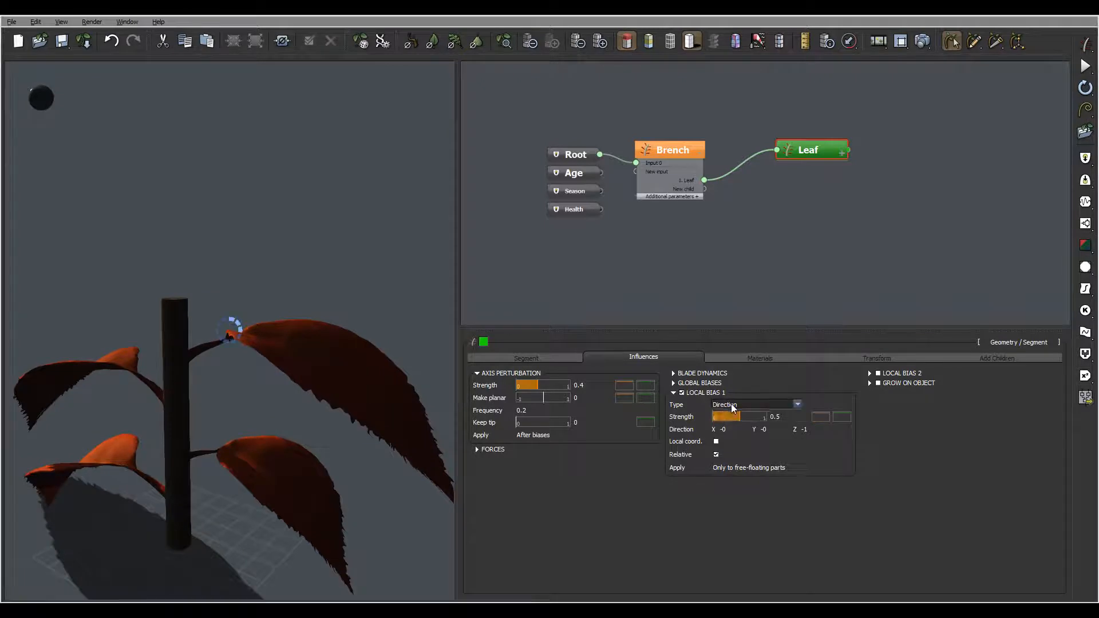
{"action": "left_click", "coordinate": [732, 405]}
{"action": "left_click", "coordinate": [754, 456]}
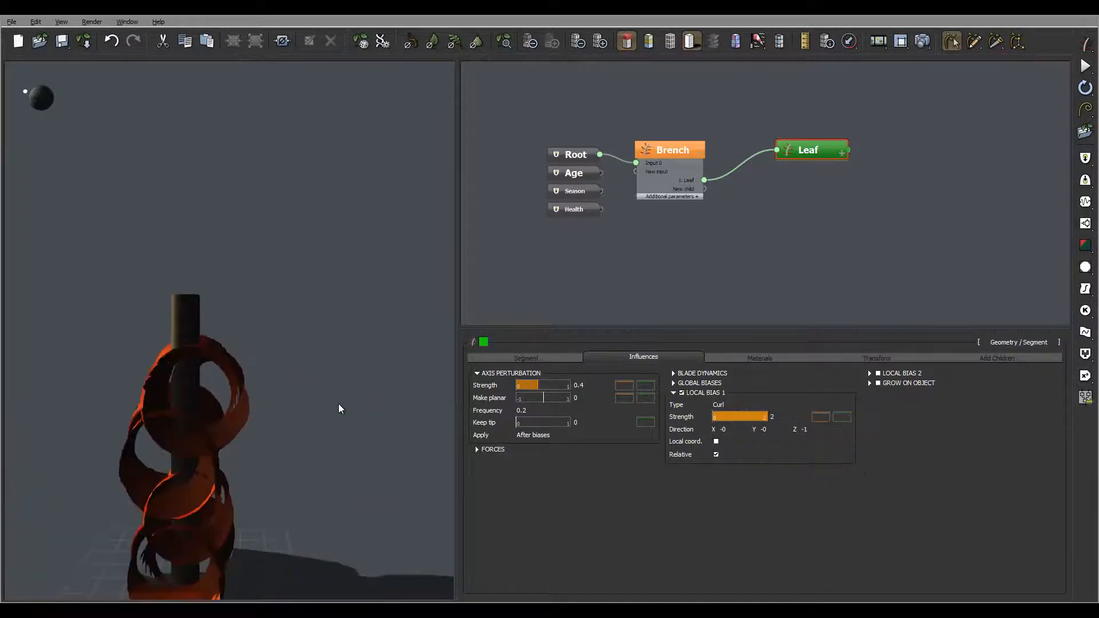
Step: Set the strength of the leaf's curl bias to 4
{"action": "double_click", "coordinate": [777, 415]}
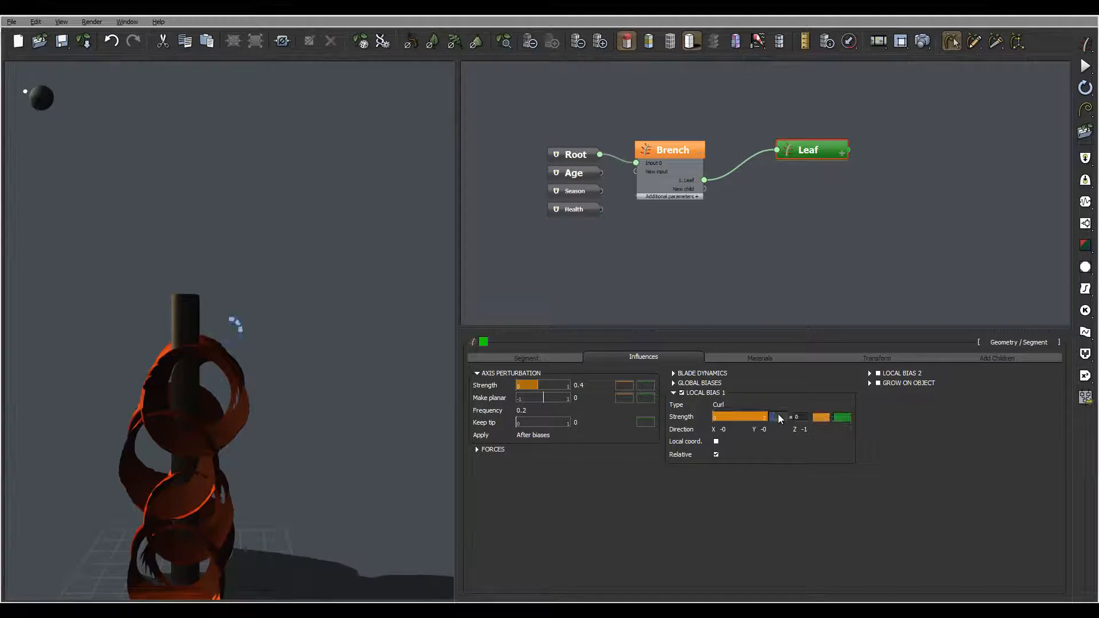
{"action": "type", "text": "4"}
{"action": "key", "text": "Return"}
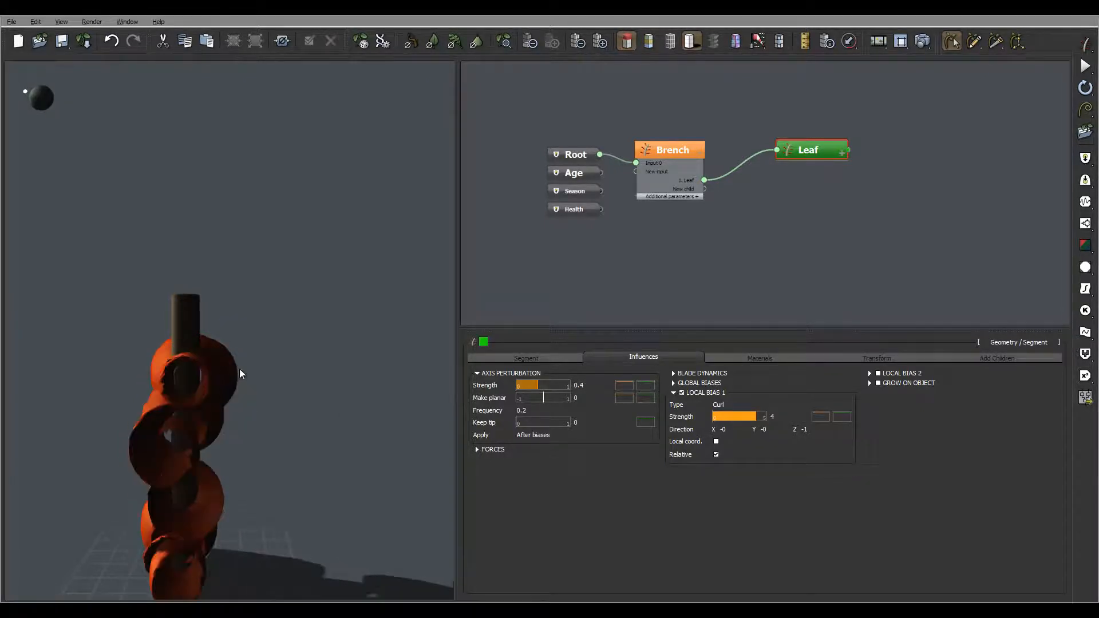
Step: Lower the start keypoint of the curl strength profile to about Y 0 and inspect the leaves
{"action": "right_click_drag", "start_coordinate": [293, 364], "coordinate": [339, 380]}
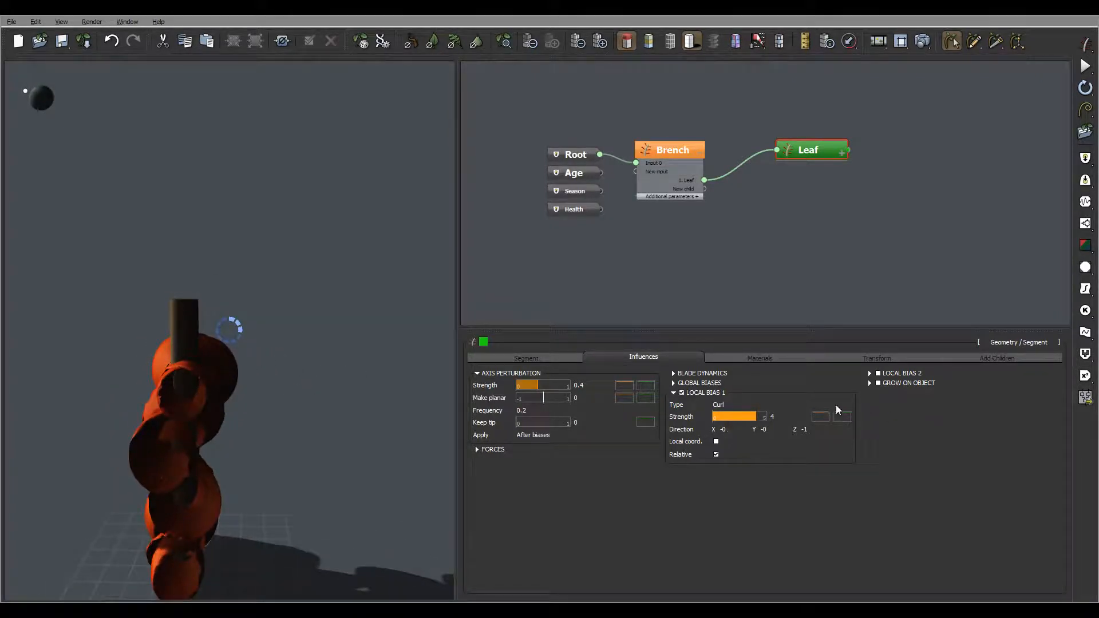
{"action": "left_click", "coordinate": [823, 417]}
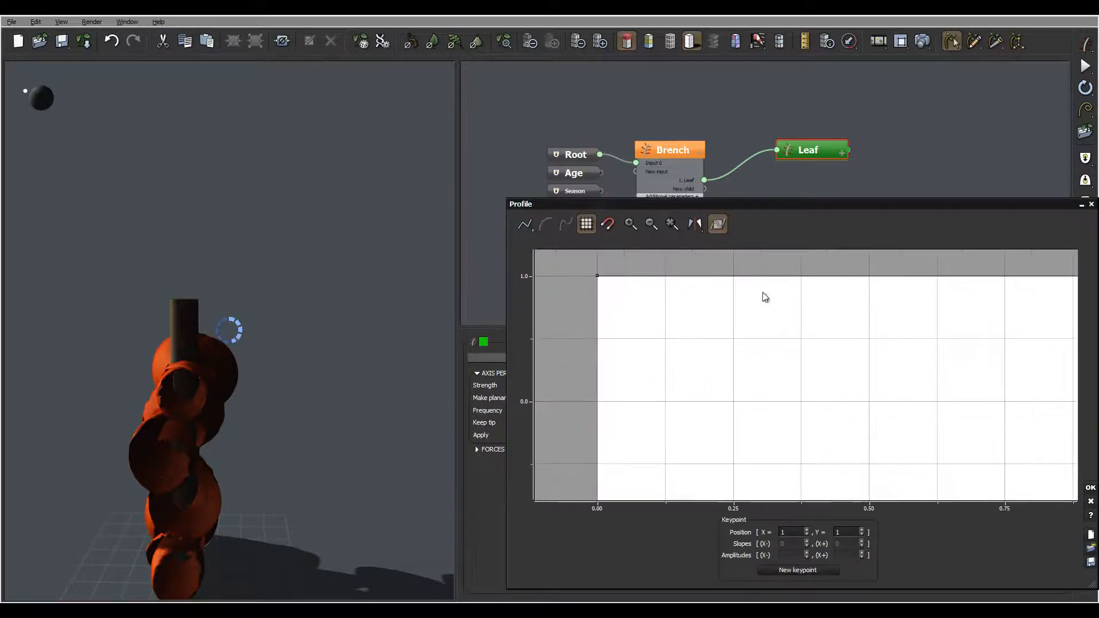
{"action": "left_click_drag", "start_coordinate": [598, 276], "coordinate": [578, 403]}
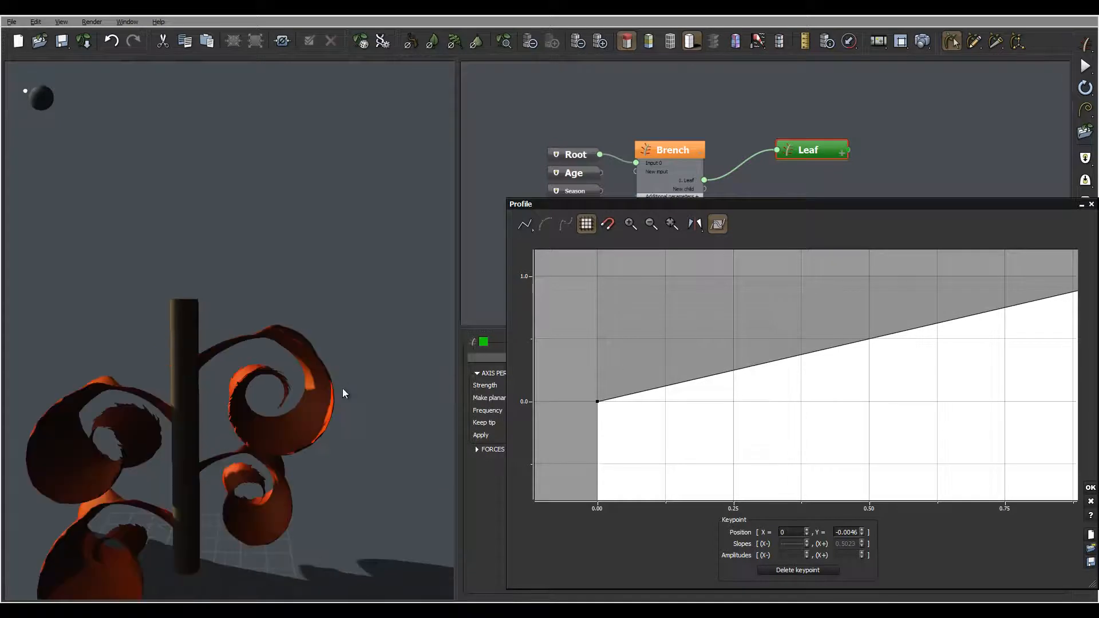
{"action": "right_click_drag", "start_coordinate": [371, 356], "coordinate": [312, 306]}
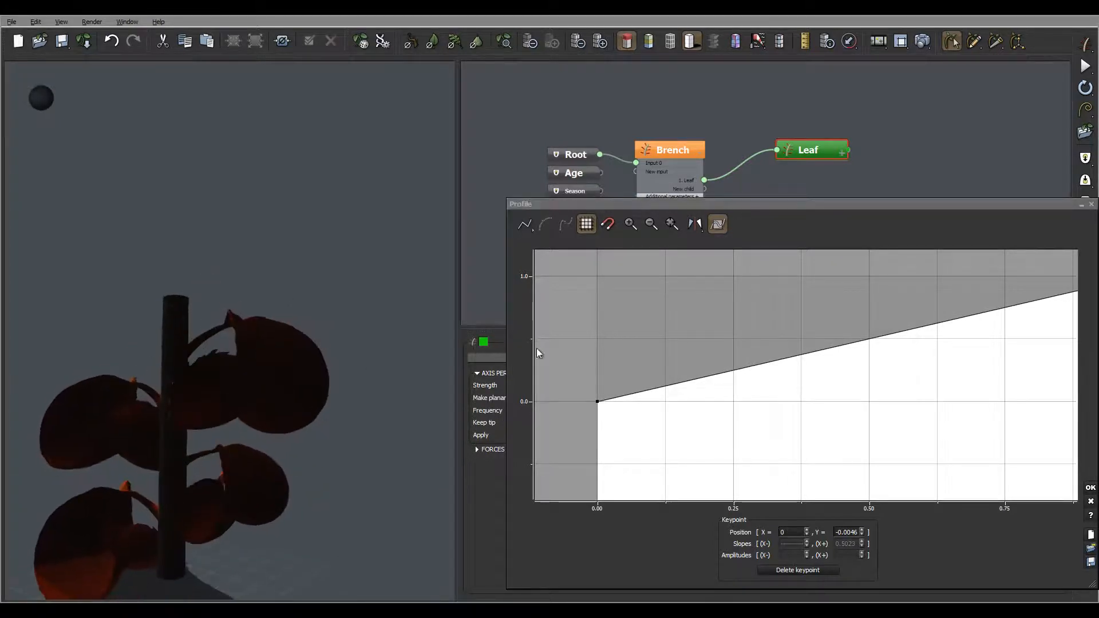
Step: Add a keypoint to the curl strength profile at about X 0.60, Y 0.11 and inspect the leaves
{"action": "mouse_move", "coordinate": [861, 372]}
{"action": "left_mouse_down"}
{"action": "mouse_move", "coordinate": [771, 382]}
{"action": "mouse_move", "coordinate": [841, 366]}
{"action": "left_mouse_up"}
{"action": "left_click", "coordinate": [825, 329]}
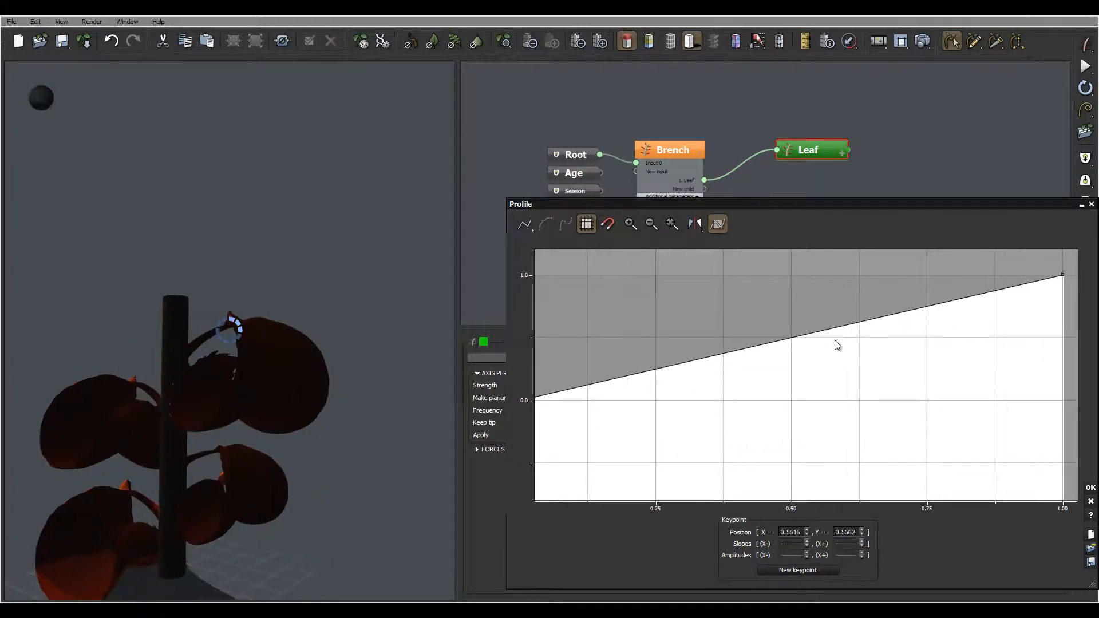
{"action": "left_click_drag", "start_coordinate": [847, 371], "coordinate": [847, 386]}
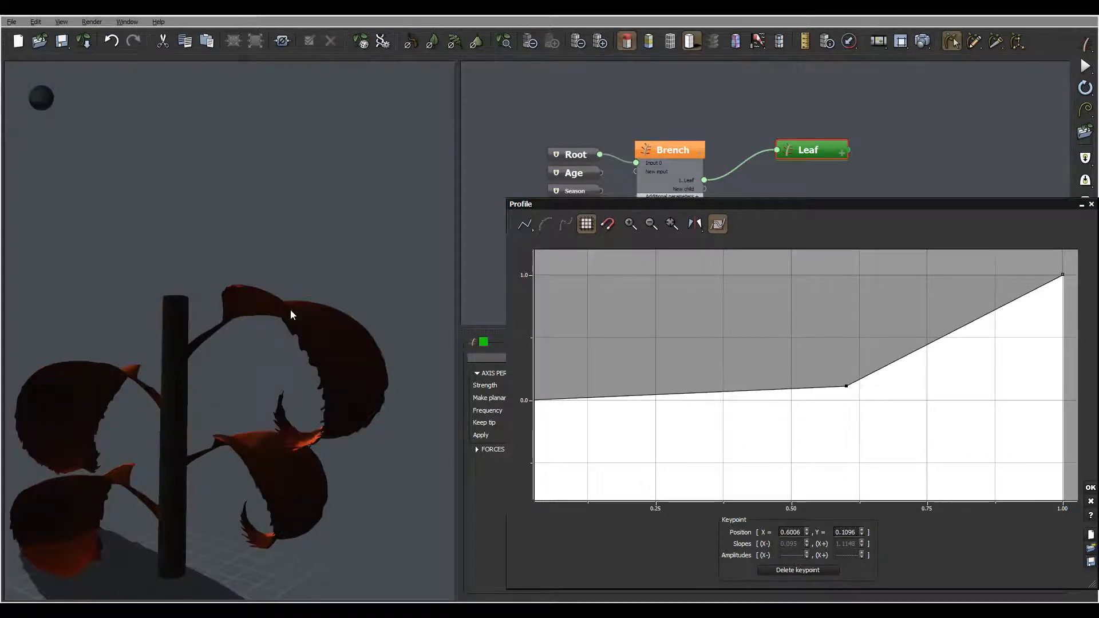
{"action": "left_click_drag", "start_coordinate": [272, 335], "coordinate": [333, 400]}
{"action": "mouse_move", "coordinate": [876, 383]}
{"action": "left_mouse_down"}
{"action": "mouse_move", "coordinate": [871, 343]}
{"action": "mouse_move", "coordinate": [904, 349]}
{"action": "left_mouse_up"}
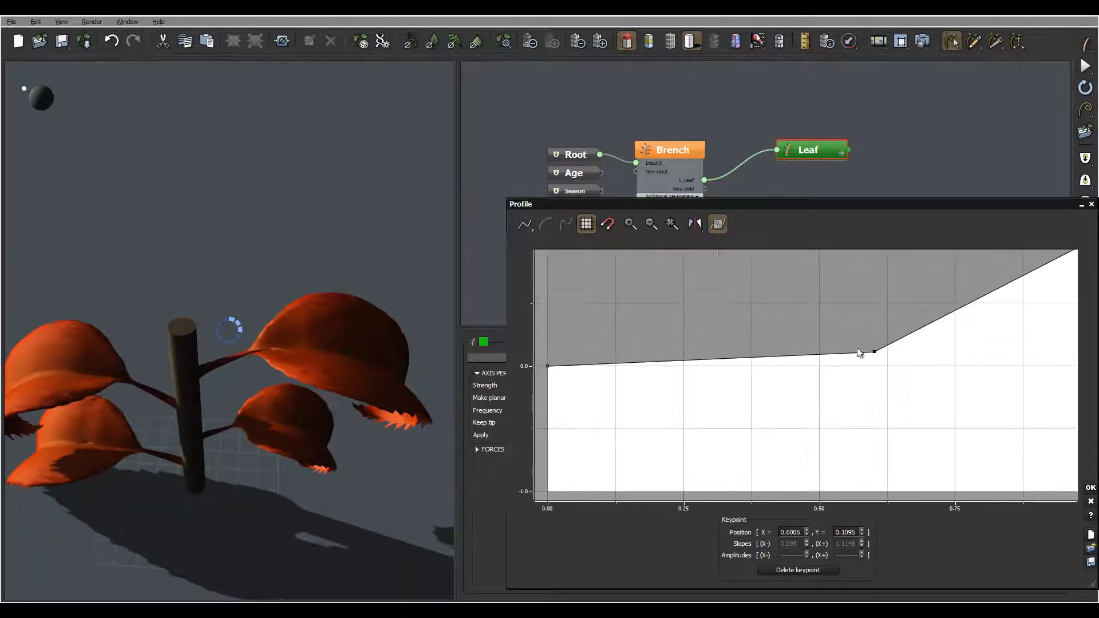
Step: Try start keypoint values of about Y -0.42 and -0.08 on the curl strength profile and inspect the leaves
{"action": "left_click_drag", "start_coordinate": [548, 369], "coordinate": [548, 419]}
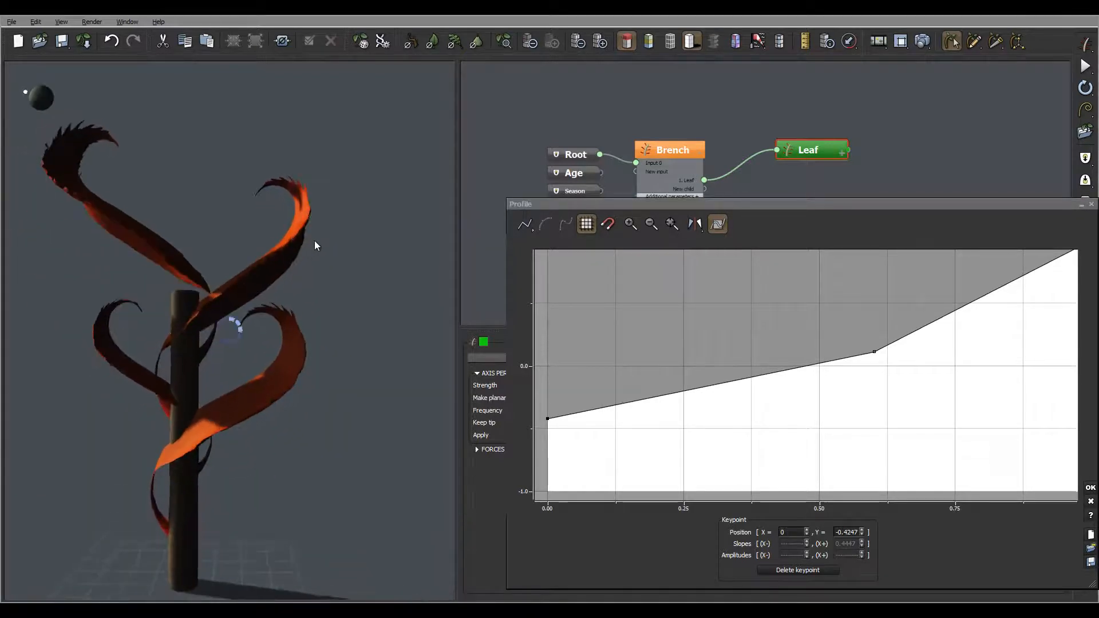
{"action": "left_click_drag", "start_coordinate": [681, 445], "coordinate": [707, 449]}
{"action": "left_click_drag", "start_coordinate": [576, 425], "coordinate": [575, 381]}
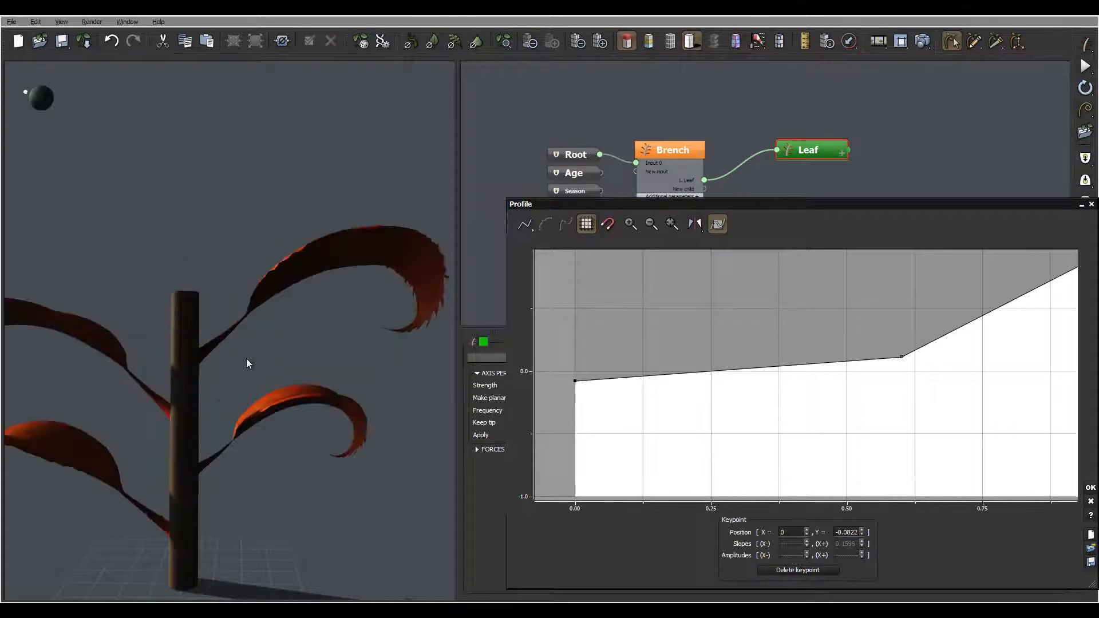
{"action": "right_click_drag", "start_coordinate": [305, 356], "coordinate": [258, 392]}
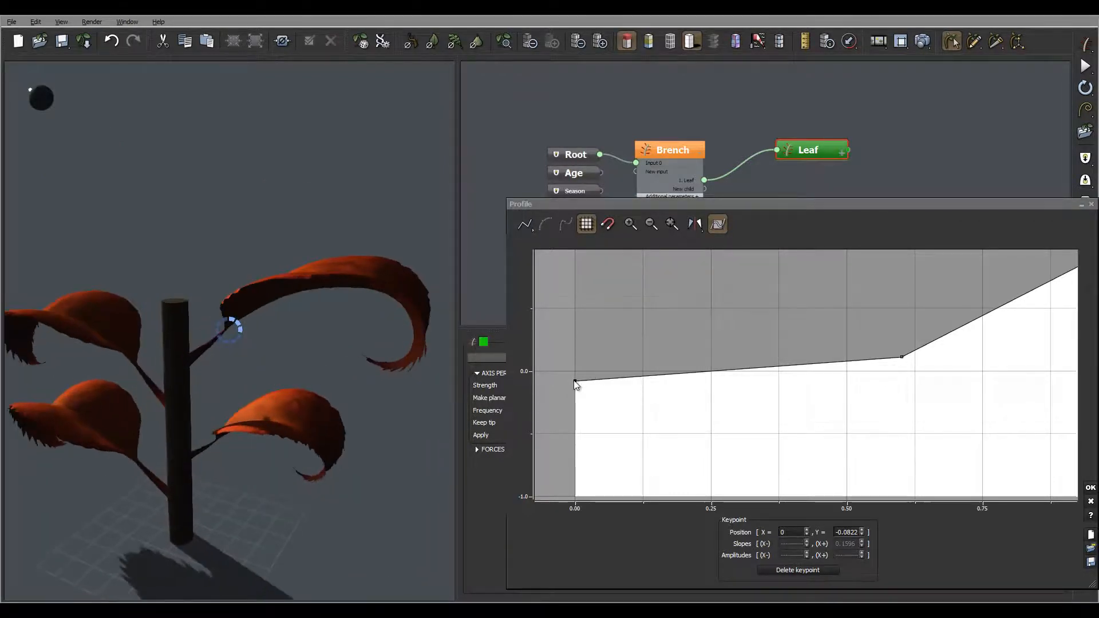
Step: Put the curl profile's start keypoint at about Y 0.01 and its middle keypoint at about X 0.49, Y 0.07, accepting the profile
{"action": "left_click_drag", "start_coordinate": [575, 381], "coordinate": [574, 369]}
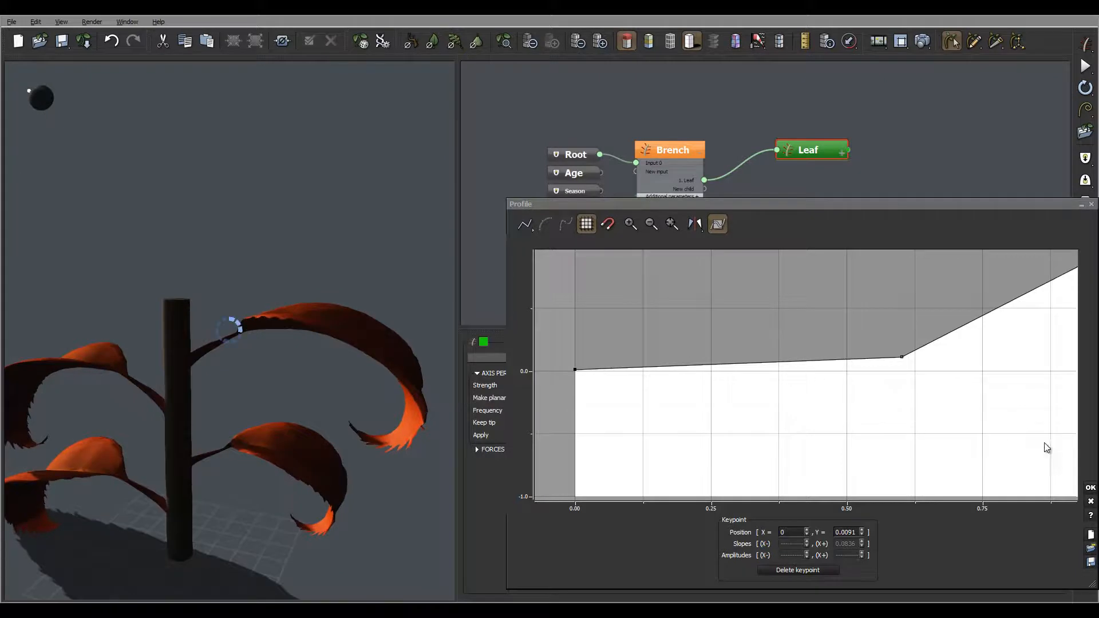
{"action": "middle_click_drag", "start_coordinate": [921, 357], "coordinate": [825, 389]}
{"action": "left_click_drag", "start_coordinate": [804, 389], "coordinate": [745, 395]}
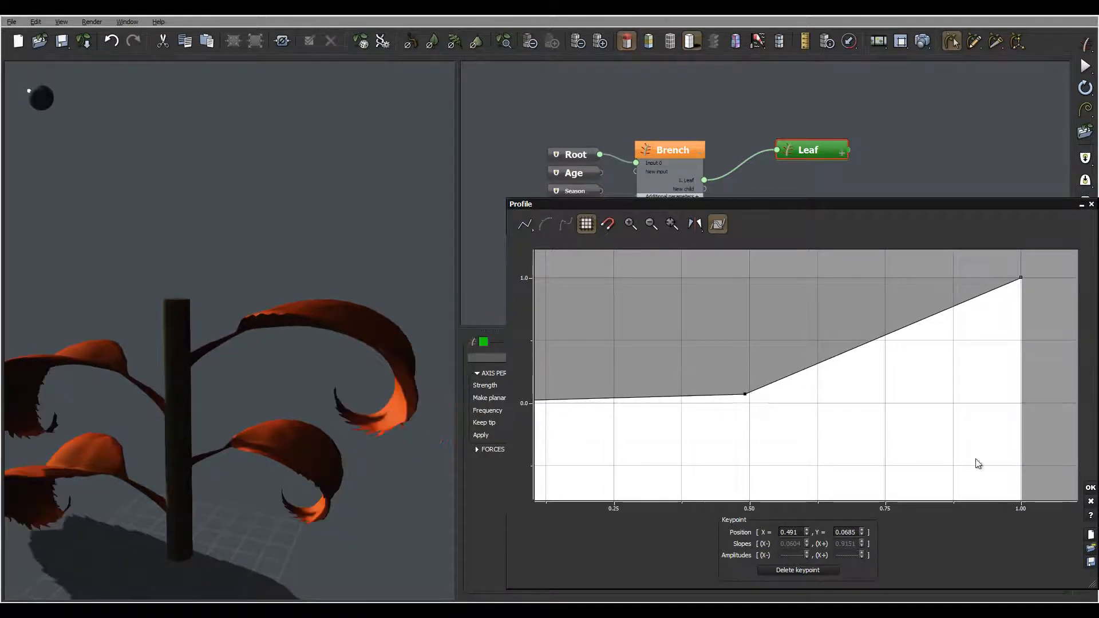
{"action": "left_click", "coordinate": [1090, 488]}
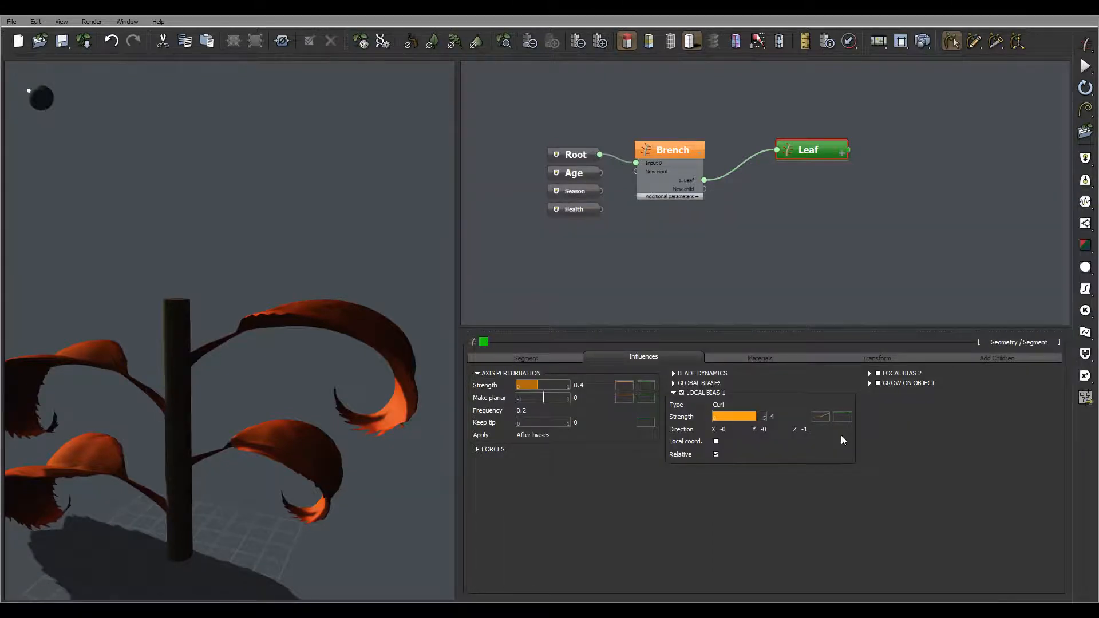
Step: Try a random variation of 2 on the leaf's curl bias strength and inspect the leaves
{"action": "left_click", "coordinate": [774, 417]}
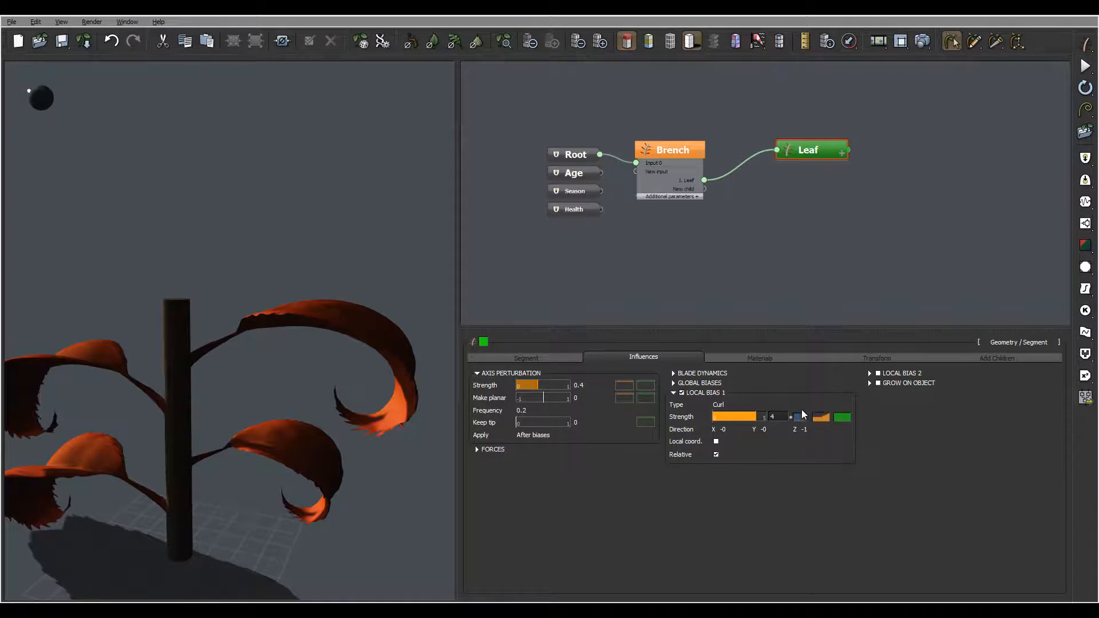
{"action": "left_click", "coordinate": [803, 417]}
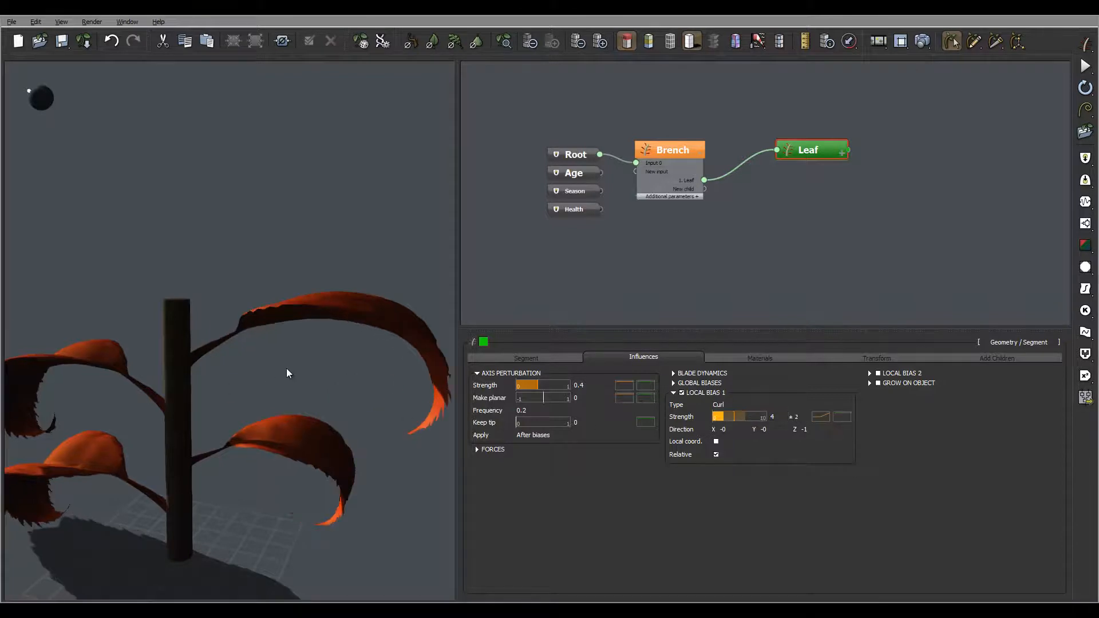
{"action": "right_click_drag", "start_coordinate": [287, 369], "coordinate": [411, 397]}
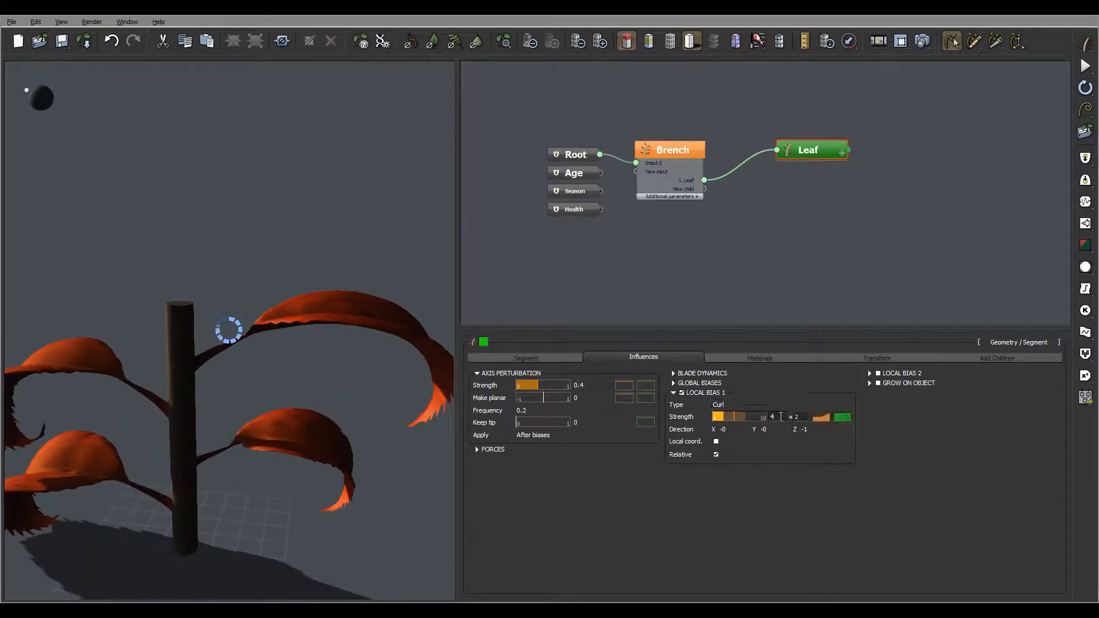
Step: Set the leaf's curl bias strength to 3 with a variation of 3 and inspect the leaves from several sides
{"action": "left_click", "coordinate": [782, 417]}
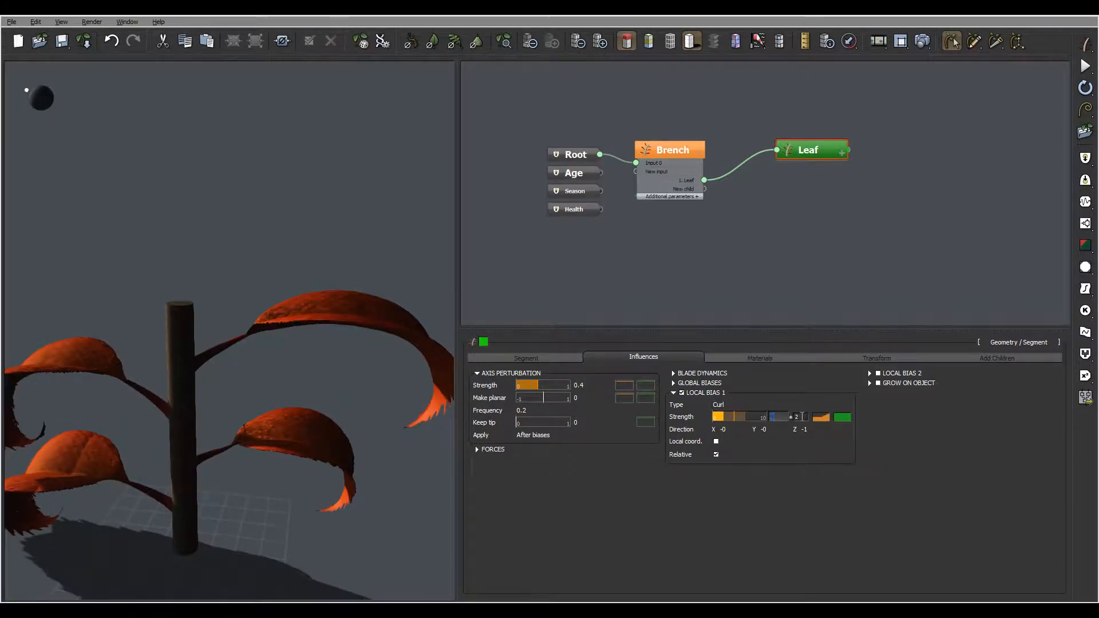
{"action": "type", "text": "3"}
{"action": "key", "text": "Tab"}
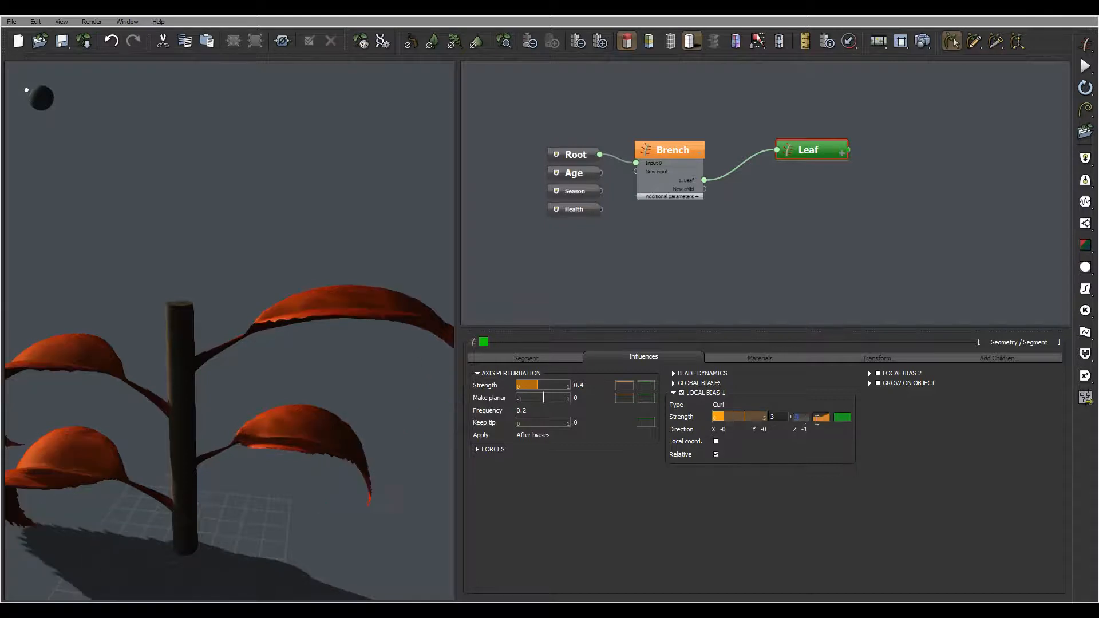
{"action": "left_click", "coordinate": [863, 449]}
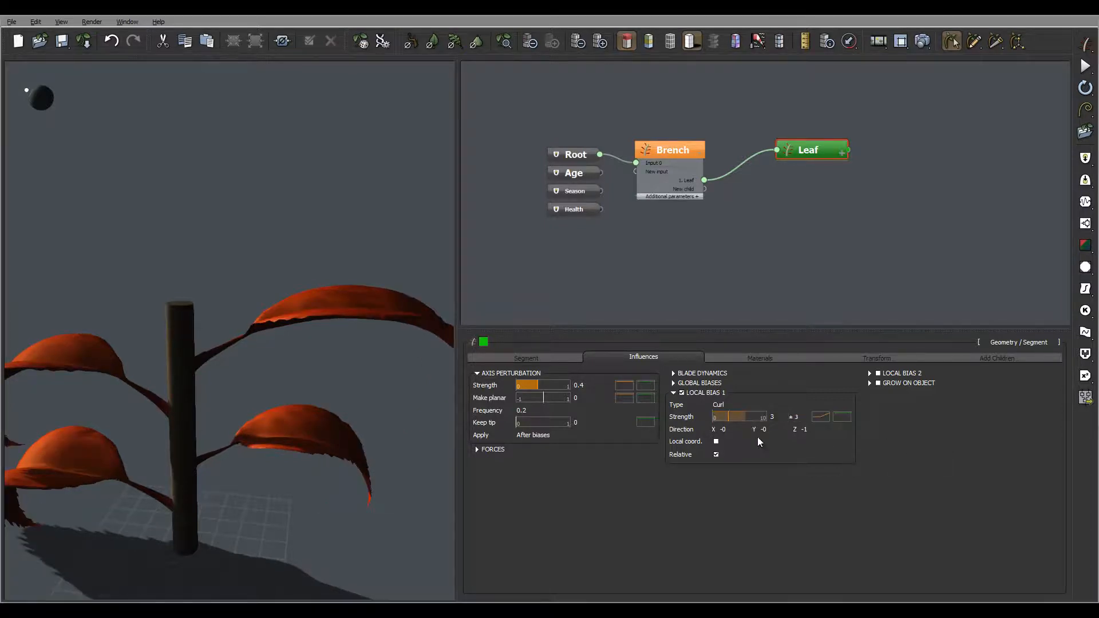
{"action": "right_click_drag", "start_coordinate": [291, 362], "coordinate": [195, 360]}
{"action": "right_click_drag", "start_coordinate": [270, 369], "coordinate": [123, 363]}
{"action": "right_click_drag", "start_coordinate": [386, 377], "coordinate": [155, 227]}
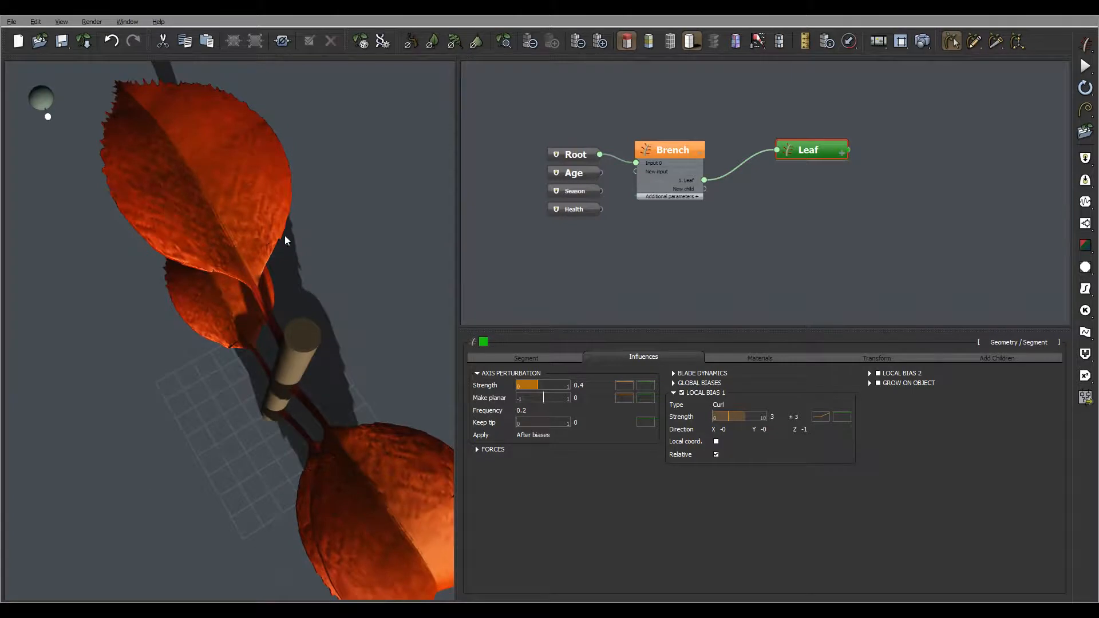
{"action": "right_click_drag", "start_coordinate": [286, 239], "coordinate": [243, 321]}
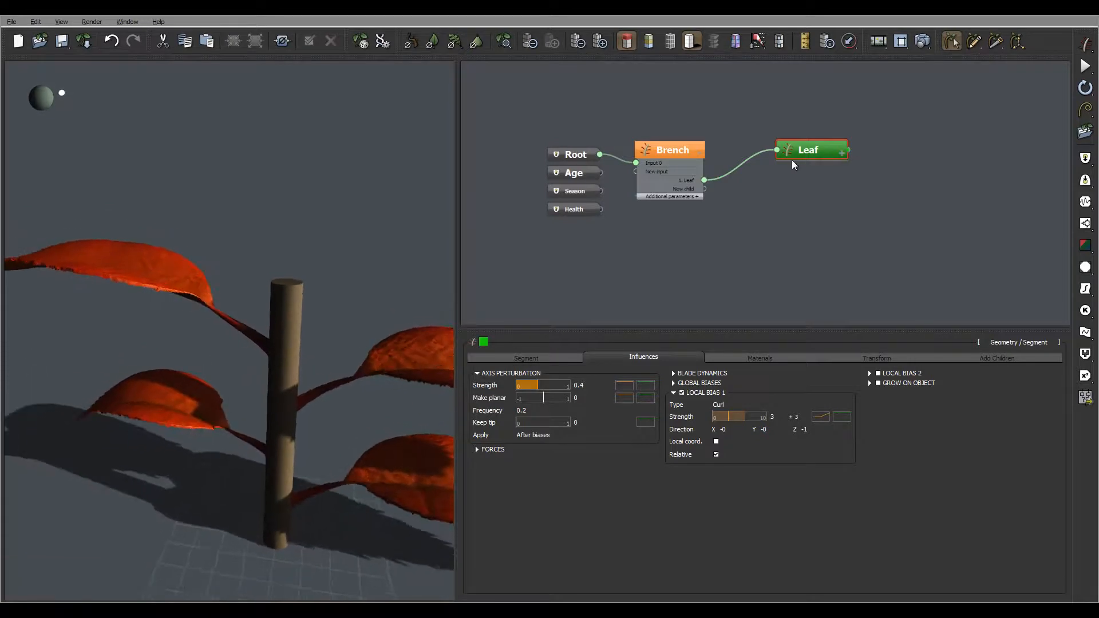
Step: Set the leaf's blade displacement amount to 0.1 and inspect the leaf surfaces
{"action": "left_click", "coordinate": [553, 358]}
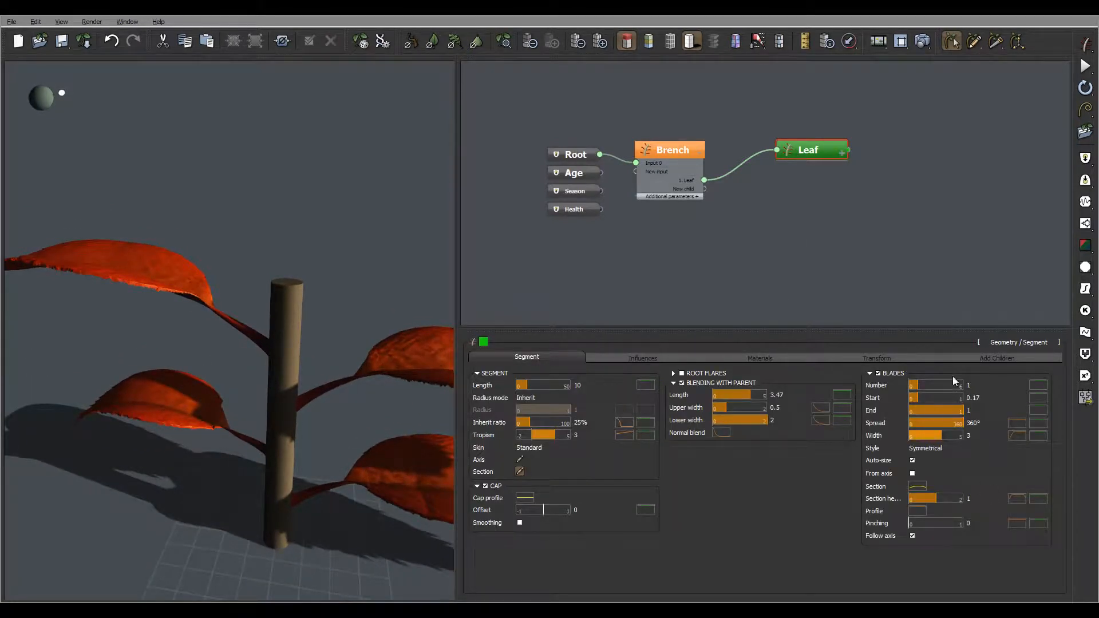
{"action": "left_click", "coordinate": [761, 359]}
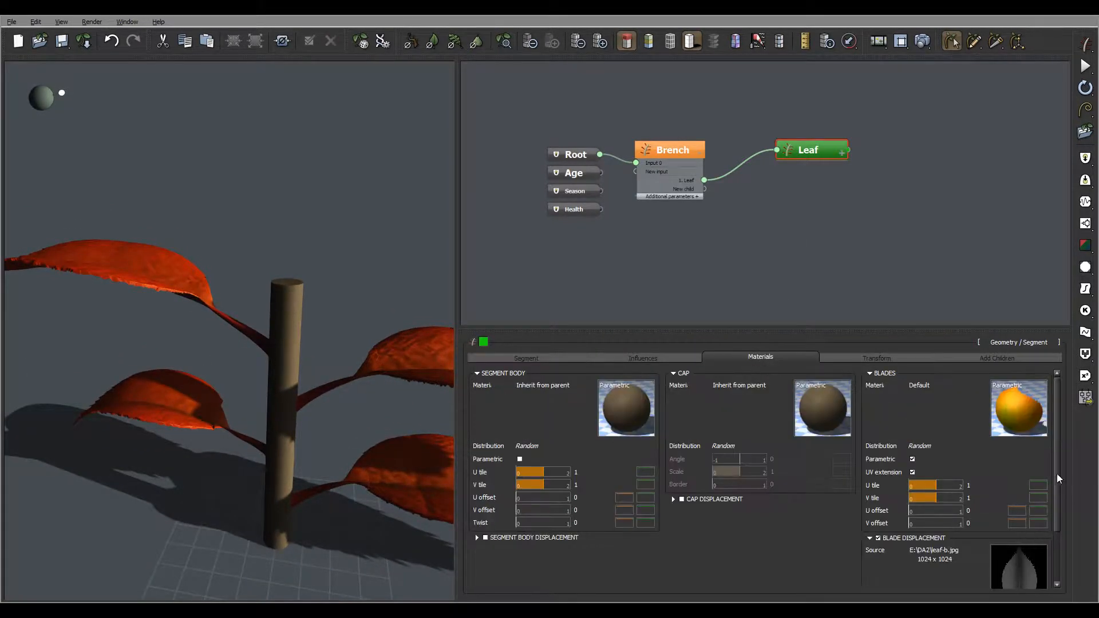
{"action": "left_click_drag", "start_coordinate": [1057, 474], "coordinate": [1069, 572]}
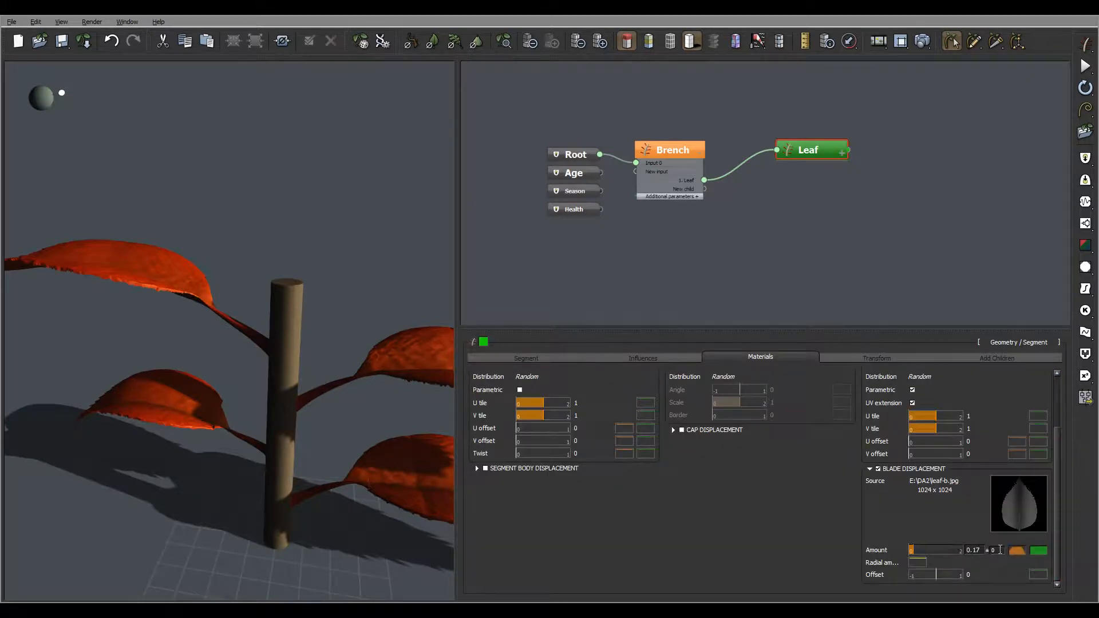
{"action": "double_click", "coordinate": [1001, 550]}
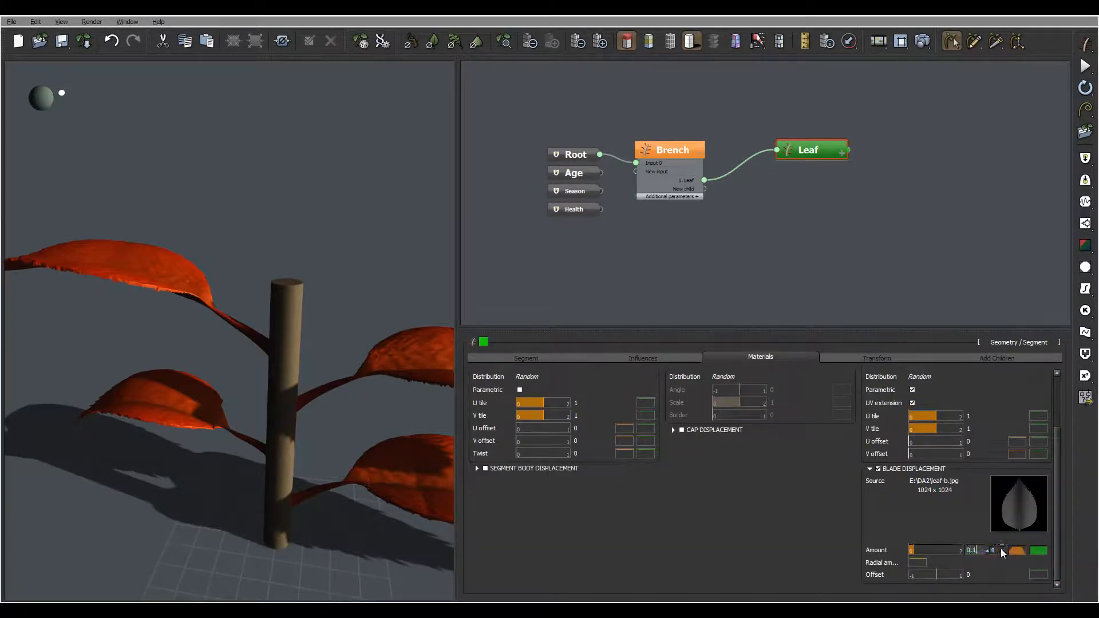
{"action": "key", "text": "Return"}
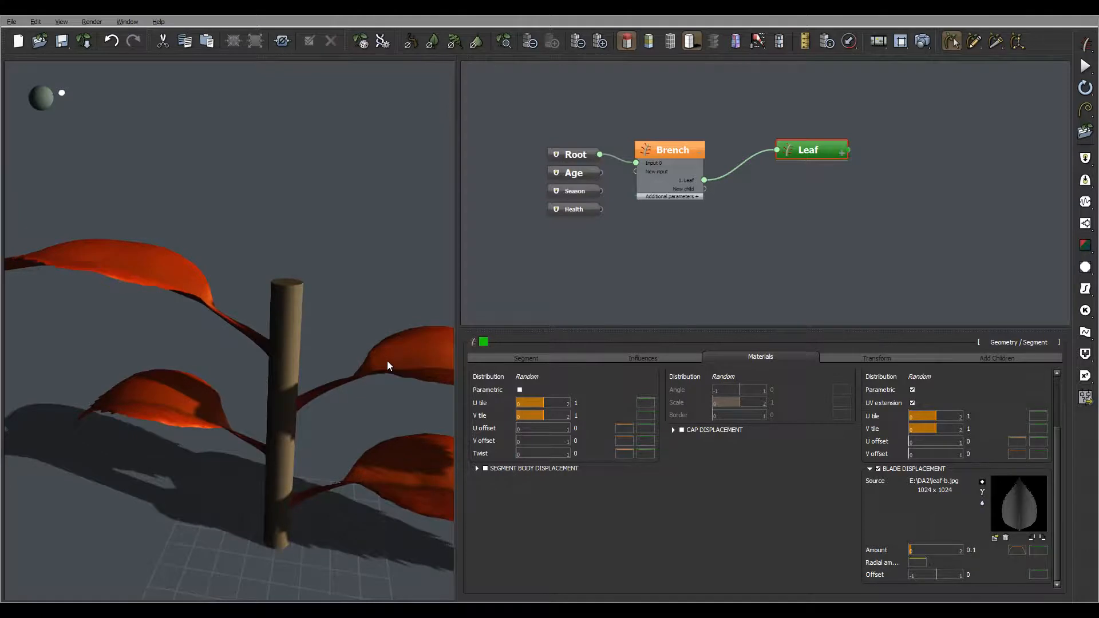
{"action": "right_click_drag", "start_coordinate": [377, 359], "coordinate": [397, 339]}
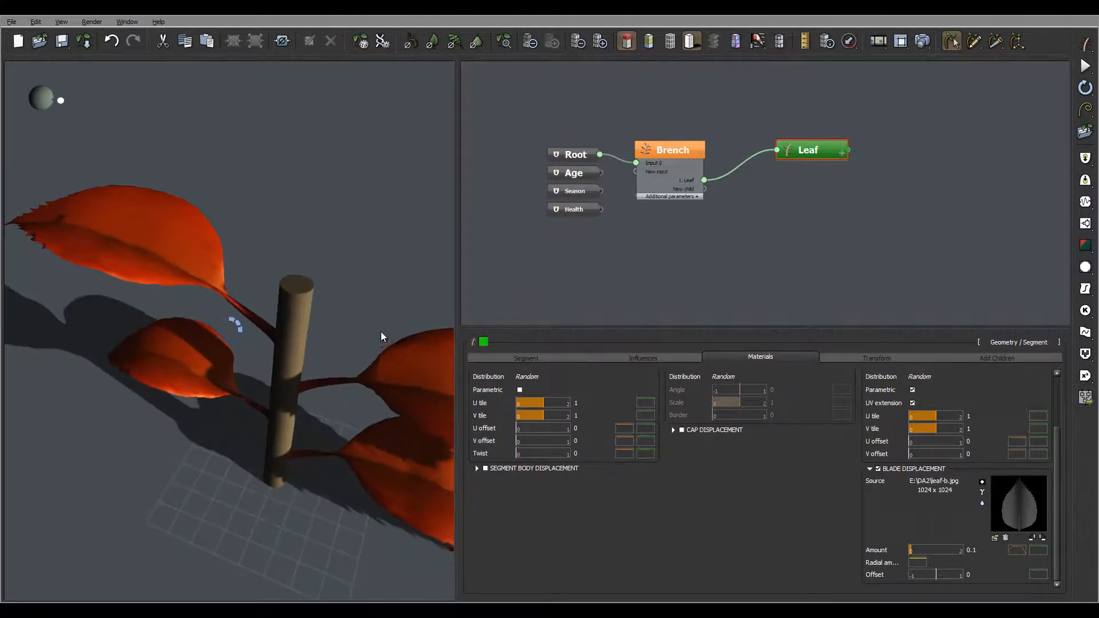
{"action": "right_click_drag", "start_coordinate": [352, 337], "coordinate": [410, 299]}
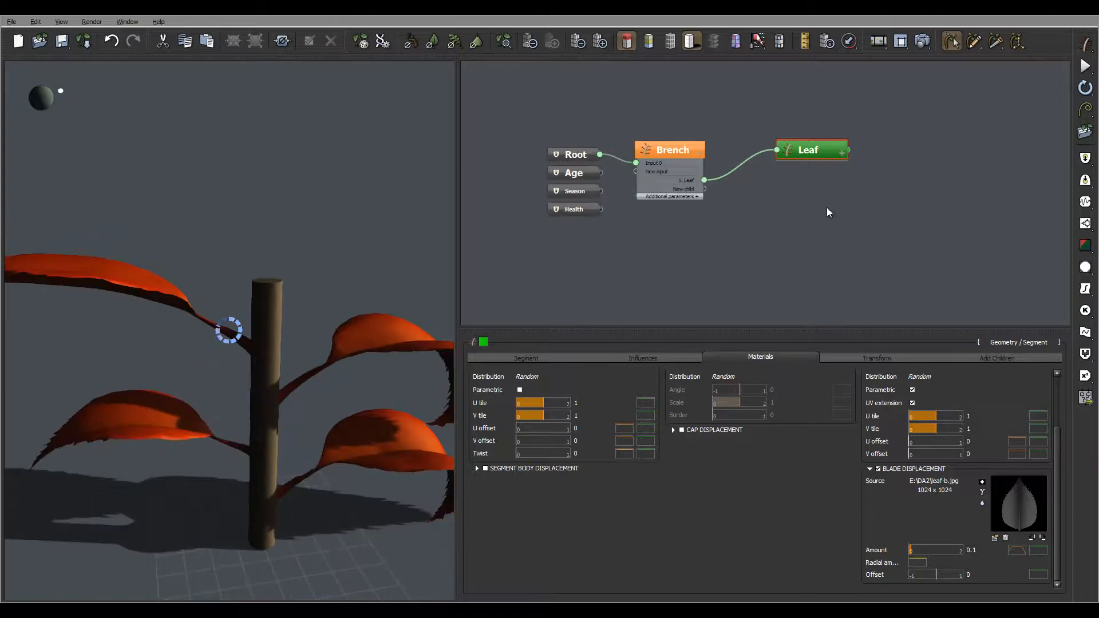
Step: Enable the second local bias on the leaf, set its type to Twist, and inspect the leaves
{"action": "left_click", "coordinate": [656, 358]}
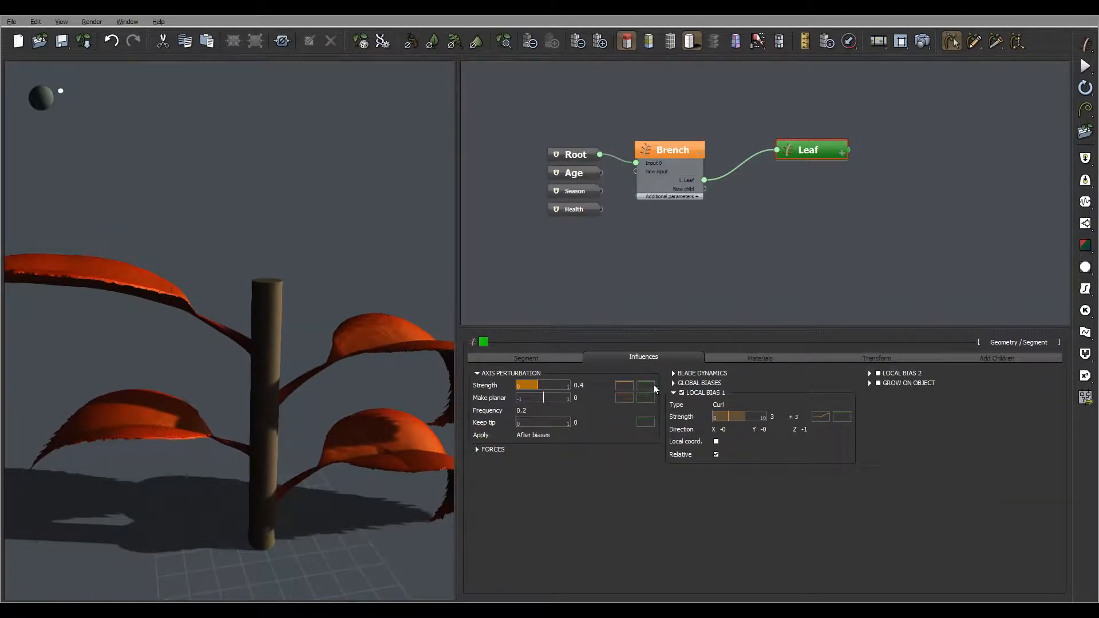
{"action": "right_click_drag", "start_coordinate": [358, 300], "coordinate": [446, 404]}
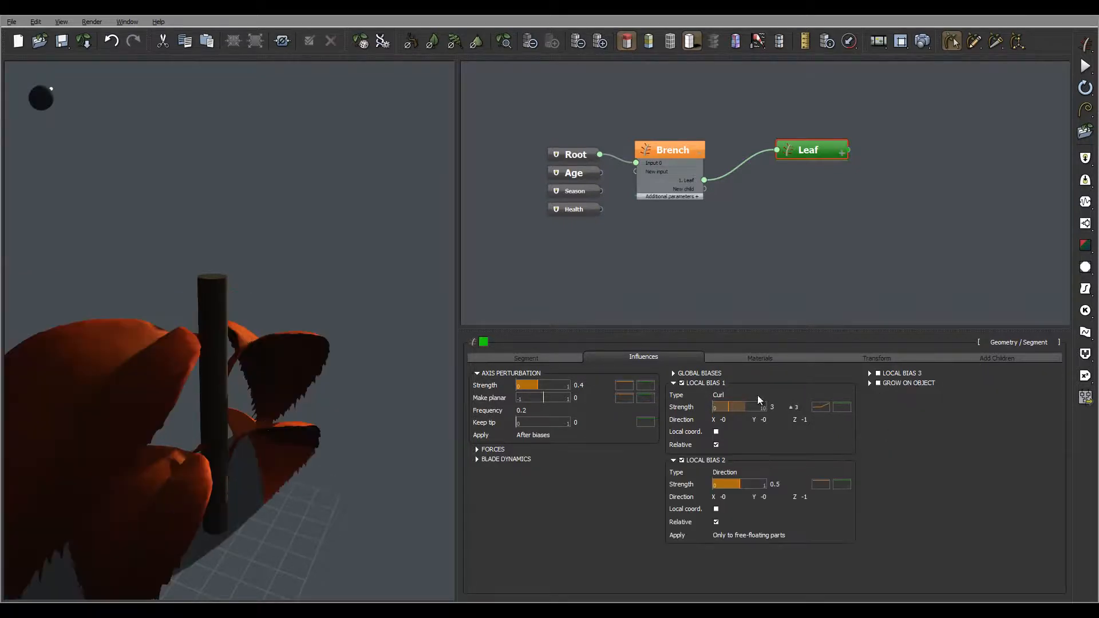
{"action": "left_click", "coordinate": [748, 472]}
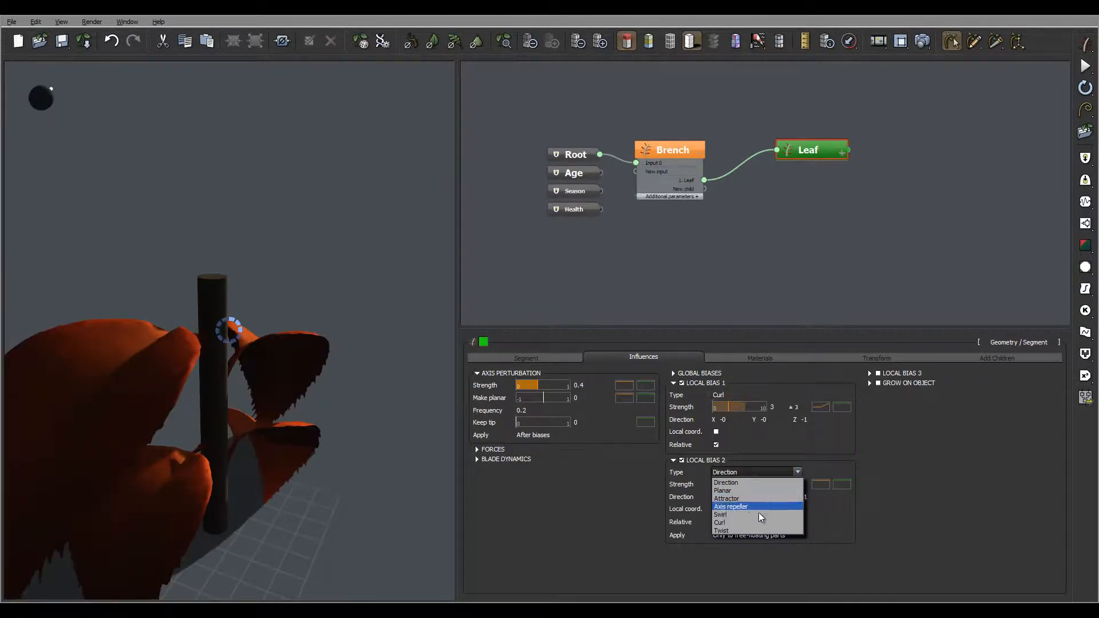
{"action": "left_click", "coordinate": [754, 530]}
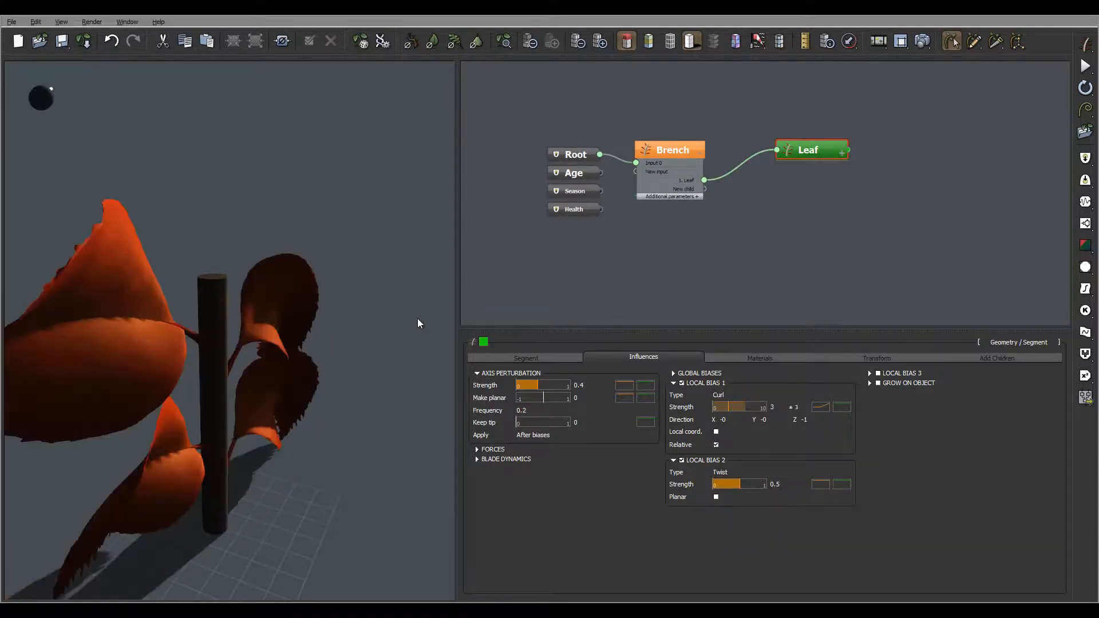
{"action": "left_click_drag", "start_coordinate": [212, 336], "coordinate": [464, 396]}
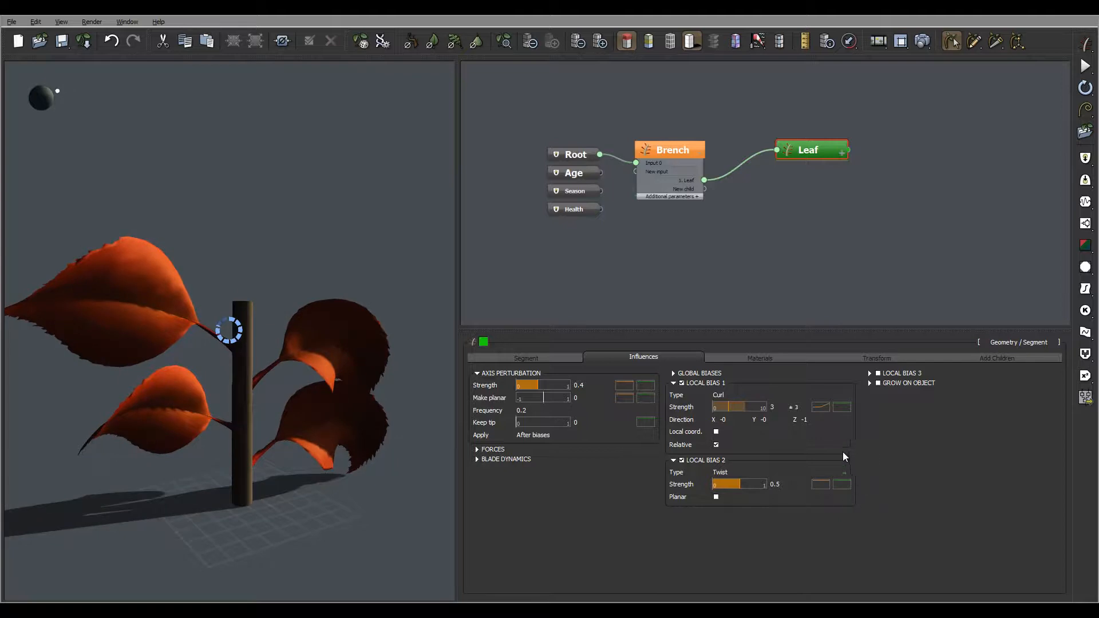
Step: Try the planar option on the leaf's twist bias and compare the leaves with it on and off
{"action": "left_click", "coordinate": [717, 497]}
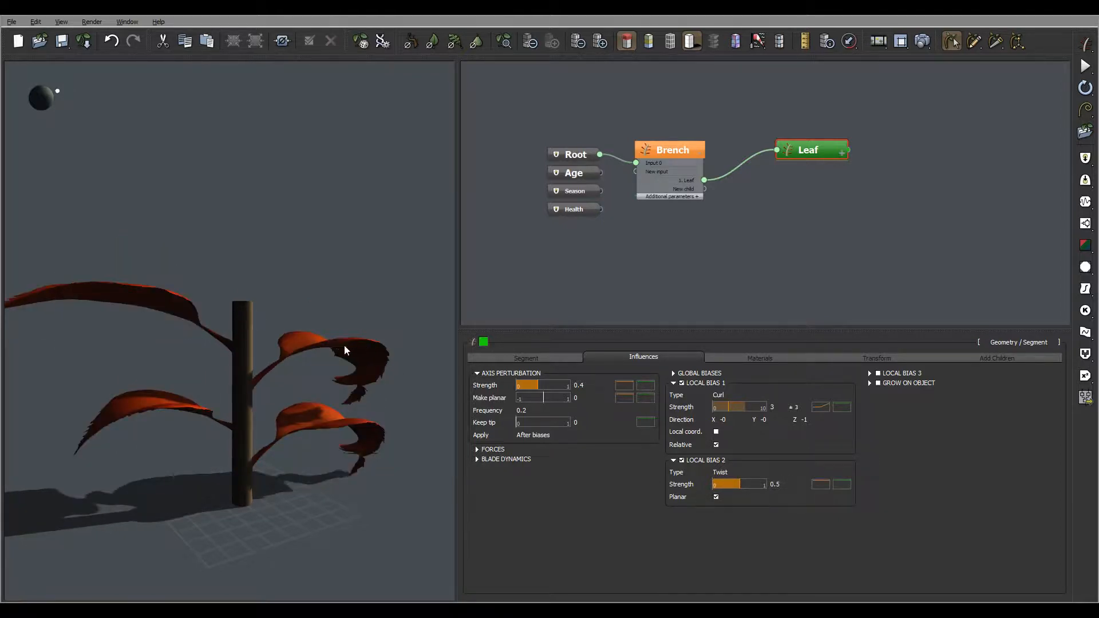
{"action": "right_click_drag", "start_coordinate": [345, 346], "coordinate": [400, 433]}
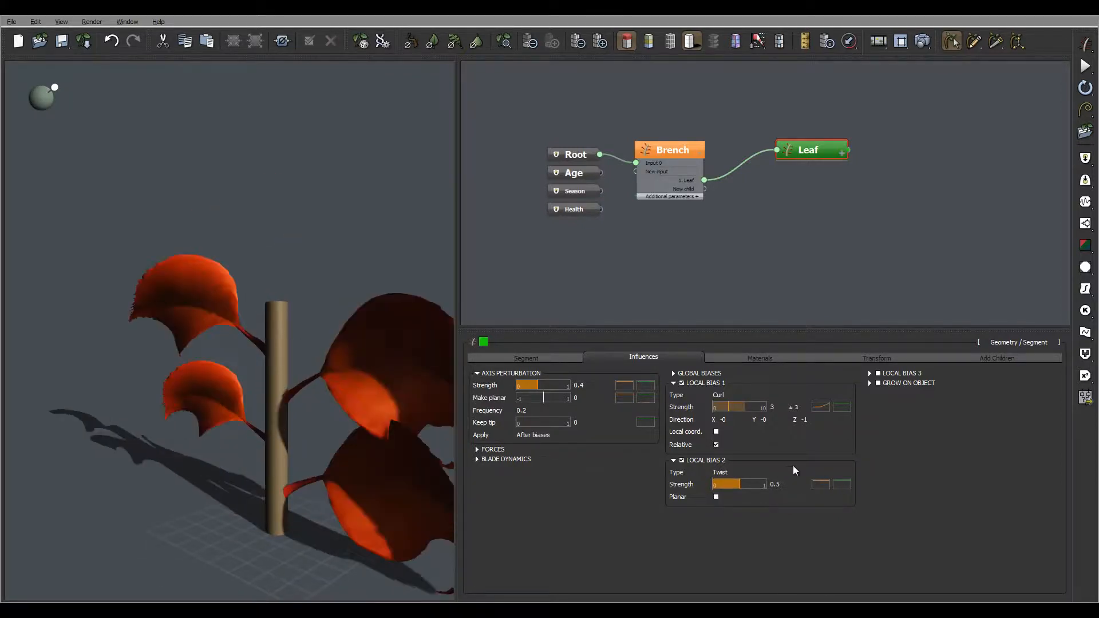
{"action": "right_click_drag", "start_coordinate": [322, 369], "coordinate": [416, 334]}
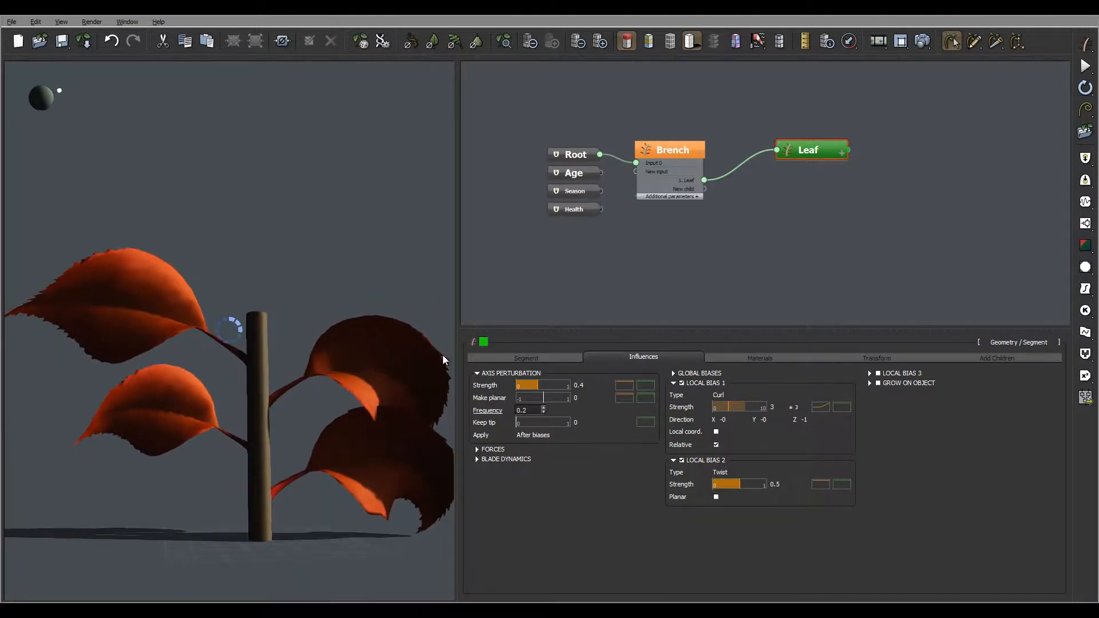
Step: Lower the start keypoint of the twist strength profile to about Y 0.01 and inspect the leaves
{"action": "left_click", "coordinate": [823, 484]}
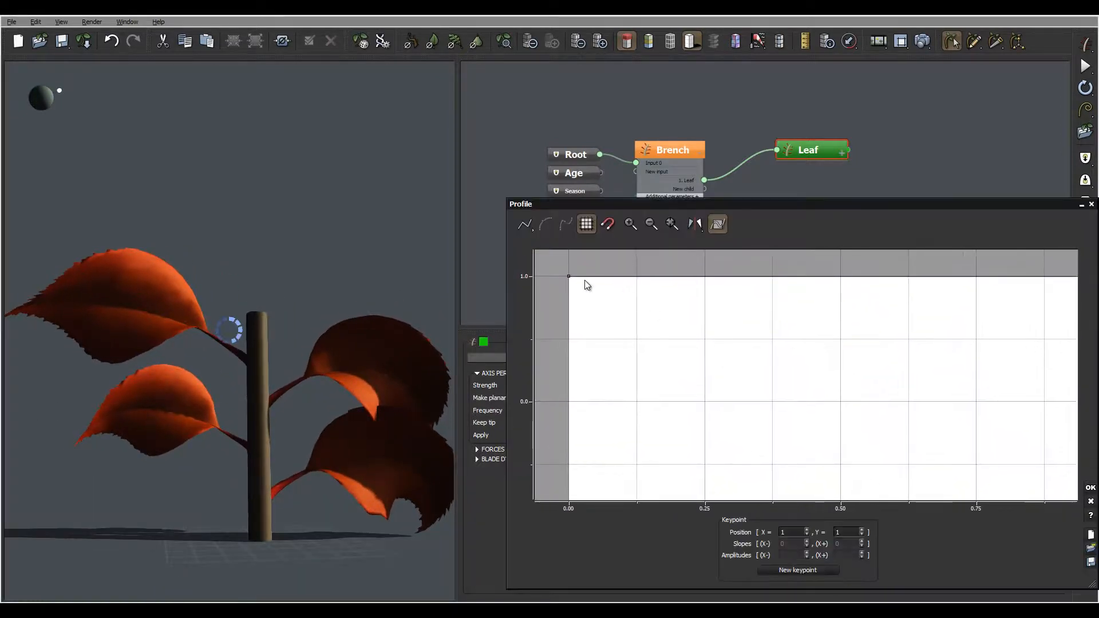
{"action": "left_click_drag", "start_coordinate": [568, 276], "coordinate": [559, 400]}
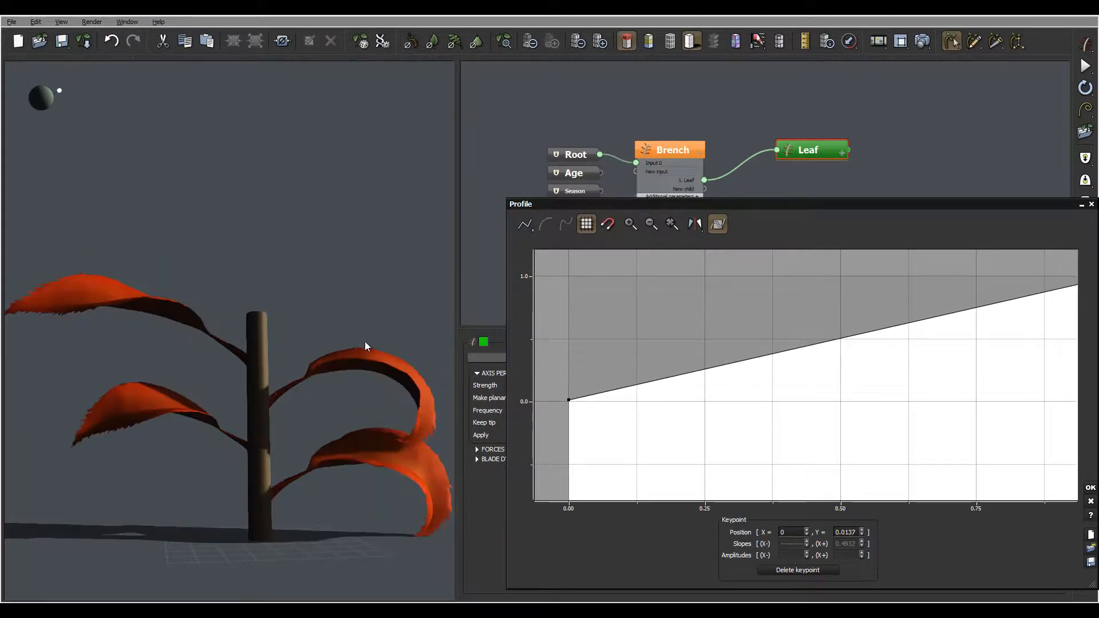
{"action": "right_click_drag", "start_coordinate": [365, 342], "coordinate": [262, 342]}
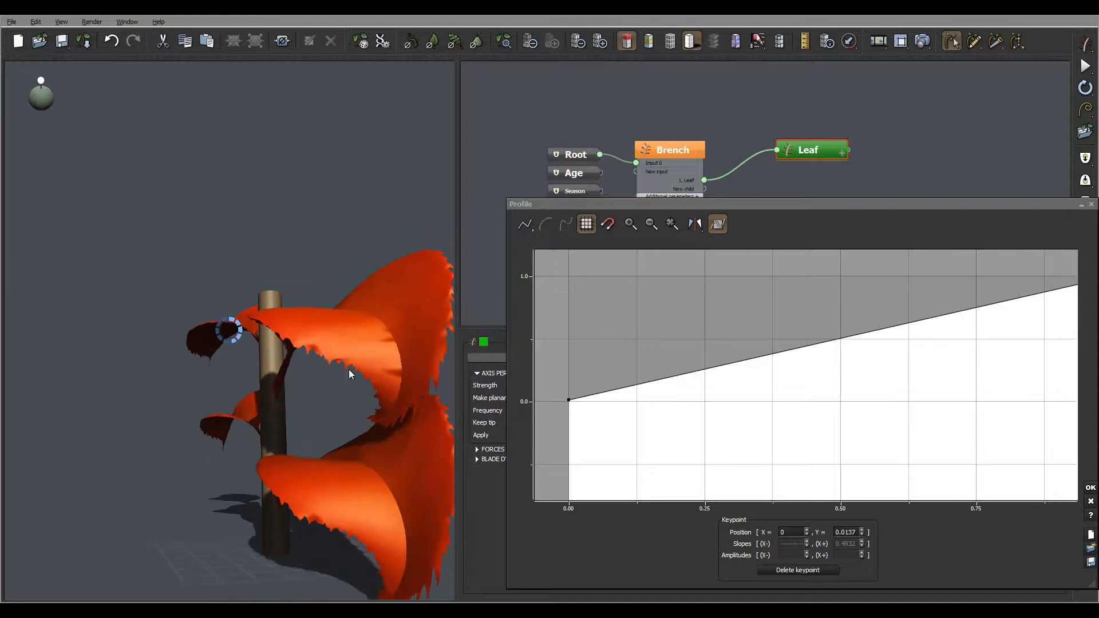
Step: Accept the twist strength profile, set the leaf's twist strength to 0 with a variation of 1, and inspect the leaves
{"action": "right_click_drag", "start_coordinate": [349, 370], "coordinate": [461, 392]}
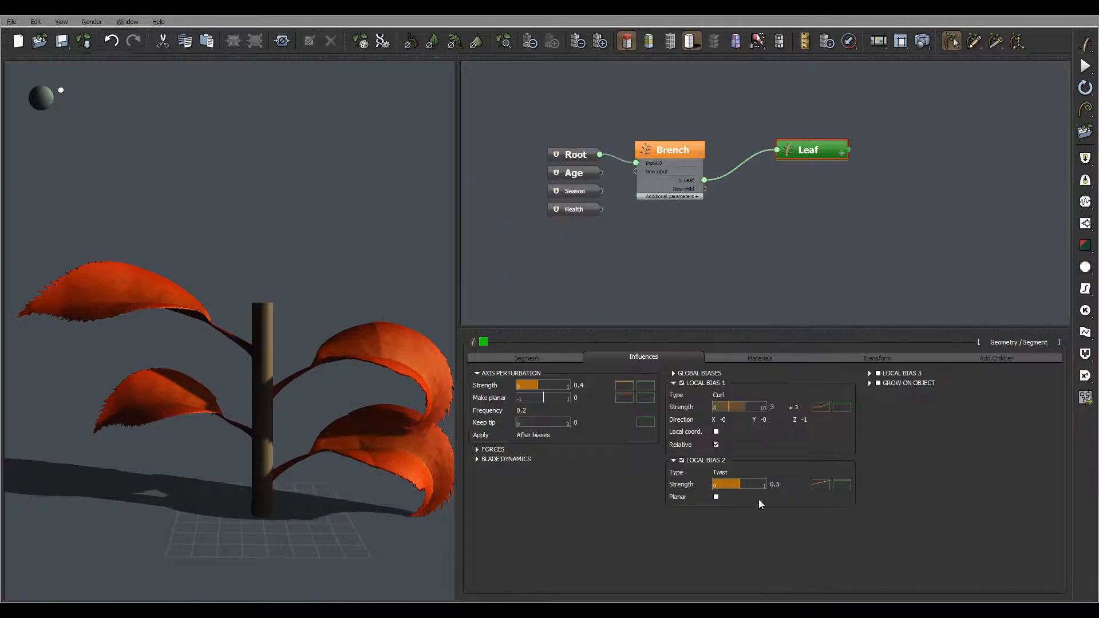
{"action": "mouse_move", "coordinate": [801, 483]}
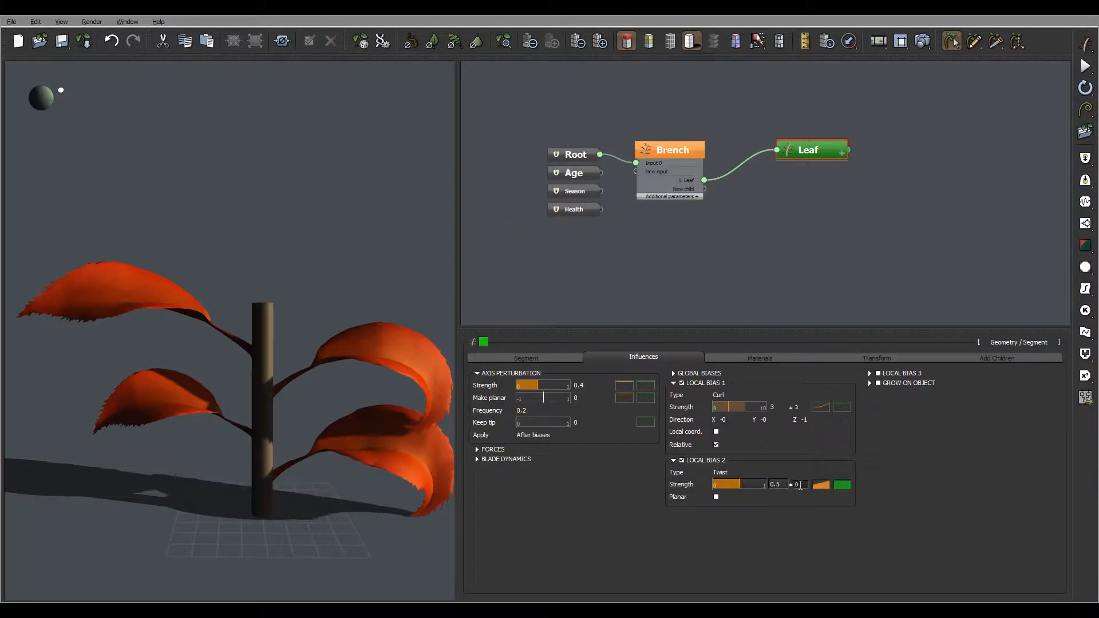
{"action": "double_click", "coordinate": [801, 486]}
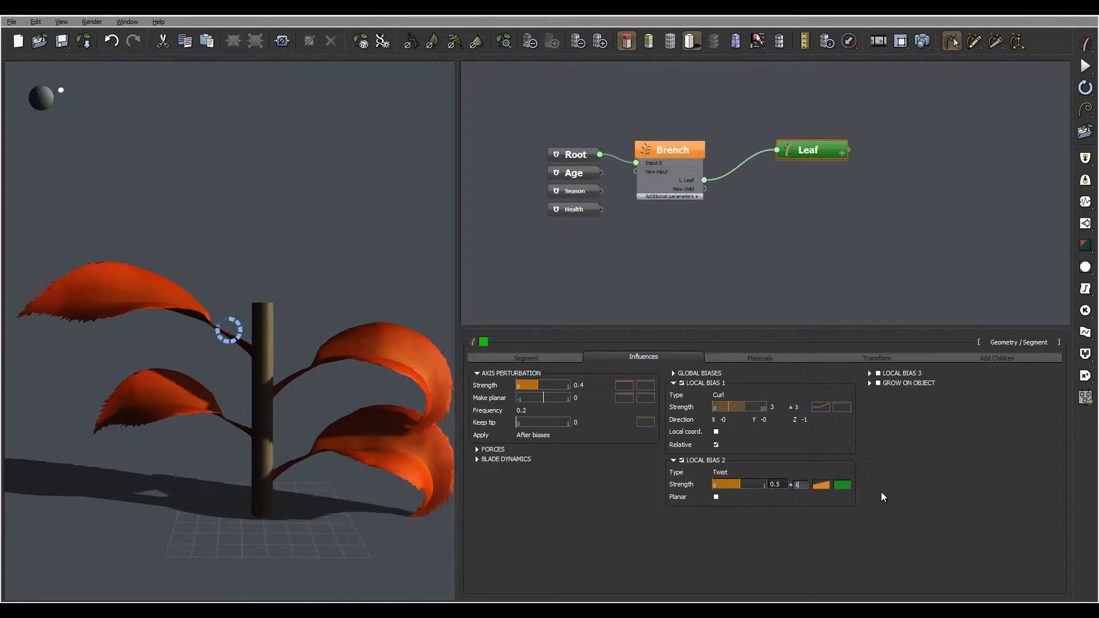
{"action": "type", "text": "1"}
{"action": "double_click", "coordinate": [782, 483]}
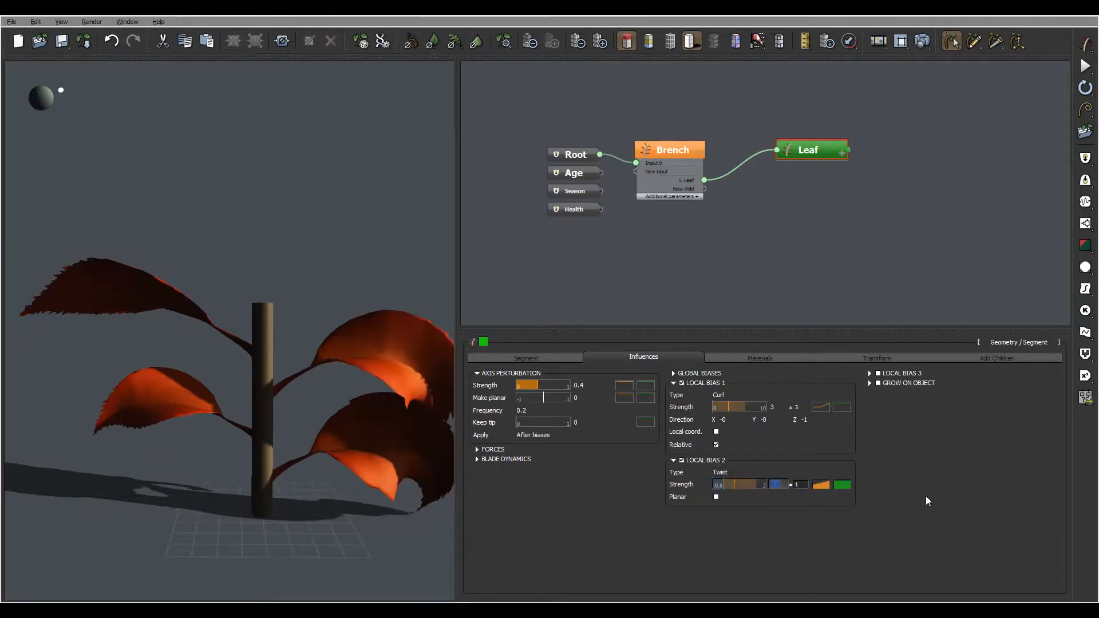
{"action": "type", "text": "0"}
{"action": "key", "text": "Return"}
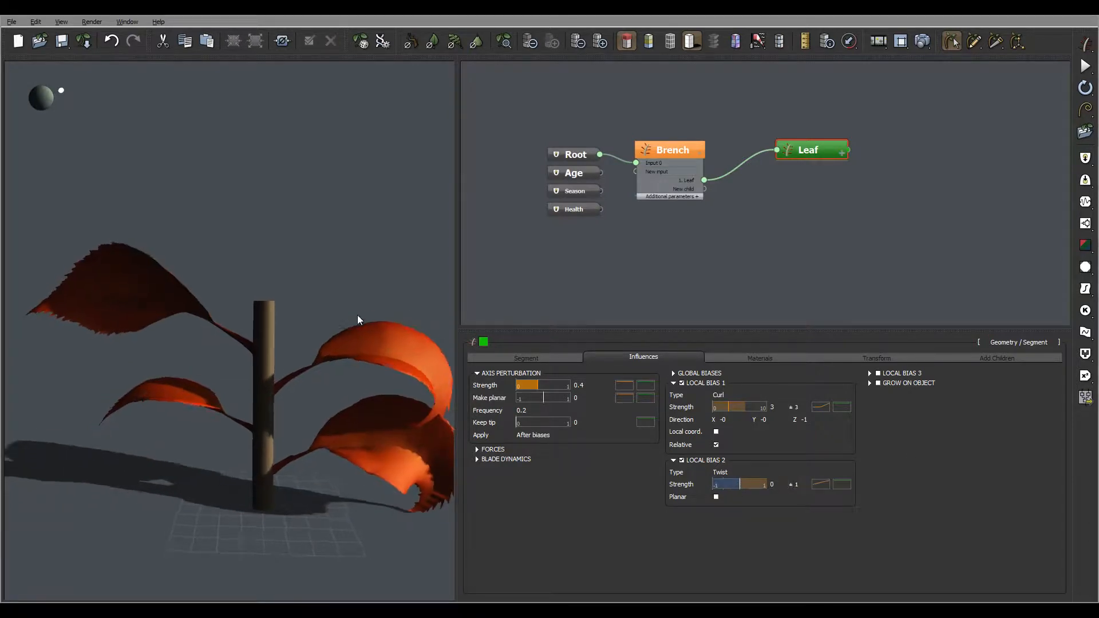
{"action": "right_click_drag", "start_coordinate": [358, 315], "coordinate": [304, 342]}
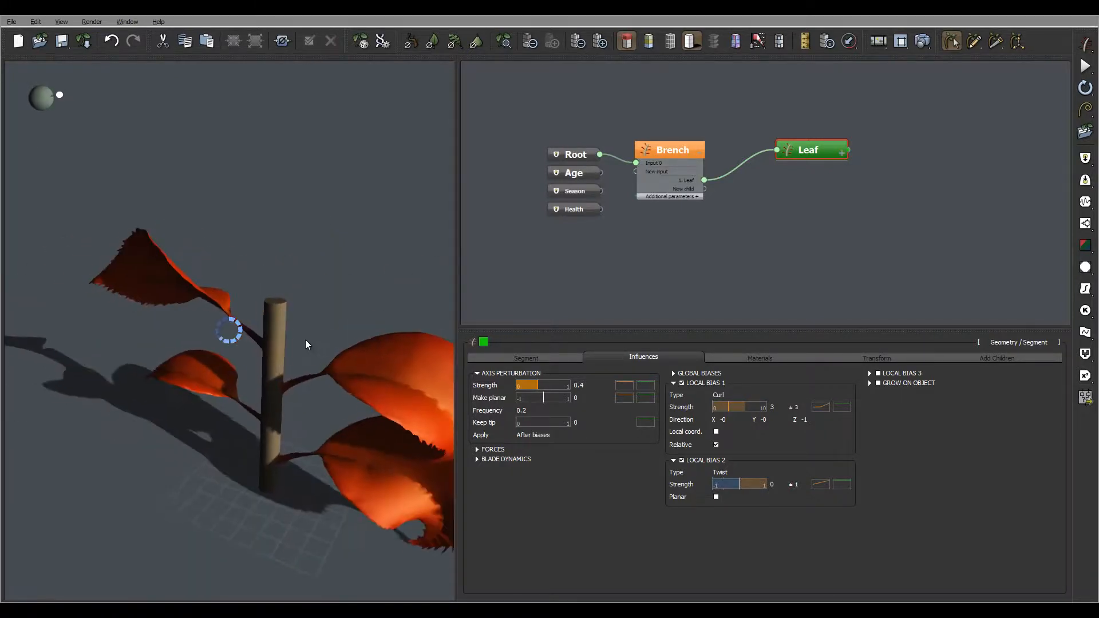
Step: Reduce the random variation of the leaf's twist strength to 0.2 and inspect the leaves from another angle
{"action": "double_click", "coordinate": [796, 485]}
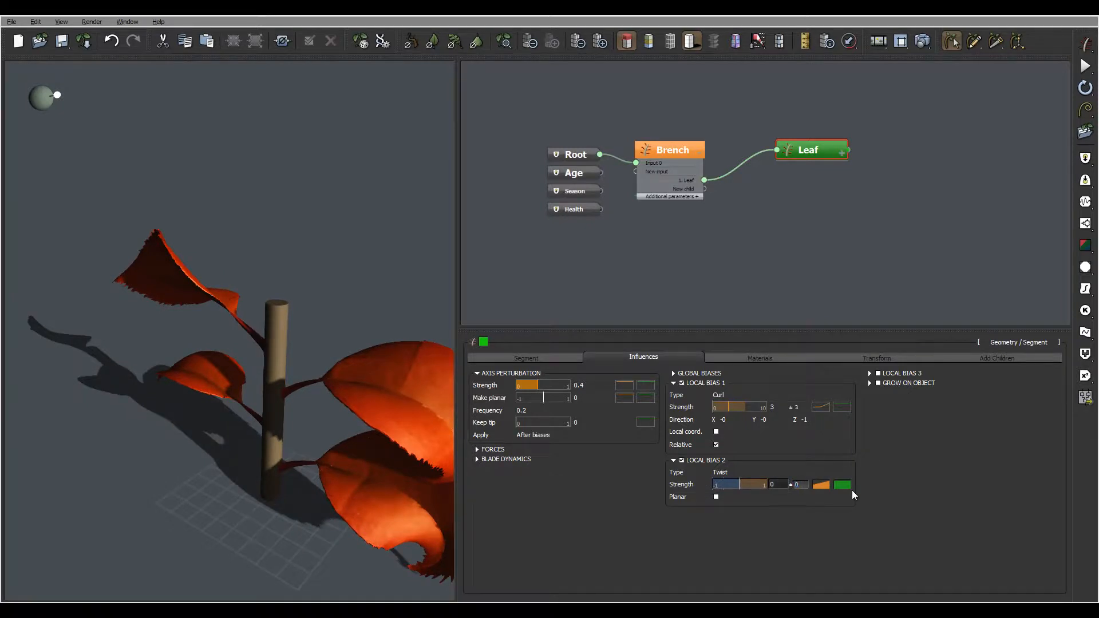
{"action": "type", "text": "0.2"}
{"action": "key", "text": "Return"}
{"action": "left_click_drag", "start_coordinate": [333, 367], "coordinate": [384, 363]}
{"action": "scroll", "coordinate": [264, 322], "scroll_direction": "down", "scroll_amount": 5}
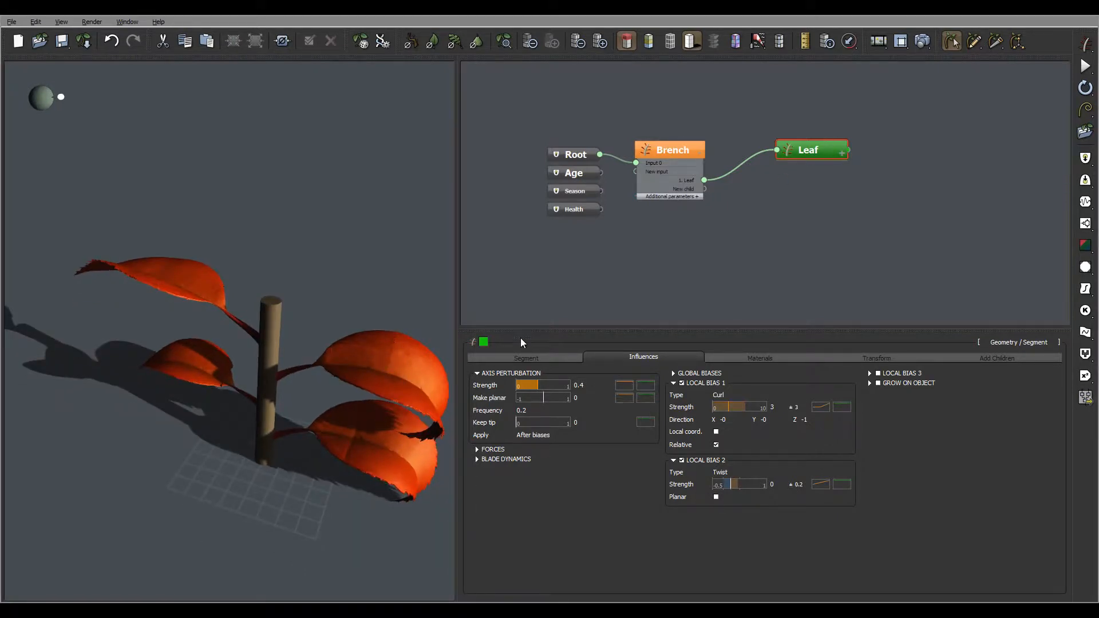
Step: Steepen the start keypoint of the leaf blade's section height profile to a slope of about 3.67 and recheck the curve
{"action": "left_click", "coordinate": [530, 357]}
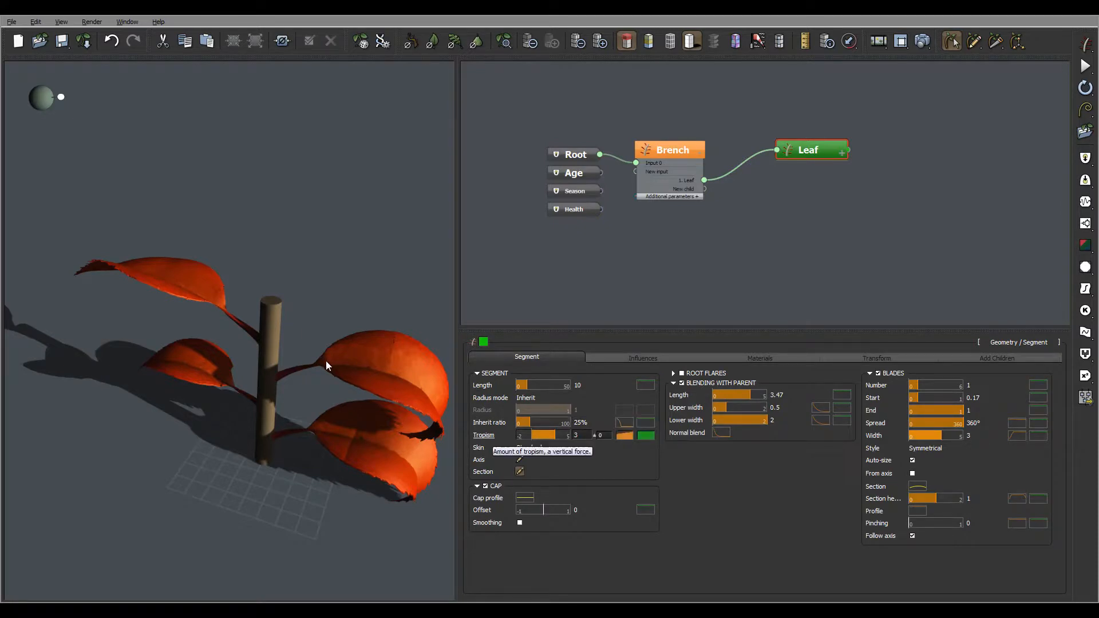
{"action": "left_click_drag", "start_coordinate": [325, 360], "coordinate": [394, 359]}
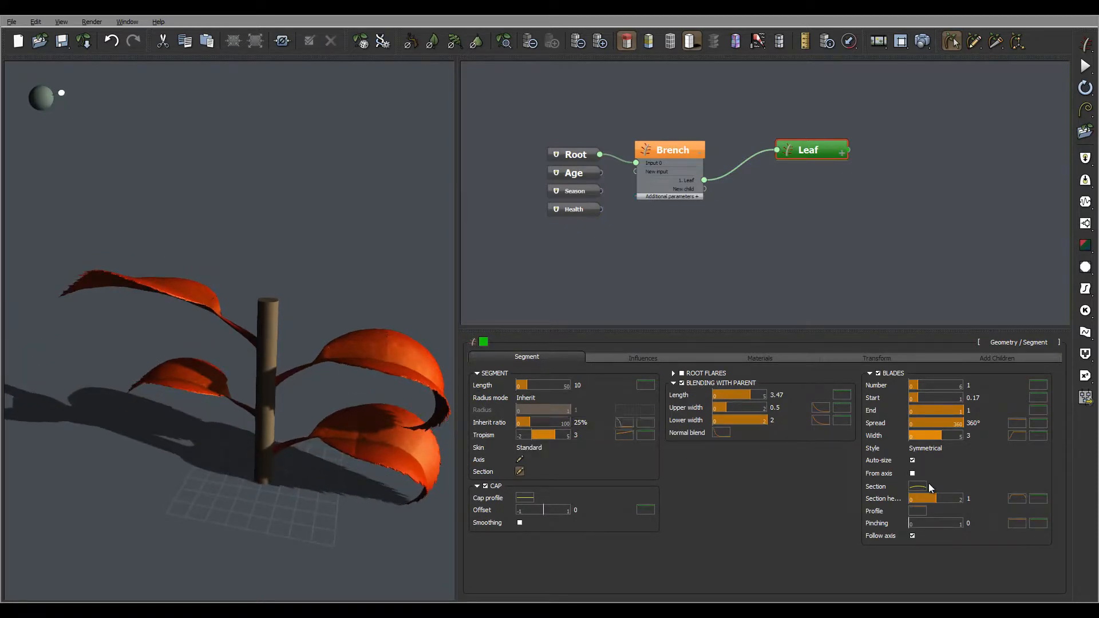
{"action": "right_click", "coordinate": [1012, 500]}
{"action": "left_click", "coordinate": [1033, 506]}
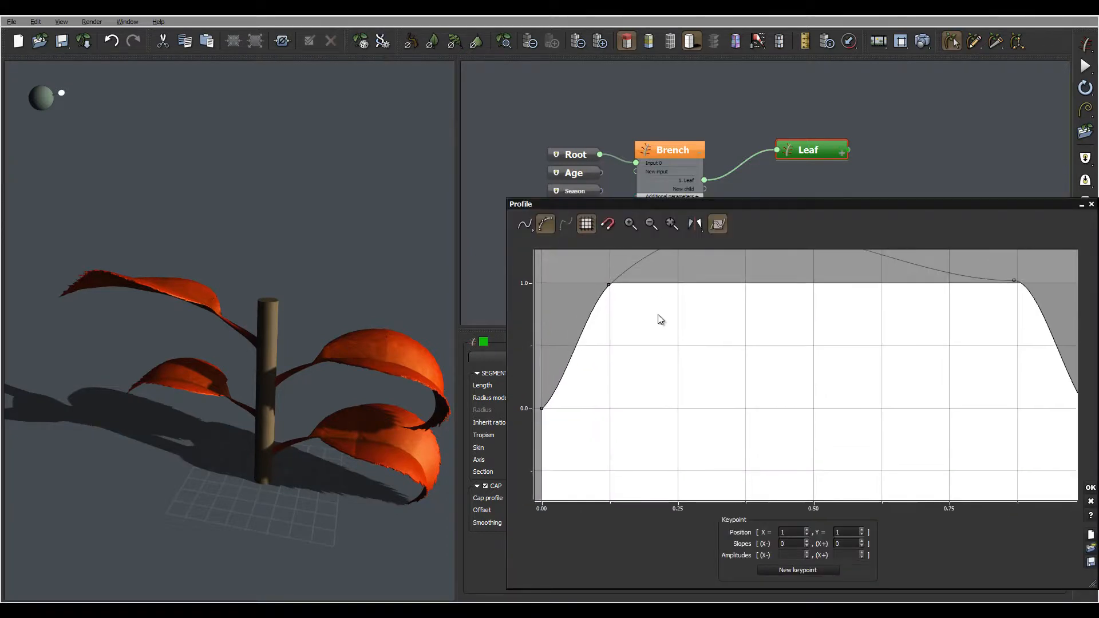
{"action": "left_click", "coordinate": [542, 408]}
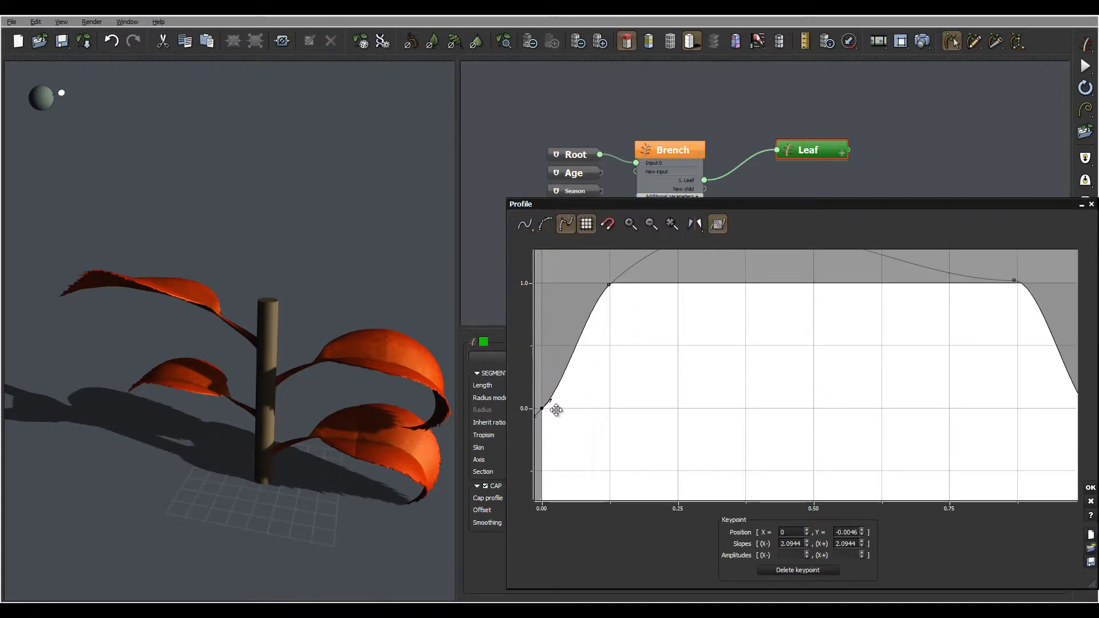
{"action": "left_click_drag", "start_coordinate": [549, 396], "coordinate": [548, 394]}
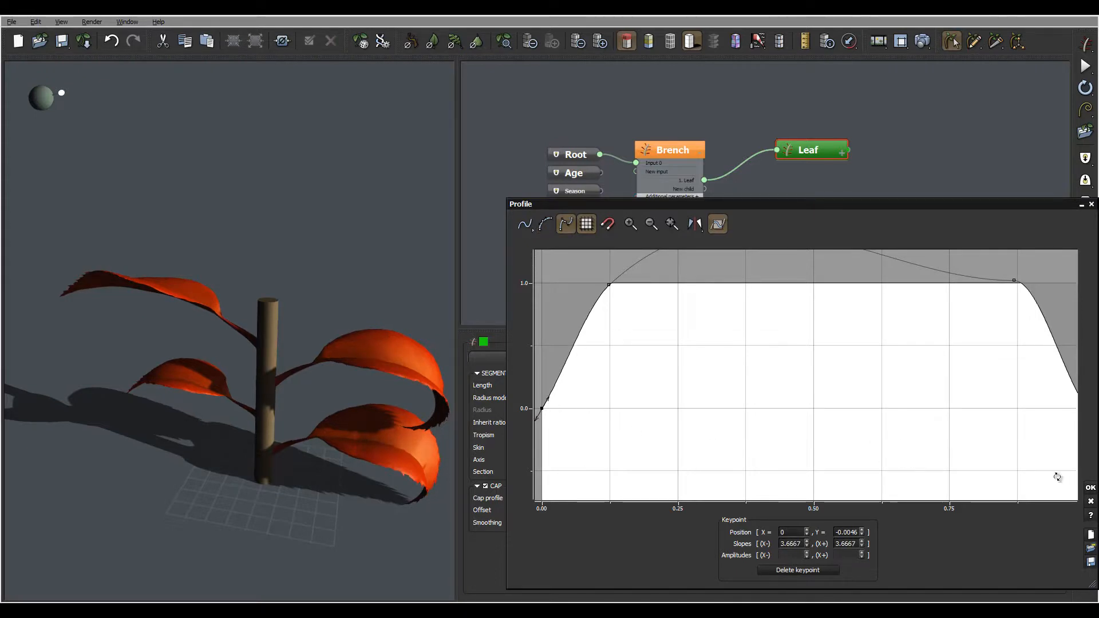
{"action": "left_click", "coordinate": [1093, 489]}
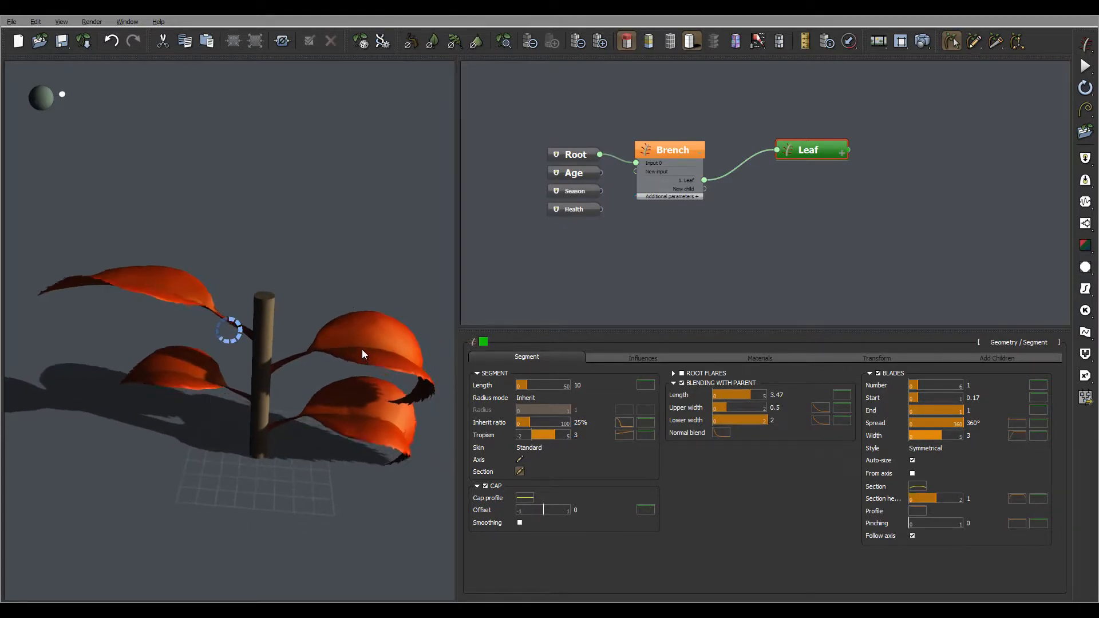
{"action": "left_click", "coordinate": [1017, 498]}
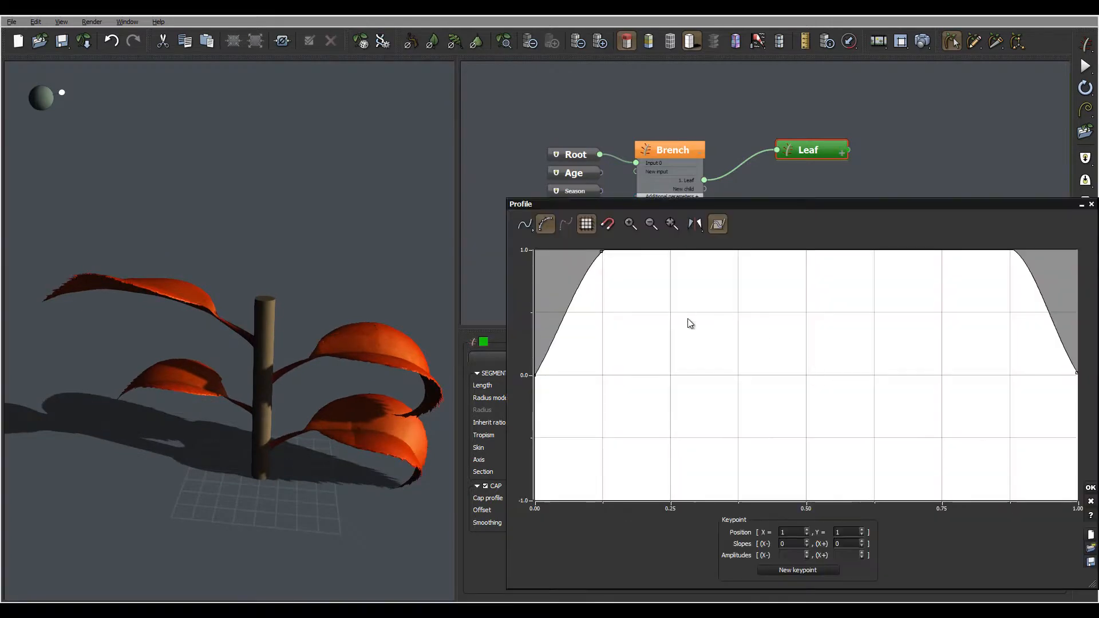
{"action": "left_click", "coordinate": [1089, 489]}
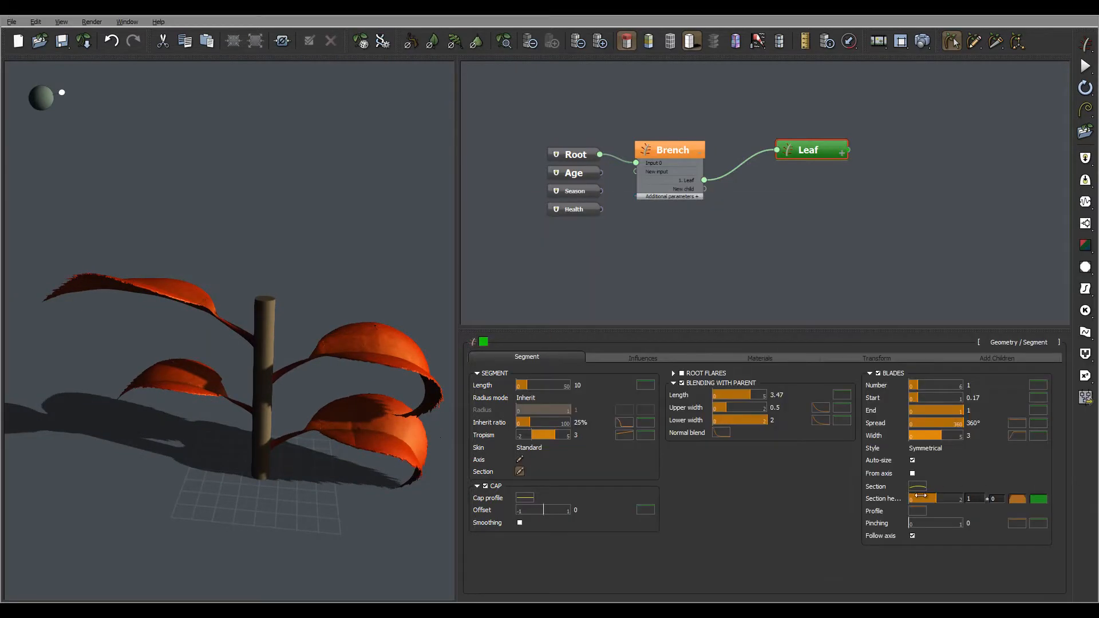
Step: Check the blade's section curve, and steepen the start keypoint of the blade width profile to a slope of about 3.33
{"action": "left_click", "coordinate": [919, 492]}
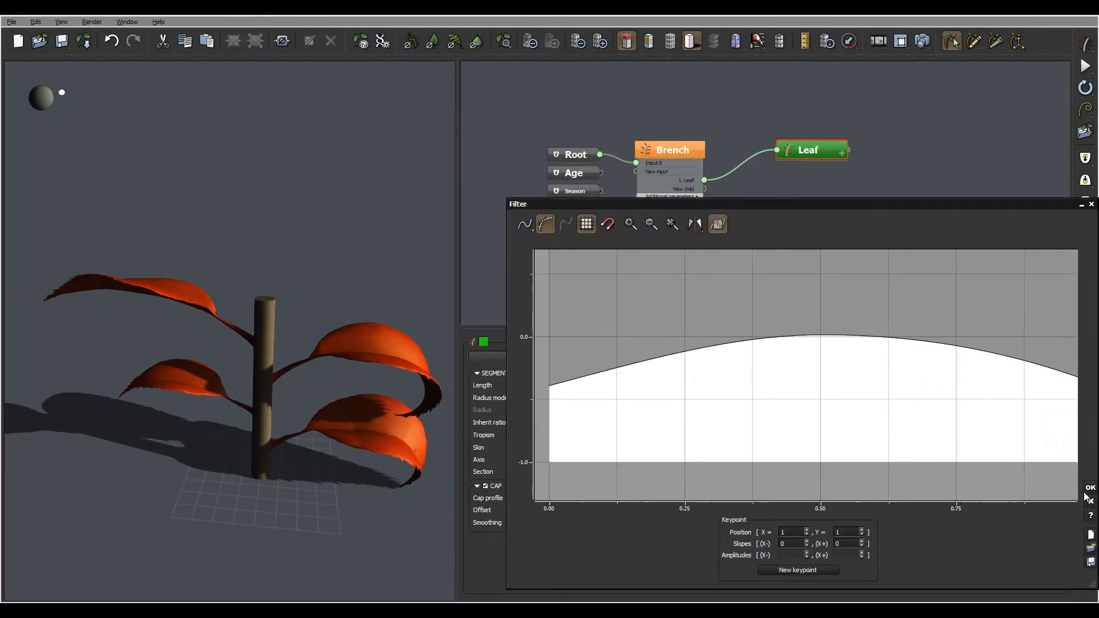
{"action": "left_click", "coordinate": [1090, 488]}
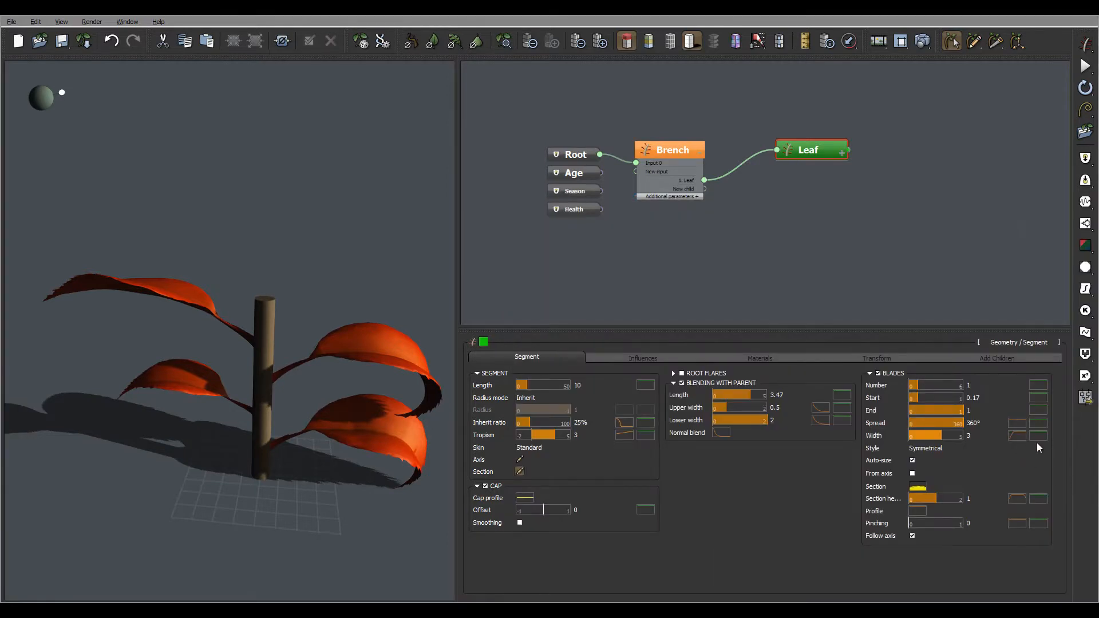
{"action": "left_click", "coordinate": [1017, 436]}
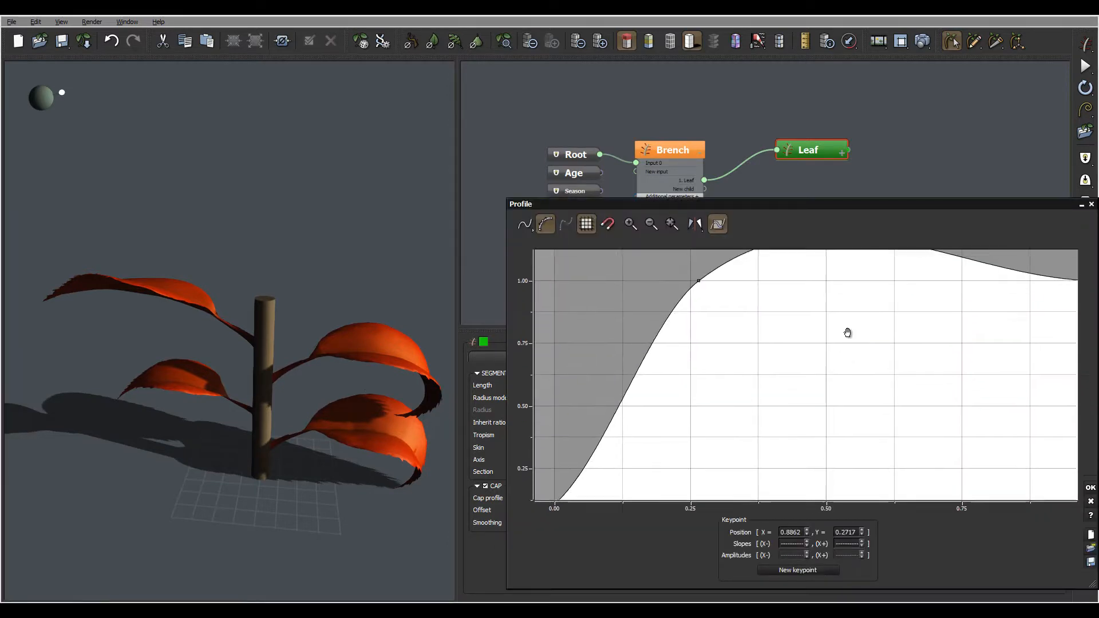
{"action": "middle_click_drag", "start_coordinate": [847, 332], "coordinate": [860, 295]}
{"action": "left_click", "coordinate": [567, 466]}
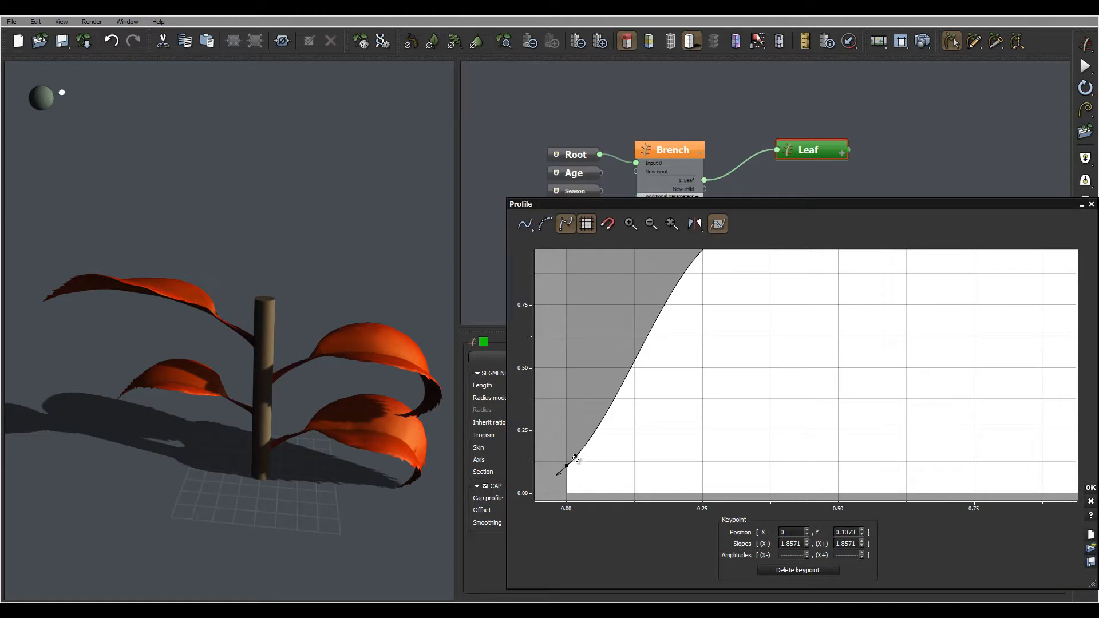
{"action": "left_click_drag", "start_coordinate": [570, 451], "coordinate": [574, 455]}
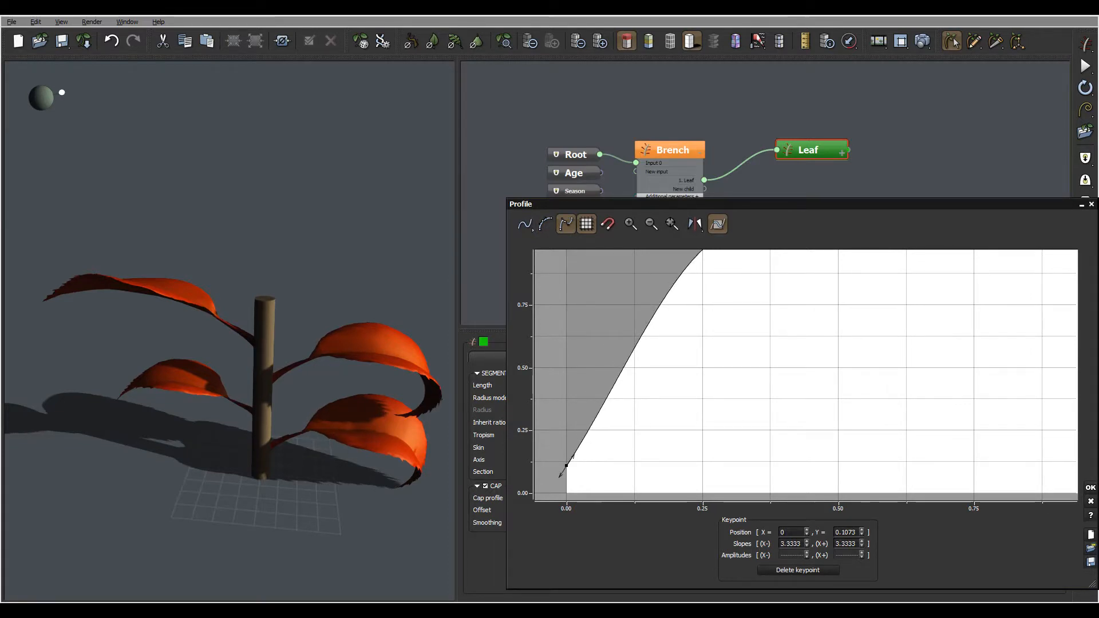
{"action": "left_click", "coordinate": [1091, 489]}
{"action": "mouse_move", "coordinate": [326, 250]}
{"action": "left_mouse_down"}
{"action": "mouse_move", "coordinate": [354, 314]}
{"action": "mouse_move", "coordinate": [373, 276]}
{"action": "mouse_move", "coordinate": [355, 232]}
{"action": "mouse_move", "coordinate": [416, 336]}
{"action": "mouse_move", "coordinate": [233, 319]}
{"action": "mouse_move", "coordinate": [262, 238]}
{"action": "mouse_move", "coordinate": [266, 262]}
{"action": "mouse_move", "coordinate": [74, 295]}
{"action": "mouse_move", "coordinate": [347, 298]}
{"action": "mouse_move", "coordinate": [321, 298]}
{"action": "left_mouse_up"}
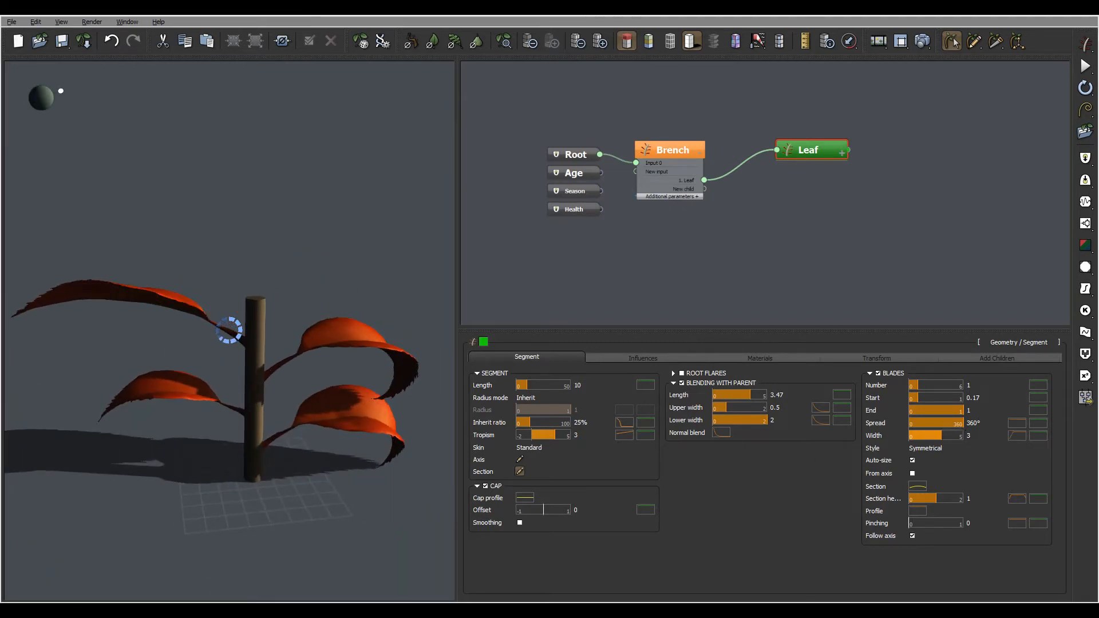
Step: Set the leaf's tropism to 2 with a variation of 2 and inspect the leaves
{"action": "left_click", "coordinate": [584, 448]}
{"action": "left_click", "coordinate": [594, 435]}
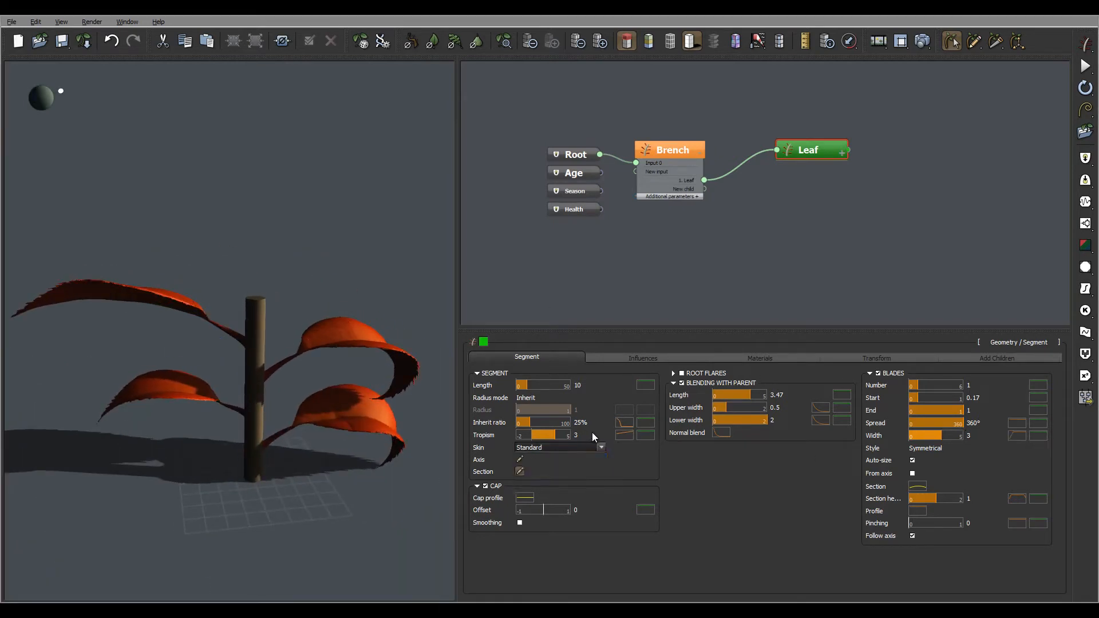
{"action": "double_click", "coordinate": [601, 435]}
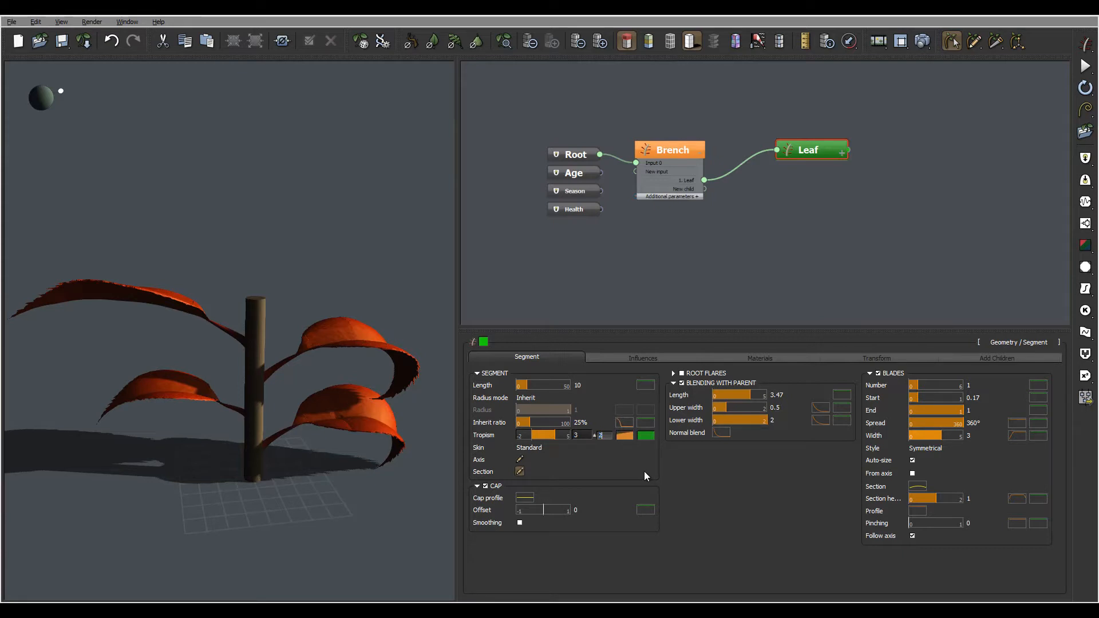
{"action": "type", "text": "2"}
{"action": "double_click", "coordinate": [584, 435]}
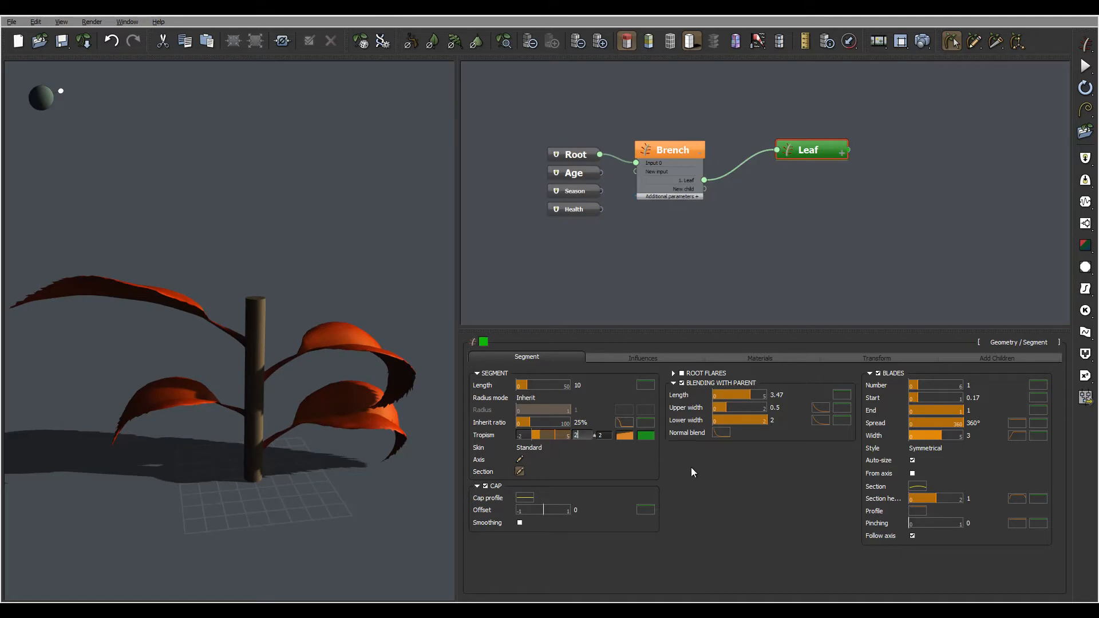
{"action": "key", "text": "Return"}
{"action": "right_click_drag", "start_coordinate": [369, 293], "coordinate": [318, 321]}
Step: Move the Brench node slightly up and closer to the Leaf node in the graph, and inspect the plant from several angles
{"action": "right_click_drag", "start_coordinate": [795, 236], "coordinate": [771, 236]}
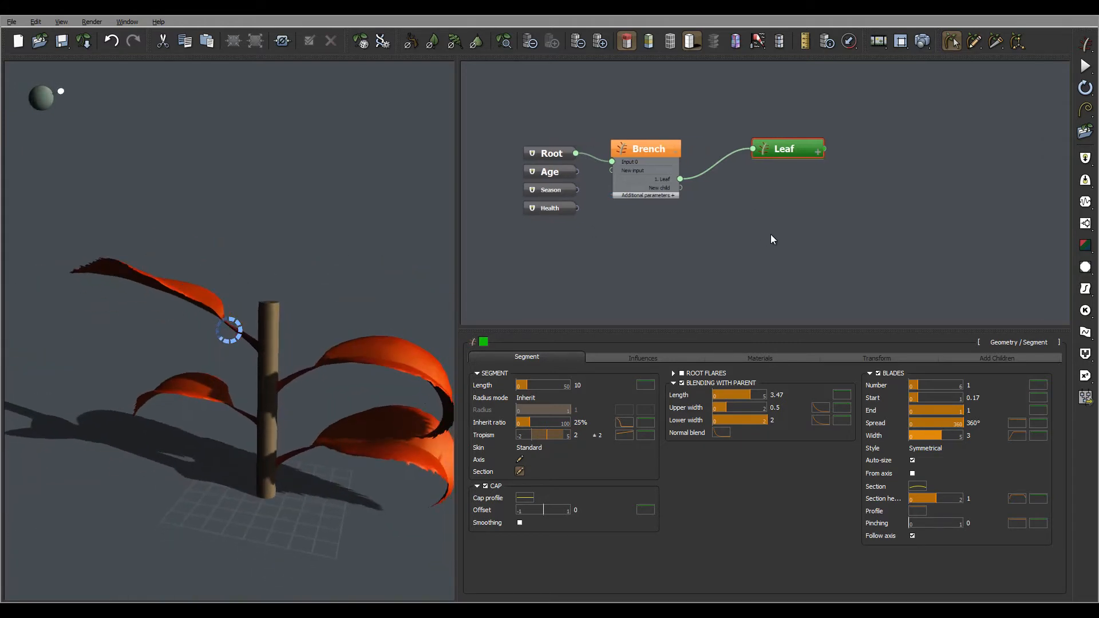
{"action": "left_click_drag", "start_coordinate": [659, 149], "coordinate": [677, 122]}
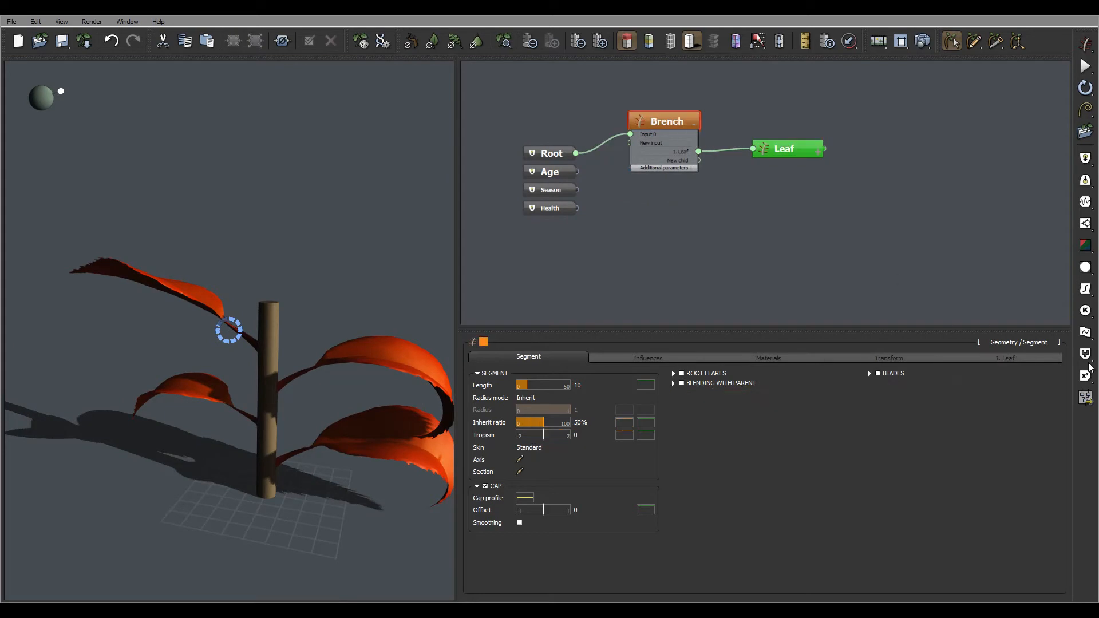
{"action": "right_click_drag", "start_coordinate": [290, 276], "coordinate": [408, 303]}
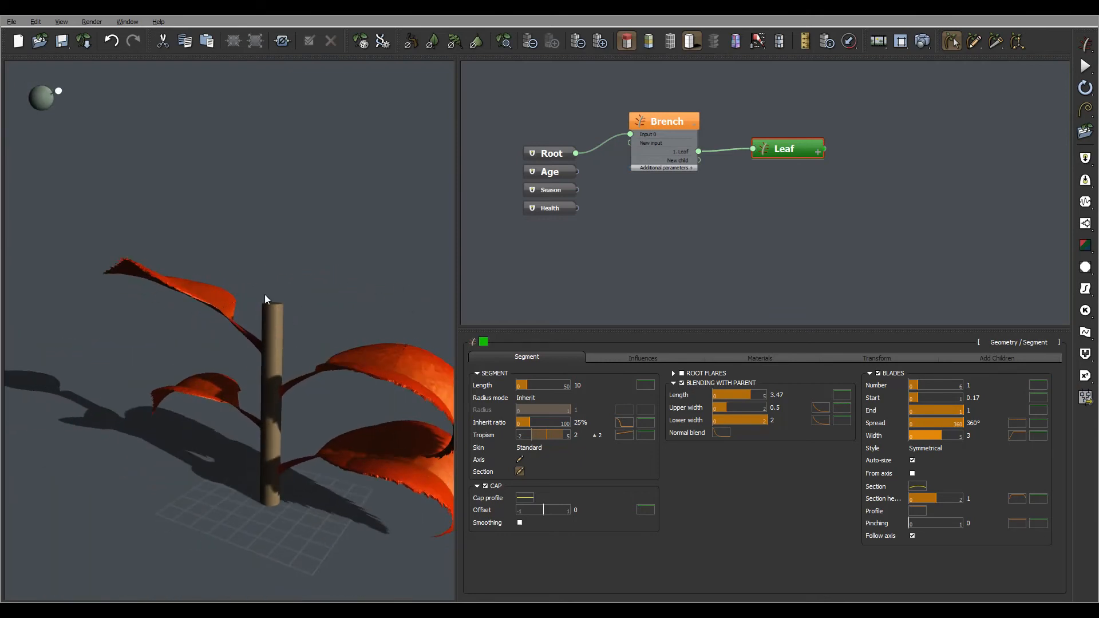
{"action": "mouse_move", "coordinate": [348, 260]}
{"action": "right_mouse_down"}
{"action": "mouse_move", "coordinate": [367, 223]}
{"action": "mouse_move", "coordinate": [188, 241]}
{"action": "mouse_move", "coordinate": [336, 258]}
{"action": "mouse_move", "coordinate": [341, 276]}
{"action": "mouse_move", "coordinate": [344, 262]}
{"action": "right_mouse_up"}
{"action": "right_click_drag", "start_coordinate": [331, 302], "coordinate": [287, 291]}
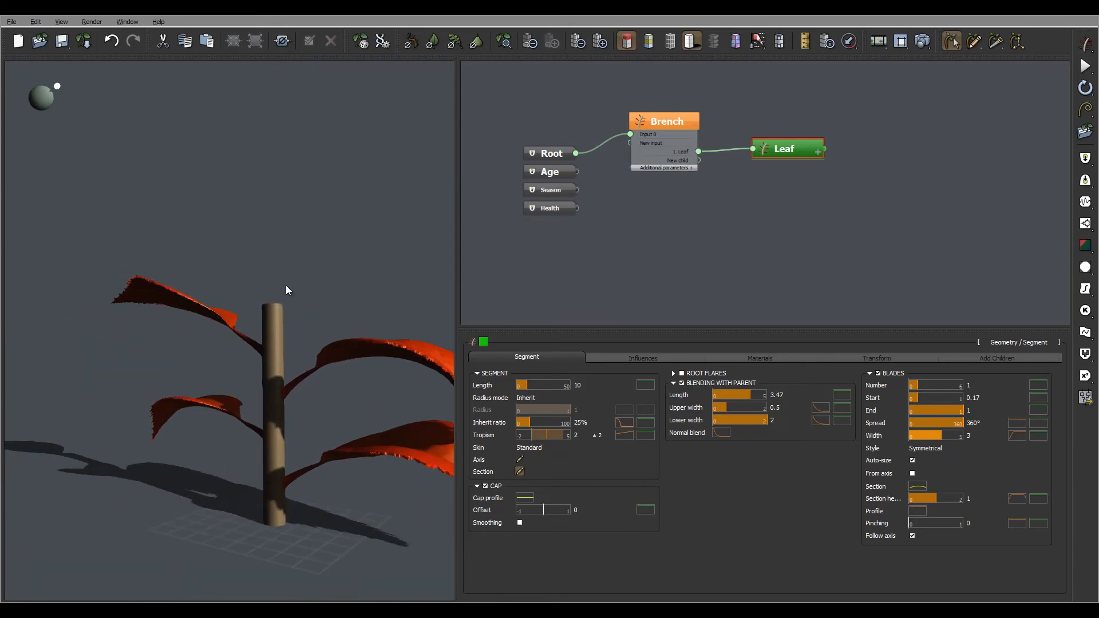